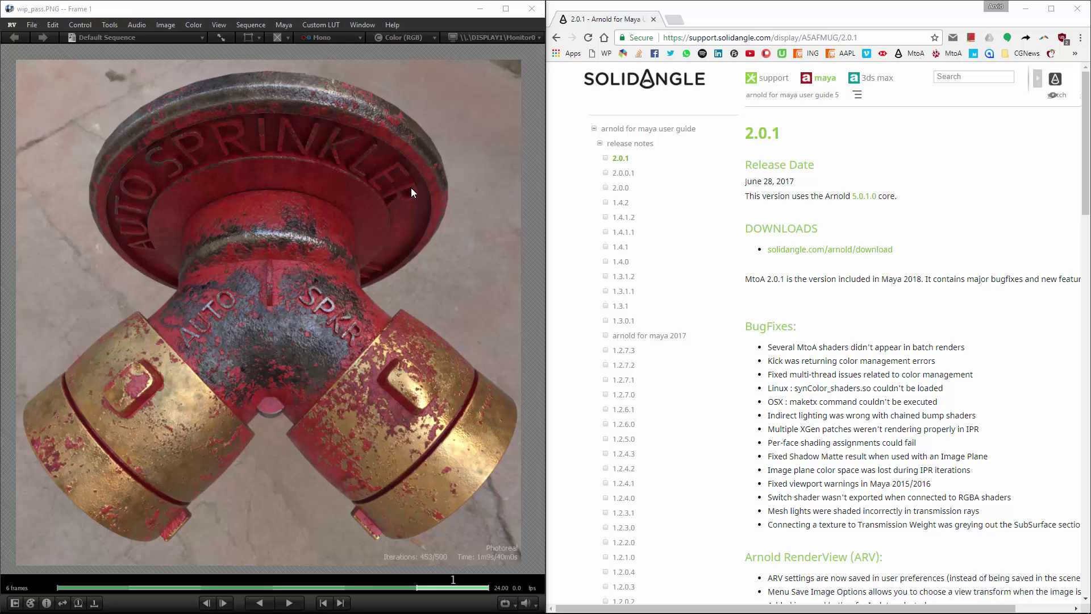
- Review the MtoA 2.0.1 release notes, covering the bug fixes, Arnold RenderView changes and new features
{"action": "double_click", "coordinate": [789, 139]}
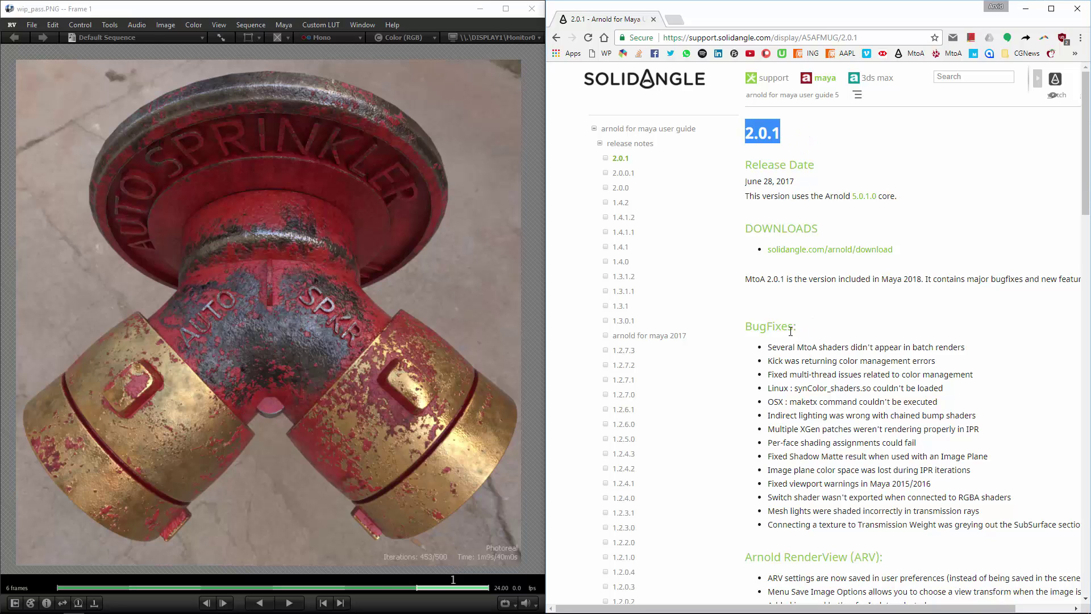
{"action": "scroll", "coordinate": [909, 188], "scroll_direction": "down", "scroll_amount": 7}
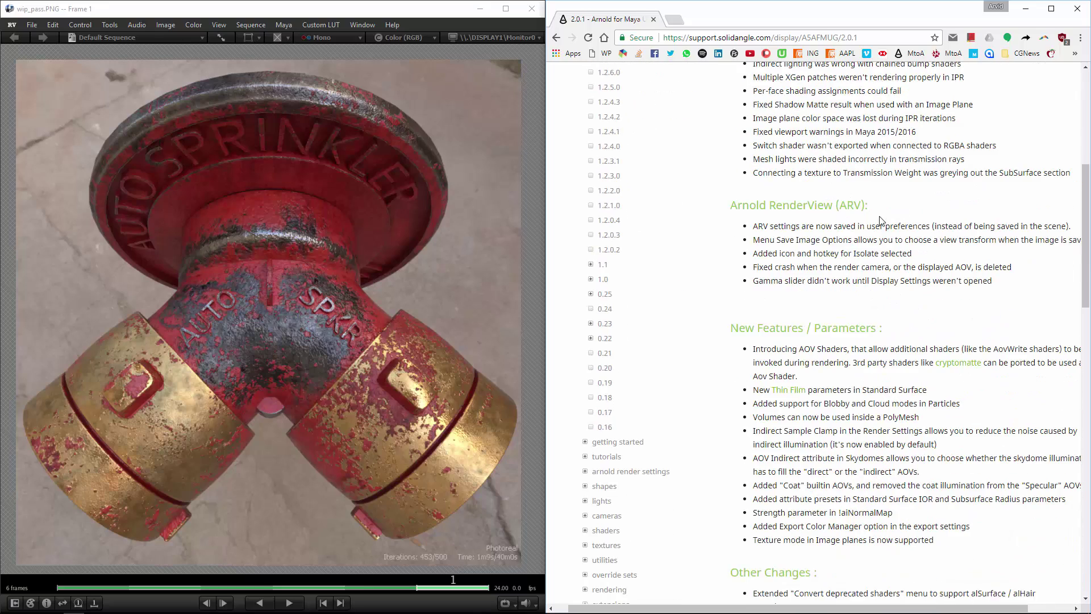
{"action": "scroll", "coordinate": [852, 301], "scroll_direction": "down", "scroll_amount": 2}
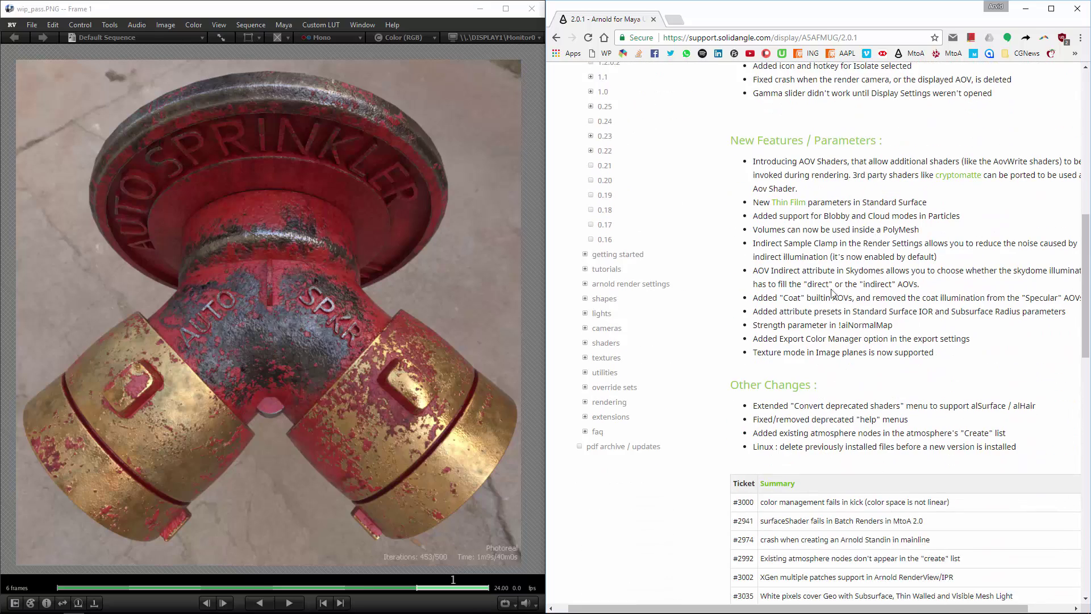
{"action": "middle_click", "coordinate": [813, 279]}
{"action": "scroll", "coordinate": [813, 256], "scroll_direction": "up", "scroll_amount": 10}
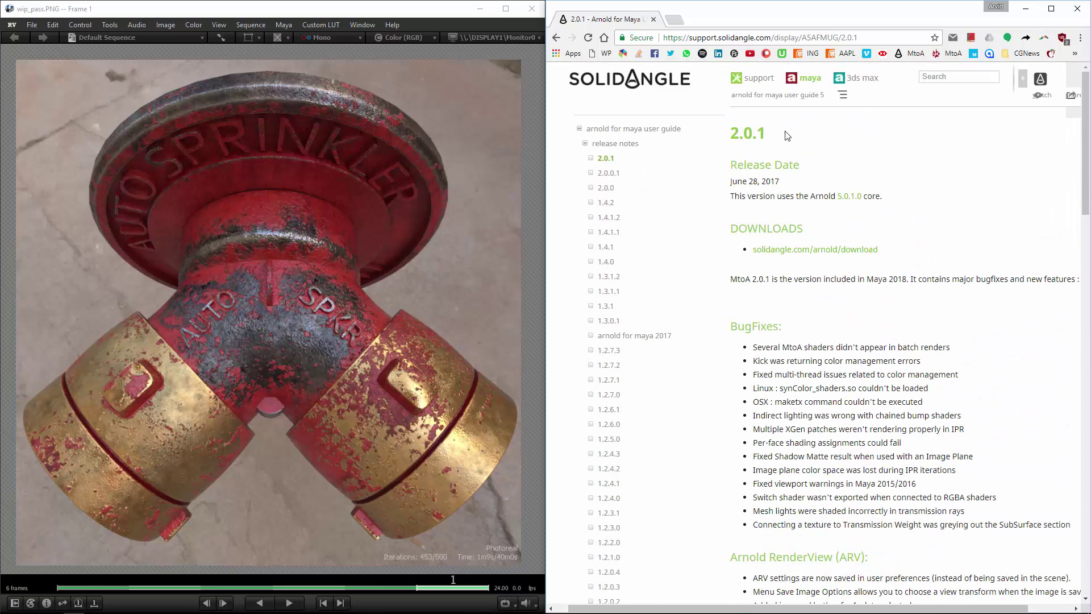
{"action": "left_click_drag", "start_coordinate": [789, 133], "coordinate": [717, 130]}
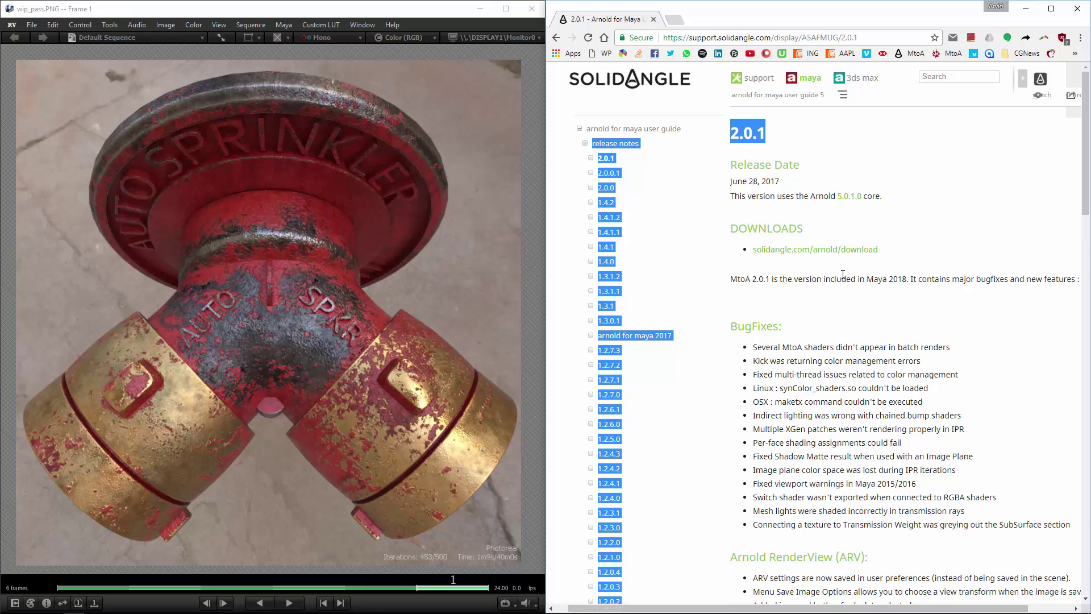
{"action": "left_click", "coordinate": [866, 295]}
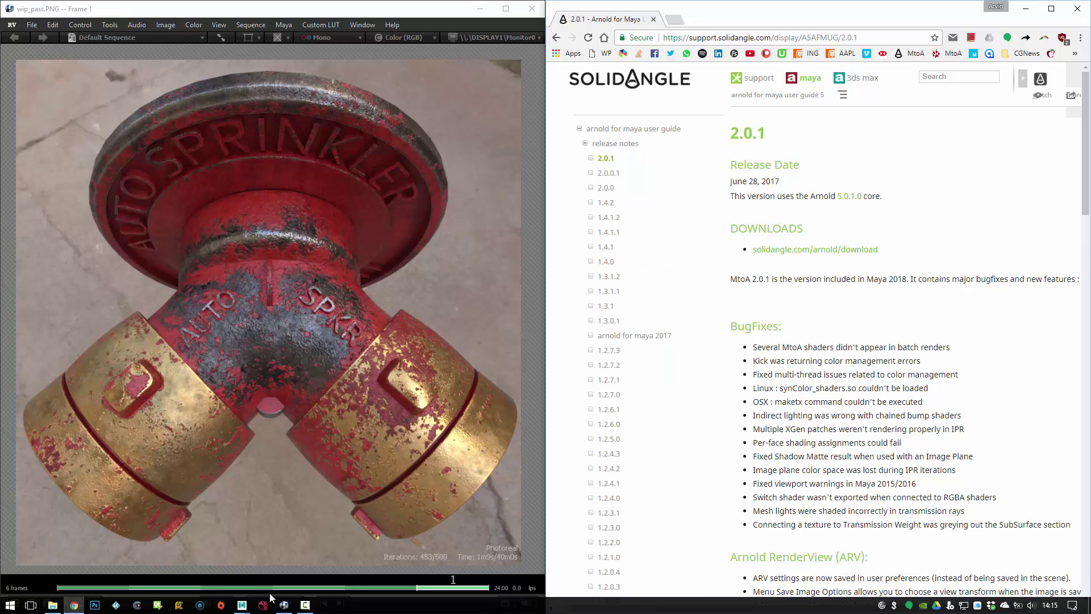
- Switch to Maya and bring up the perspective viewport with the __LGT__ group collapsed in the Outliner
{"action": "mouse_move", "coordinate": [270, 604]}
{"action": "left_click", "coordinate": [309, 524]}
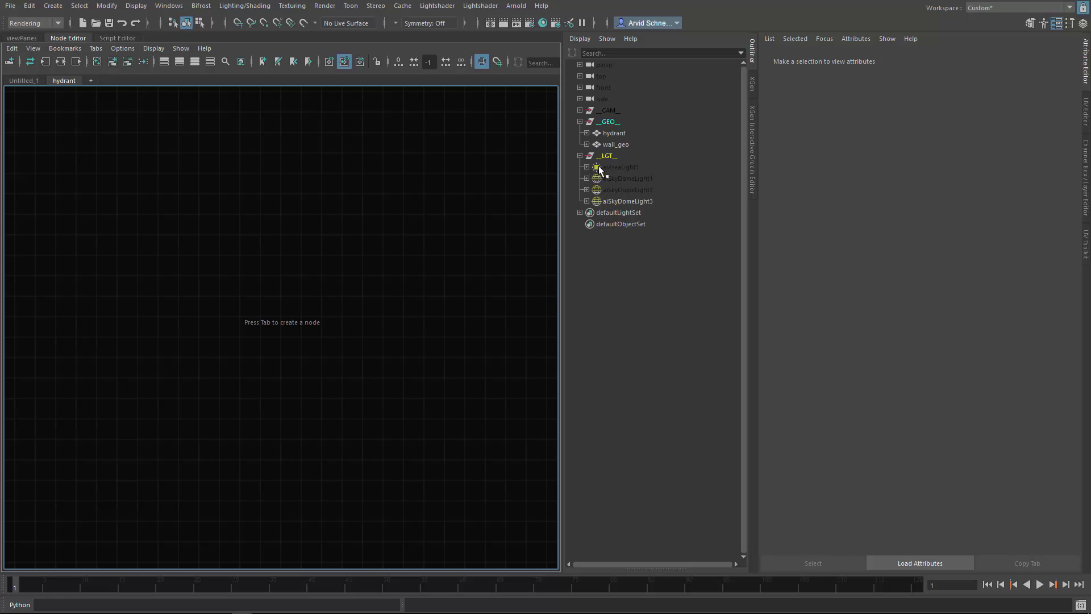
{"action": "left_click", "coordinate": [579, 155]}
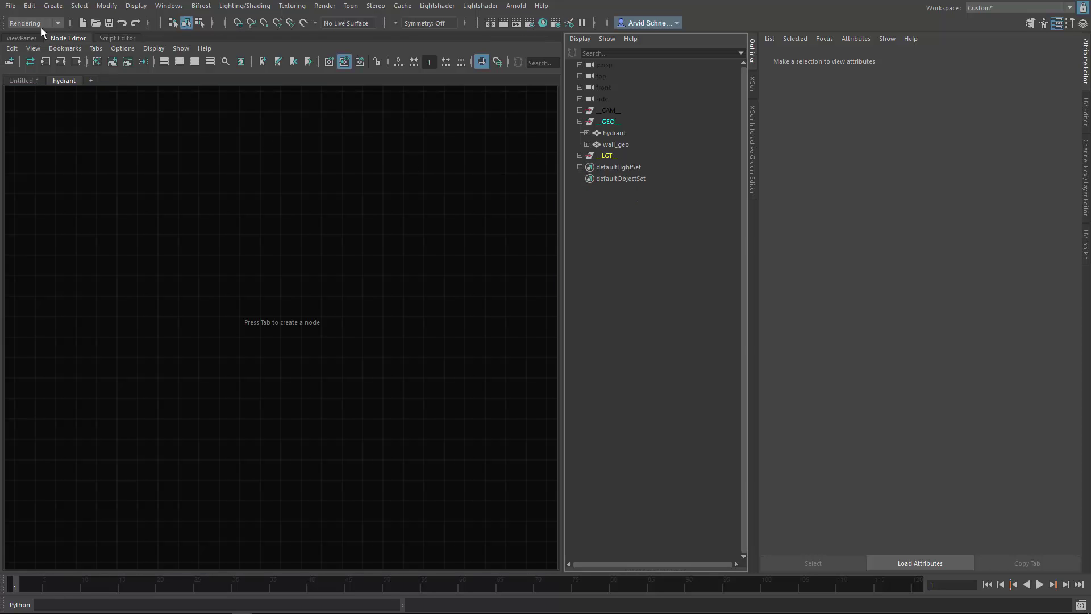
{"action": "left_click", "coordinate": [22, 38]}
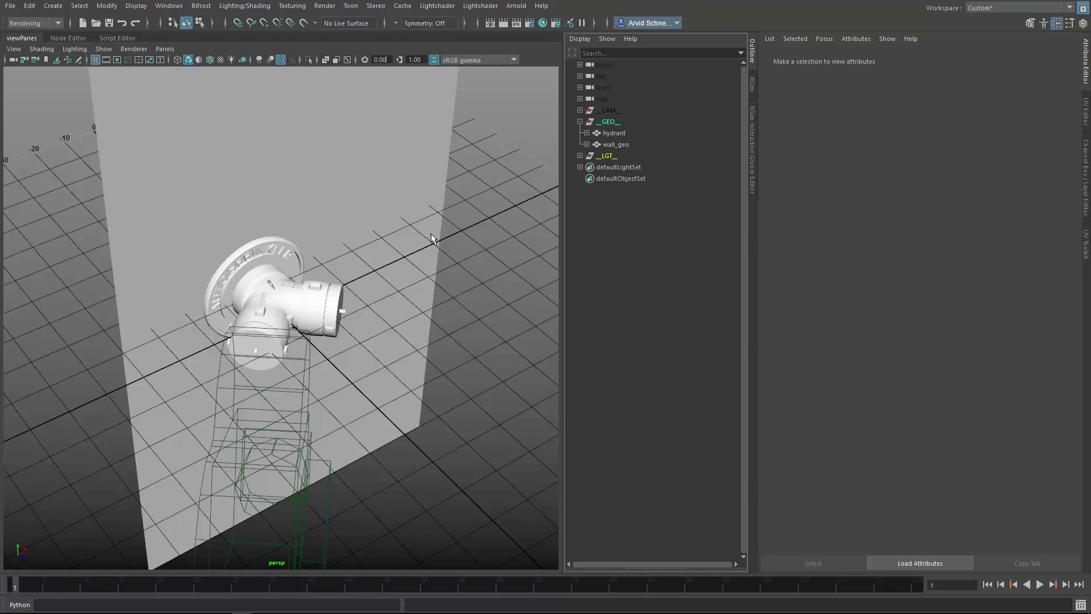
- Hide the hydrant geometry so that only wall_geo remains in the scene view
{"action": "left_click_drag", "start_coordinate": [430, 238], "coordinate": [290, 201], "text": "alt"}
{"action": "left_click_drag", "start_coordinate": [362, 180], "coordinate": [318, 185], "text": "alt"}
{"action": "left_click", "coordinate": [623, 135]}
{"action": "key", "text": "ctrl+h"}
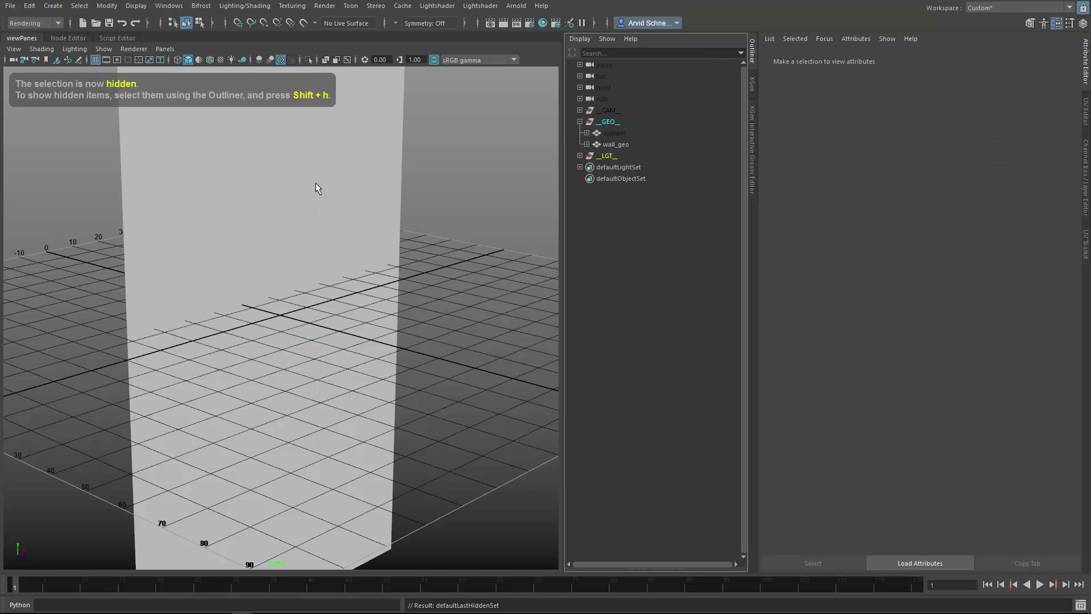
{"action": "left_click_drag", "start_coordinate": [278, 234], "coordinate": [273, 241], "text": "alt"}
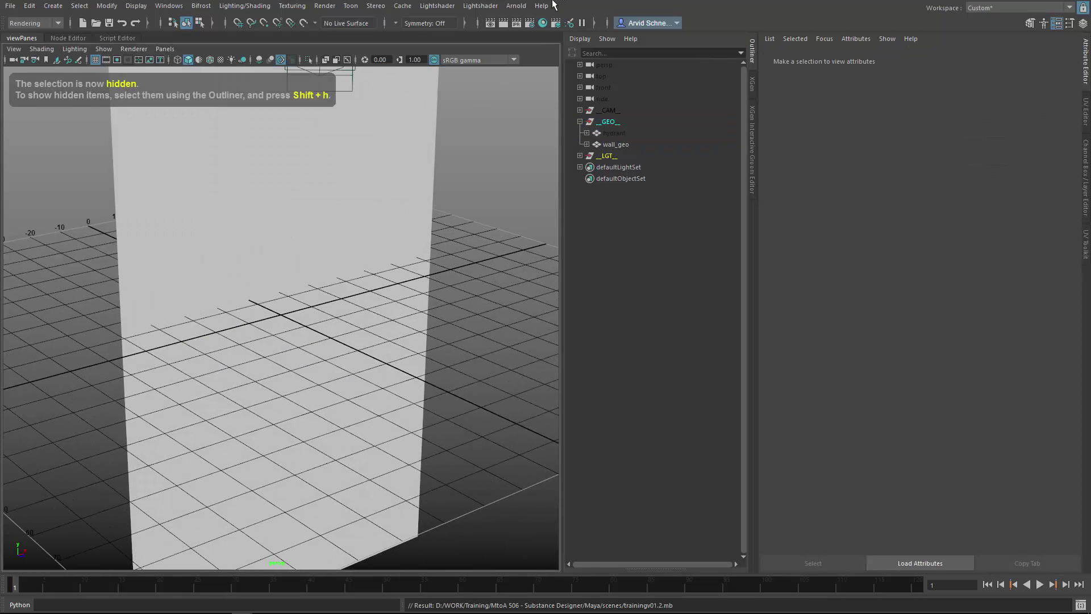
- Render the perspective view in Arnold RenderView, inspect the brick wall up close and from afar, and close the render window
{"action": "left_click", "coordinate": [516, 6]}
{"action": "left_click", "coordinate": [526, 18]}
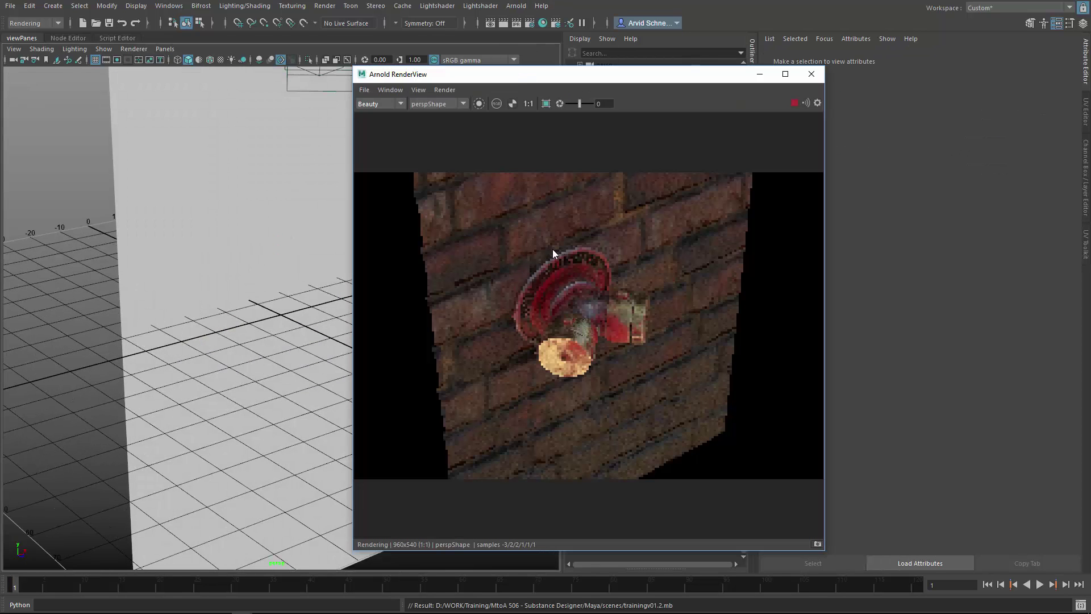
{"action": "left_click_drag", "start_coordinate": [263, 324], "coordinate": [365, 313], "text": "alt"}
{"action": "right_click_drag", "start_coordinate": [365, 313], "coordinate": [540, 185], "text": "alt"}
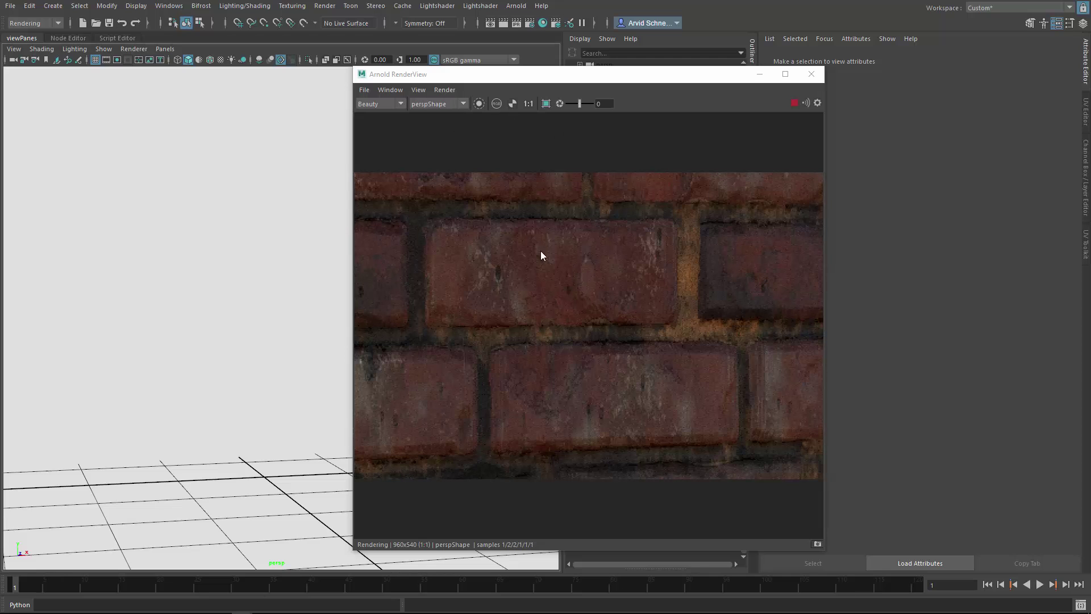
{"action": "right_click_drag", "start_coordinate": [281, 367], "coordinate": [80, 419], "text": "alt"}
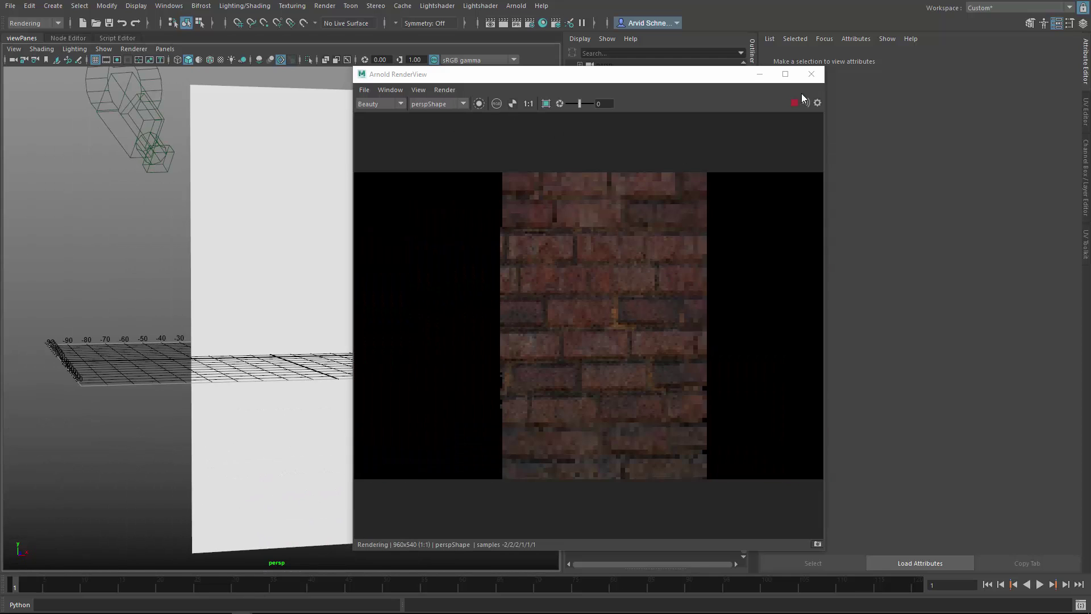
{"action": "left_click", "coordinate": [811, 73]}
- Hide aiSkyDomeLight3 in the __LGT__ group and unhide aiSkyDomeLight2
{"action": "left_click", "coordinate": [580, 156]}
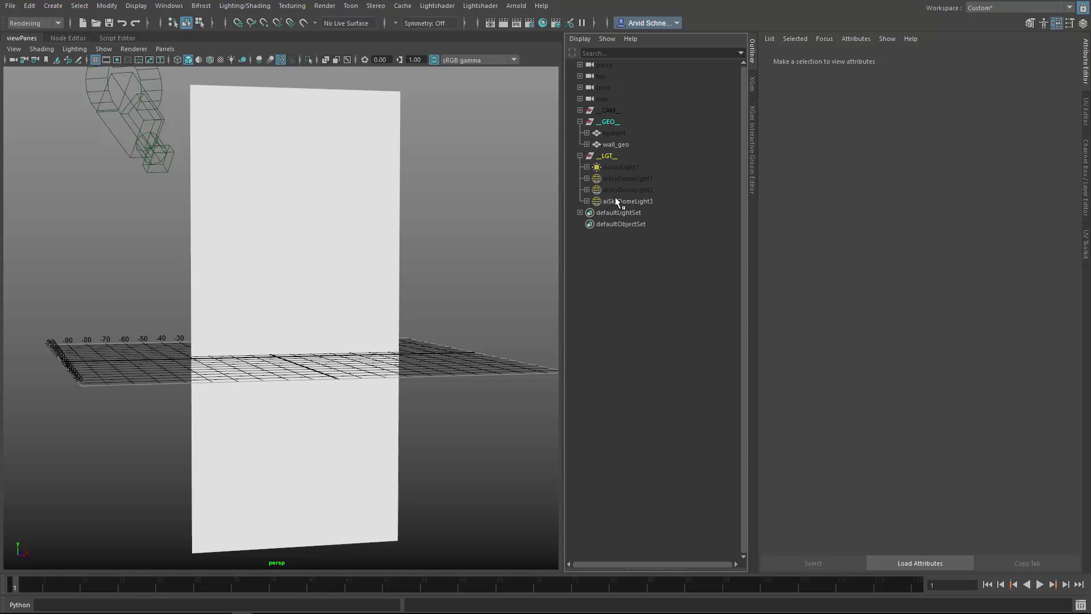
{"action": "left_click", "coordinate": [619, 200]}
{"action": "left_click", "coordinate": [638, 193]}
{"action": "key", "text": "shift+h"}
- Render the wall lit by aiSkyDomeLight2 in Arnold RenderView, check it from another angle, and close the render window
{"action": "left_click", "coordinate": [515, 7]}
{"action": "left_click", "coordinate": [517, 50]}
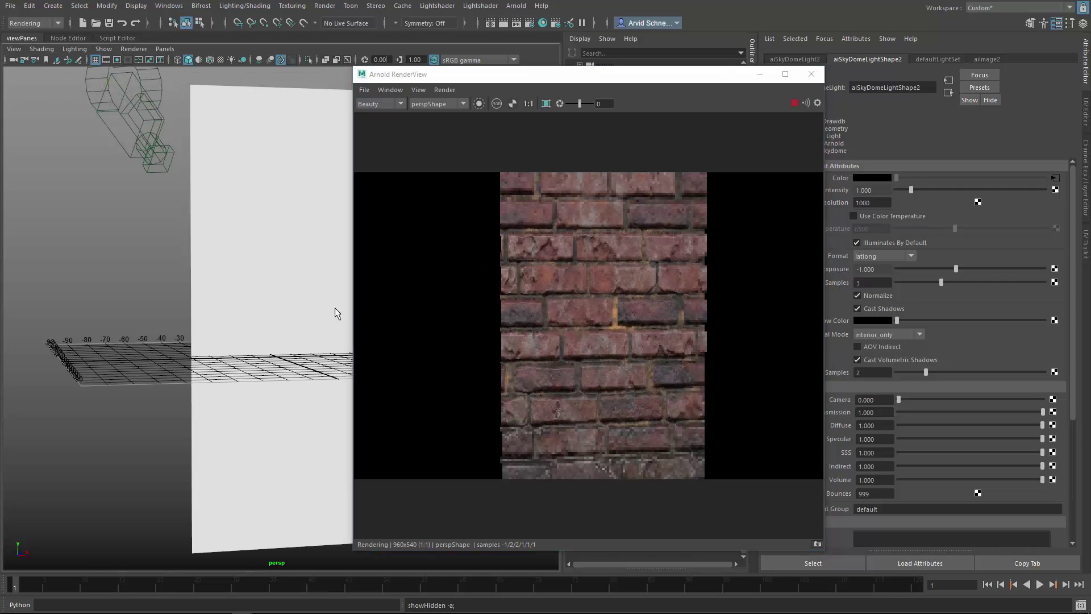
{"action": "left_click_drag", "start_coordinate": [343, 309], "coordinate": [336, 332], "text": "alt"}
{"action": "left_click", "coordinate": [812, 74]}
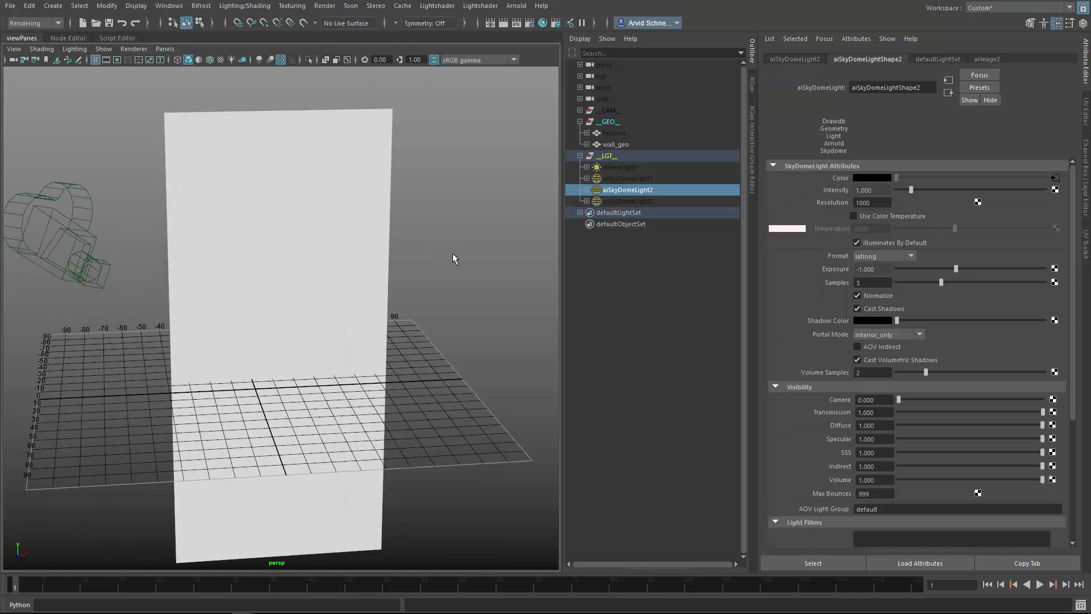
- Hide aiSkyDomeLight2 so that every light in the __LGT__ group is off
{"action": "left_click", "coordinate": [452, 252]}
{"action": "left_click", "coordinate": [625, 193]}
{"action": "key", "text": "ctrl+h"}
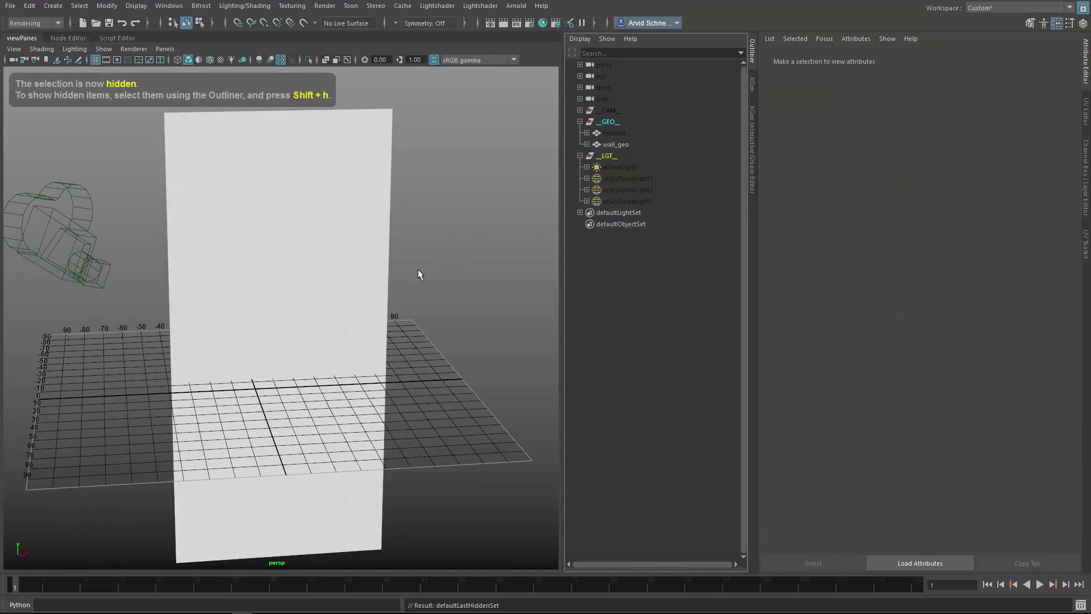
- Create an aiImage node in the Node Editor's empty hydrant graph and position it near the upper middle
{"action": "left_click", "coordinate": [68, 38]}
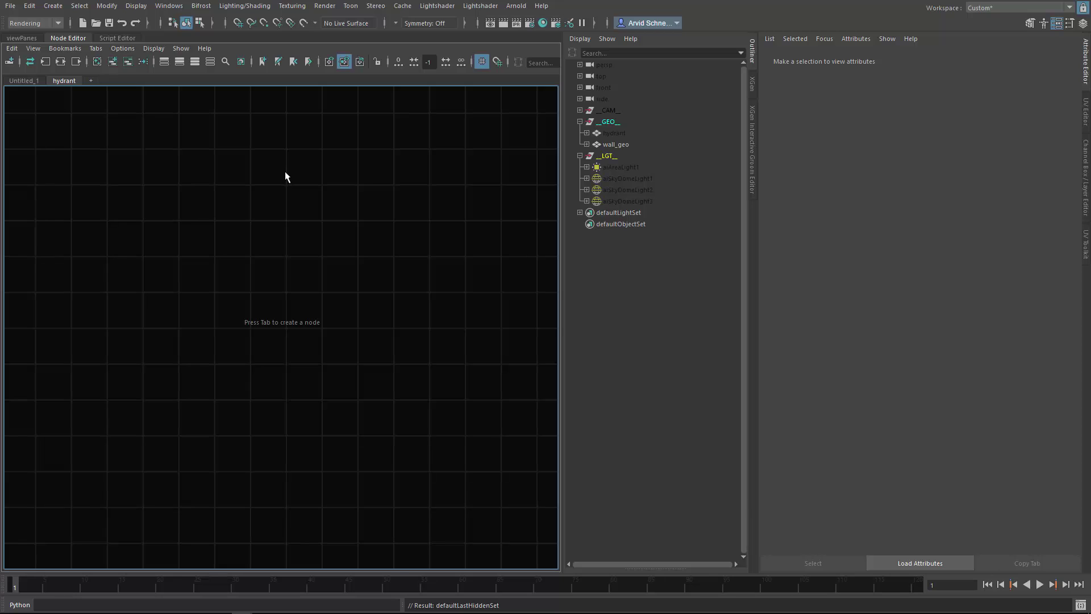
{"action": "key", "text": "Tab"}
{"action": "type", "text": "ail"}
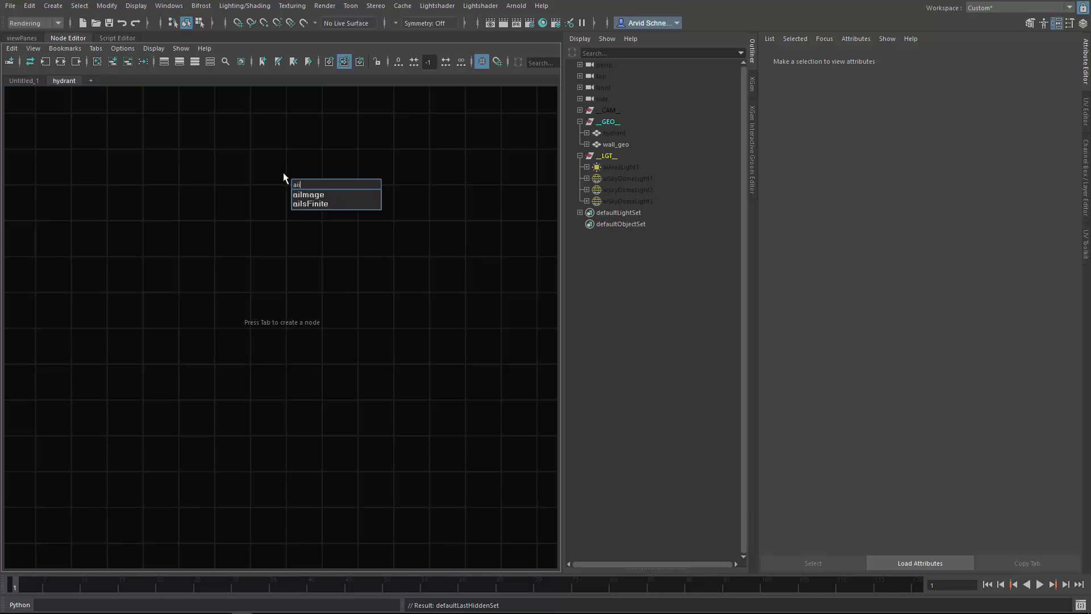
{"action": "key", "text": "Down"}
{"action": "key", "text": "Return"}
{"action": "left_click_drag", "start_coordinate": [354, 196], "coordinate": [289, 193]}
{"action": "left_click", "coordinate": [289, 230]}
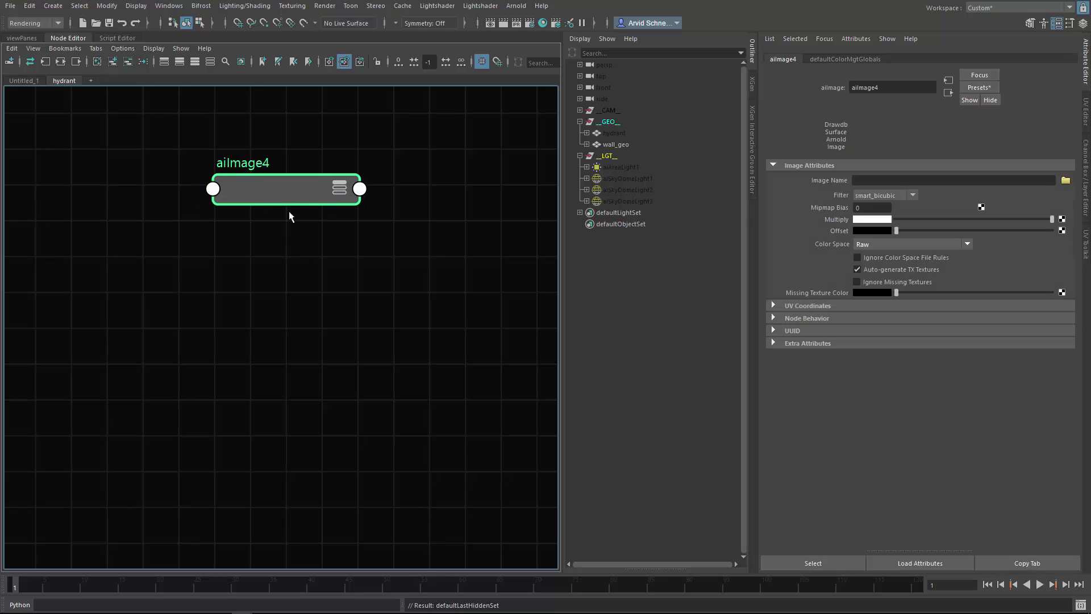
- Load hydrant_basecolor.exr from the project's sourceimages folder into the new aiImage node
{"action": "left_click", "coordinate": [1066, 180]}
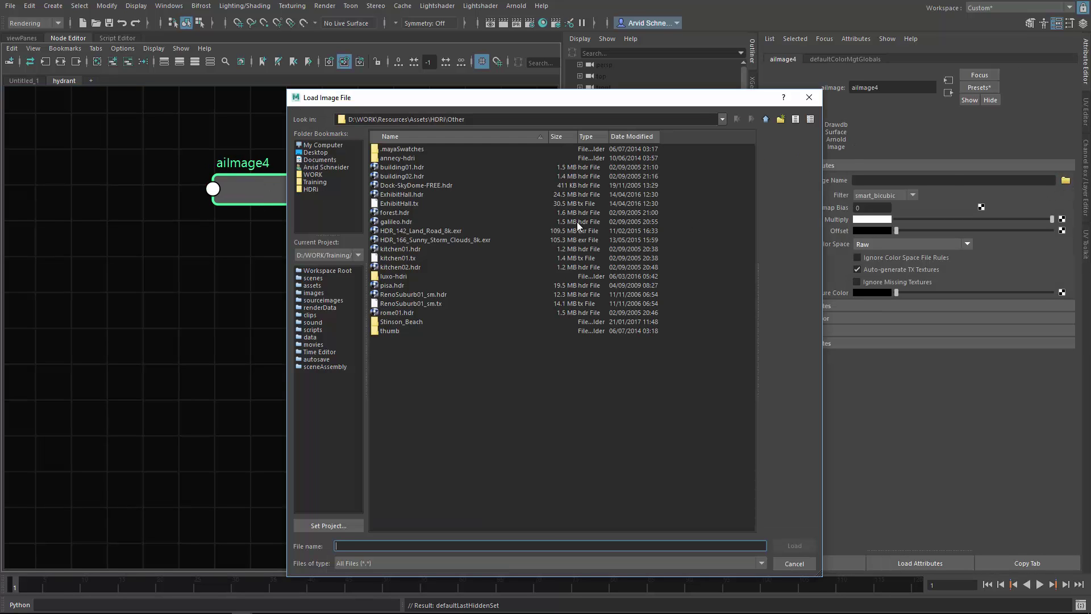
{"action": "left_click", "coordinate": [325, 300]}
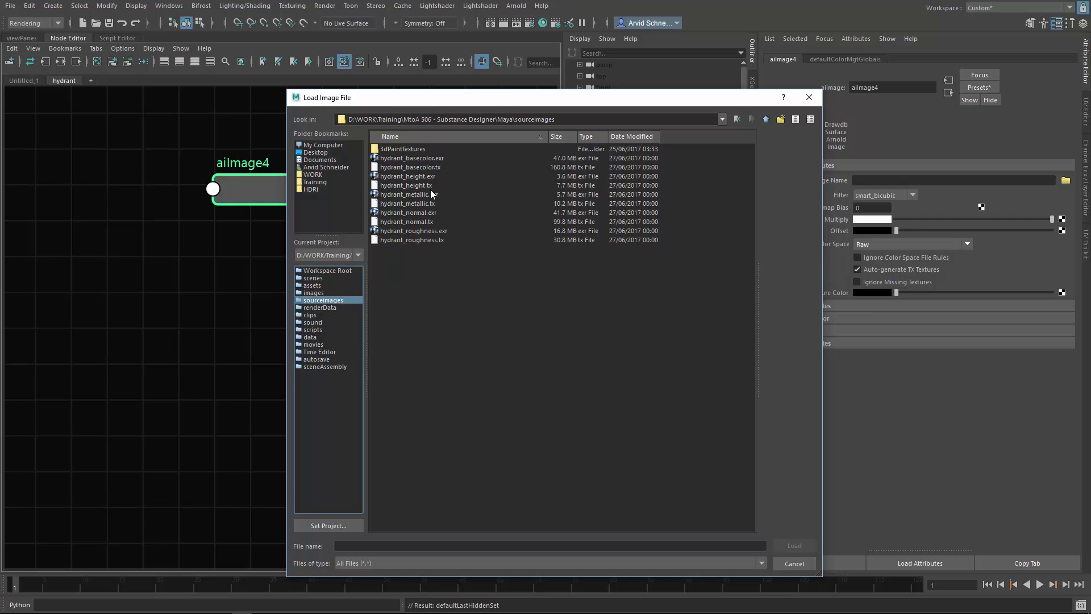
{"action": "left_click", "coordinate": [420, 158]}
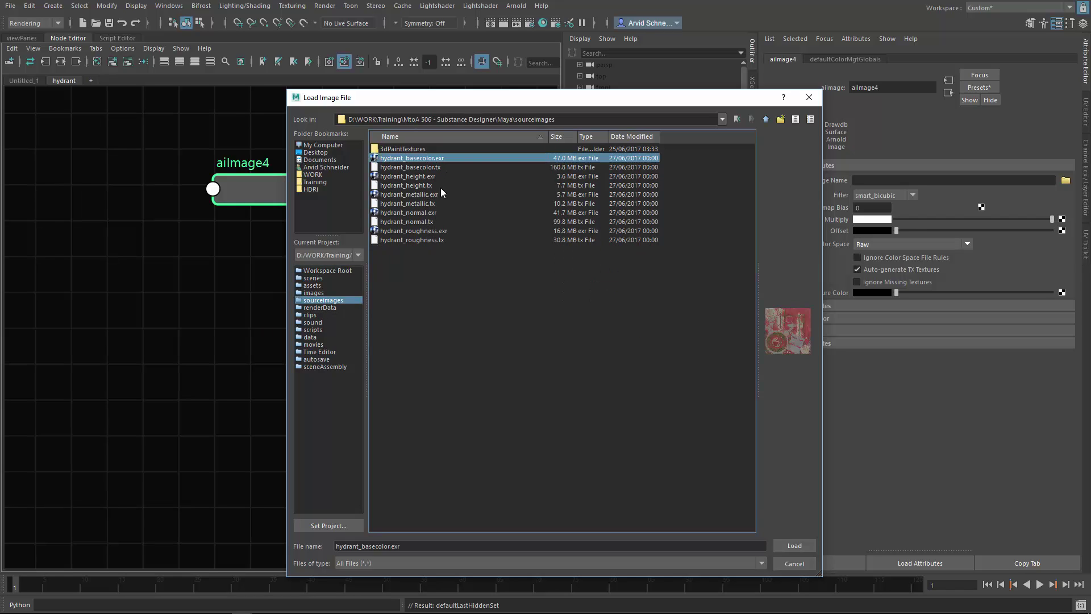
{"action": "left_click", "coordinate": [794, 546]}
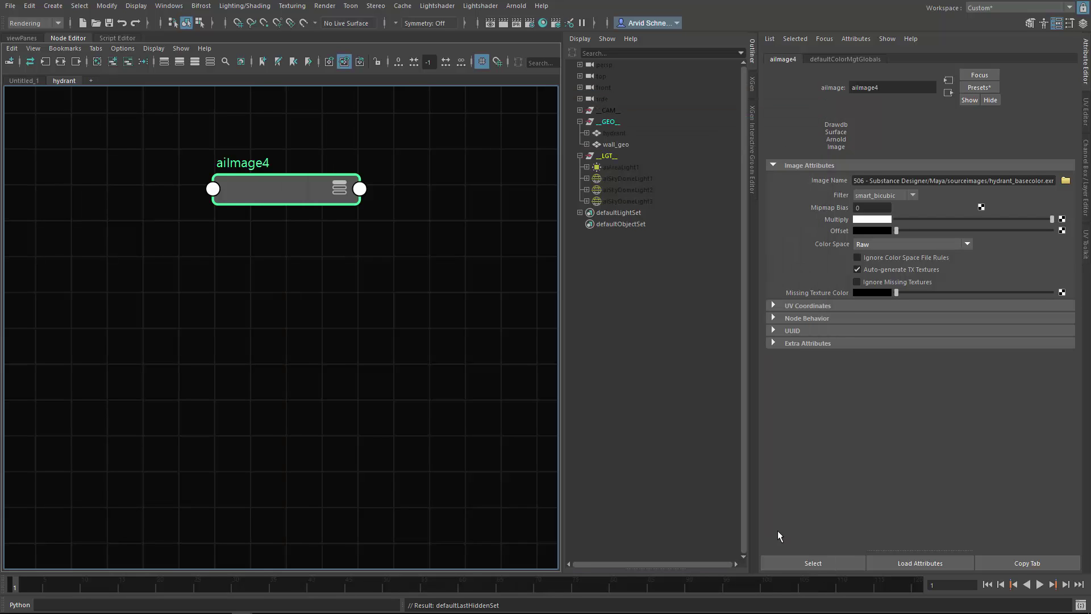
- Duplicate the base color aiImage node four times and stack the copies in a column below it
{"action": "left_click_drag", "start_coordinate": [267, 191], "coordinate": [227, 191]}
{"action": "right_click_drag", "start_coordinate": [318, 239], "coordinate": [241, 280], "text": "alt"}
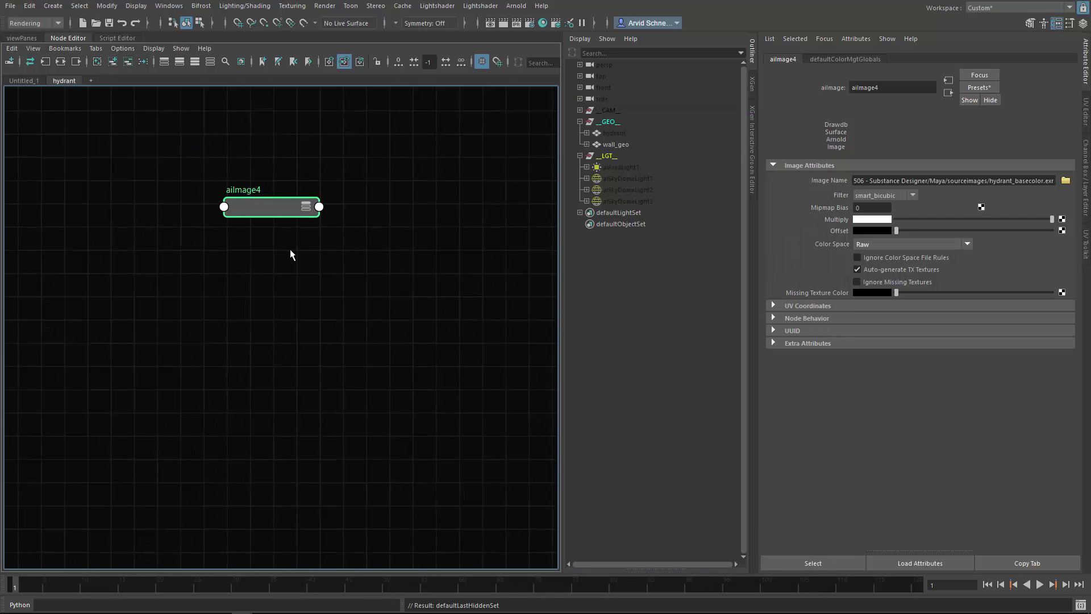
{"action": "key", "text": "ctrl+d"}
{"action": "left_click_drag", "start_coordinate": [280, 391], "coordinate": [274, 255]}
{"action": "key", "text": "ctrl+d"}
{"action": "left_click_drag", "start_coordinate": [276, 420], "coordinate": [277, 325]}
{"action": "key", "text": "ctrl+d"}
{"action": "left_click_drag", "start_coordinate": [280, 459], "coordinate": [283, 382]}
{"action": "key", "text": "ctrl+d"}
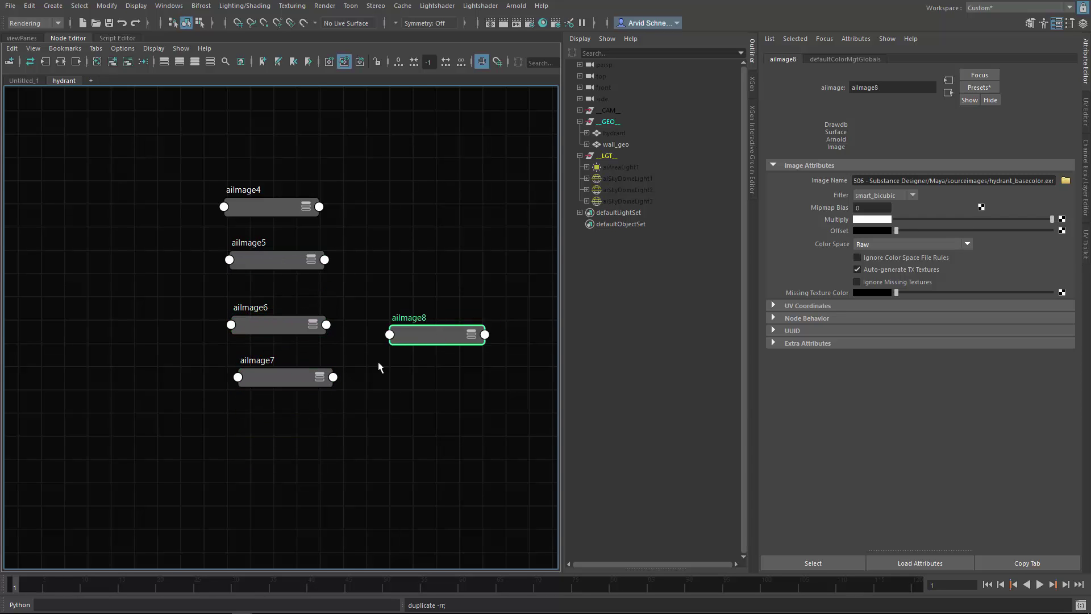
{"action": "left_click_drag", "start_coordinate": [432, 335], "coordinate": [290, 428]}
- Set the image of the aiImage5 node to hydrant_height.exr
{"action": "left_click", "coordinate": [284, 259]}
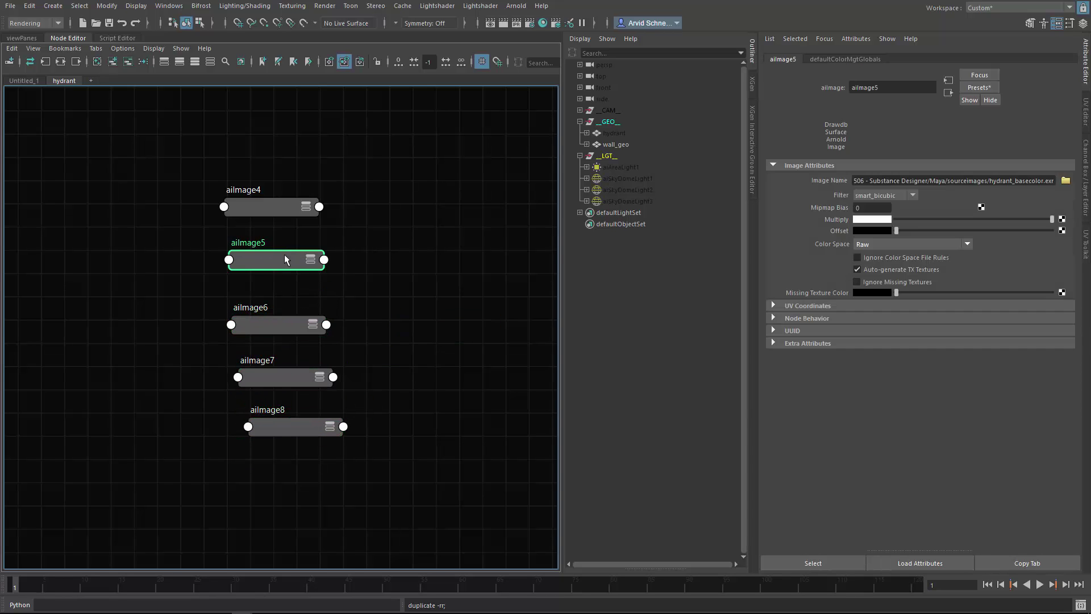
{"action": "left_click", "coordinate": [1065, 180]}
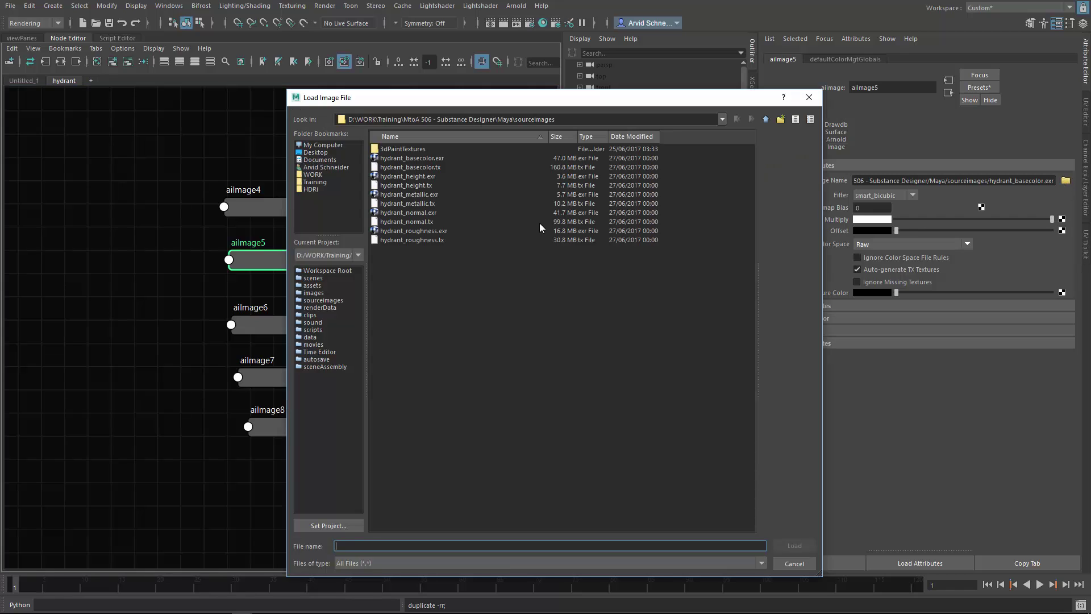
{"action": "left_click", "coordinate": [424, 176]}
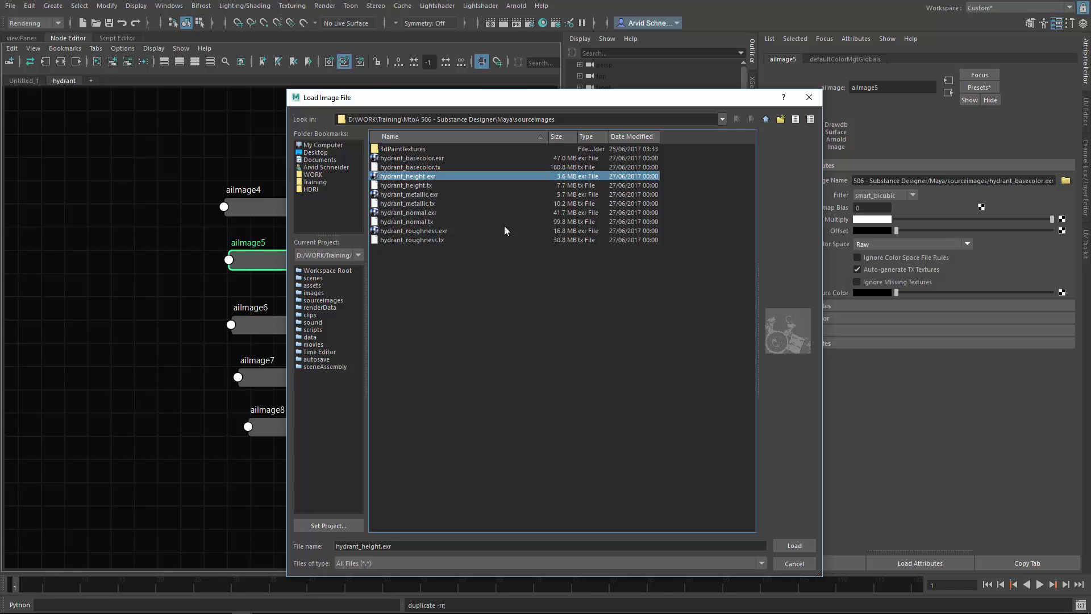
{"action": "left_click", "coordinate": [797, 547]}
- Set the image of the aiImage6 node to hydrant_metallic.exr
{"action": "left_click", "coordinate": [287, 334]}
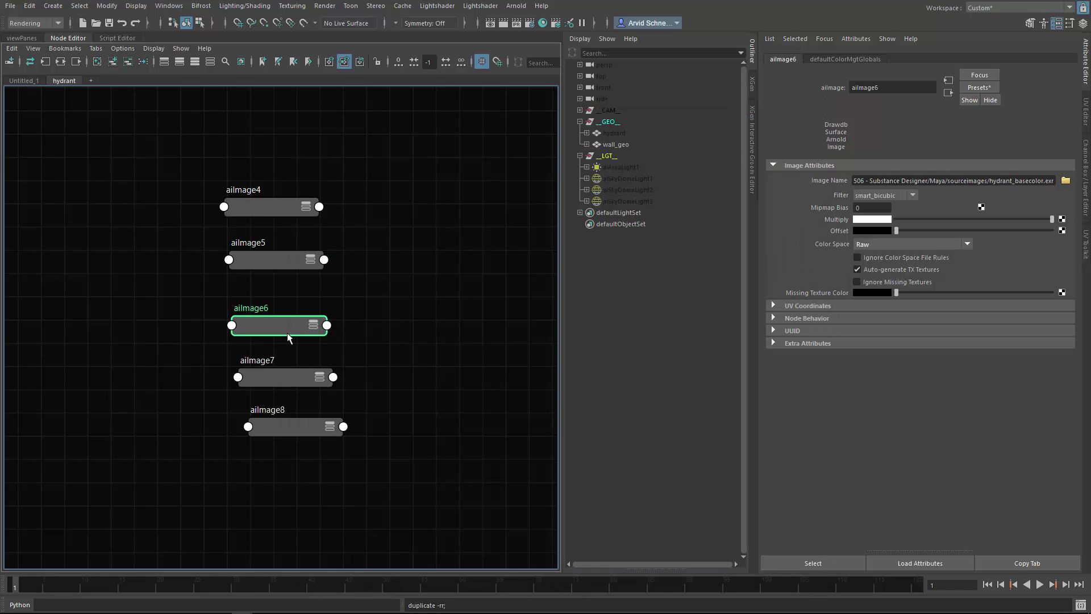
{"action": "left_click", "coordinate": [1065, 180]}
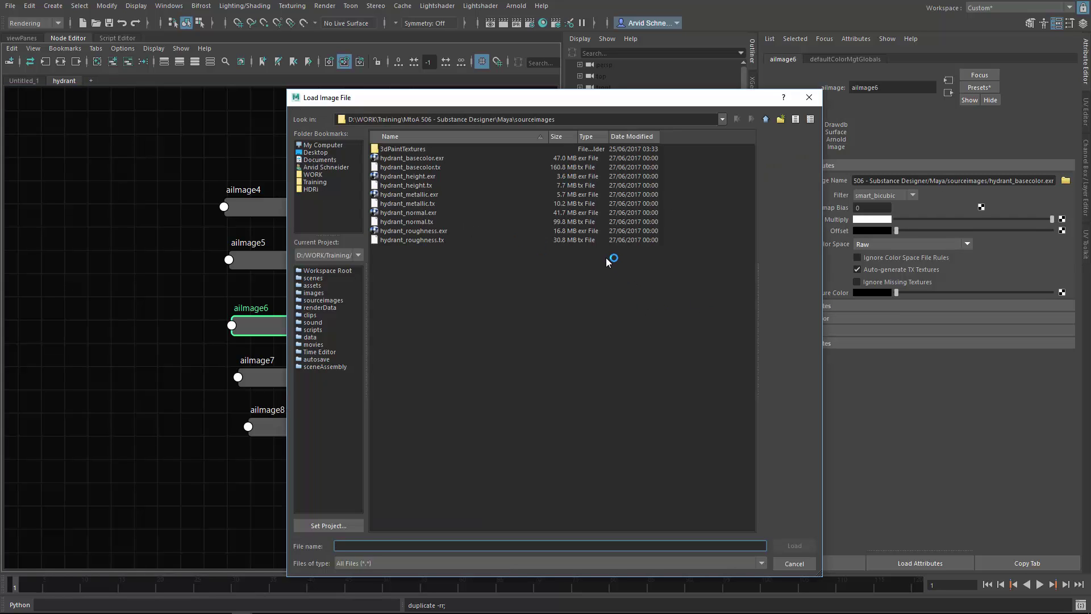
{"action": "left_click", "coordinate": [408, 194]}
{"action": "left_click", "coordinate": [794, 546]}
- Set the image of the aiImage7 node to hydrant_normal.exr
{"action": "left_click", "coordinate": [292, 375]}
{"action": "left_click", "coordinate": [1066, 180]}
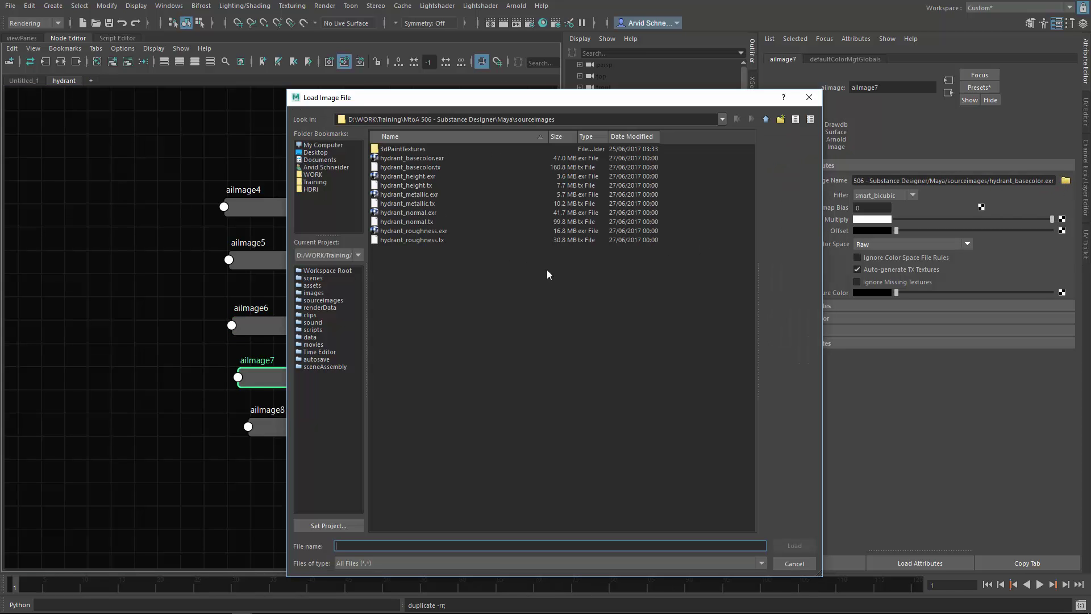
{"action": "left_click", "coordinate": [733, 213]}
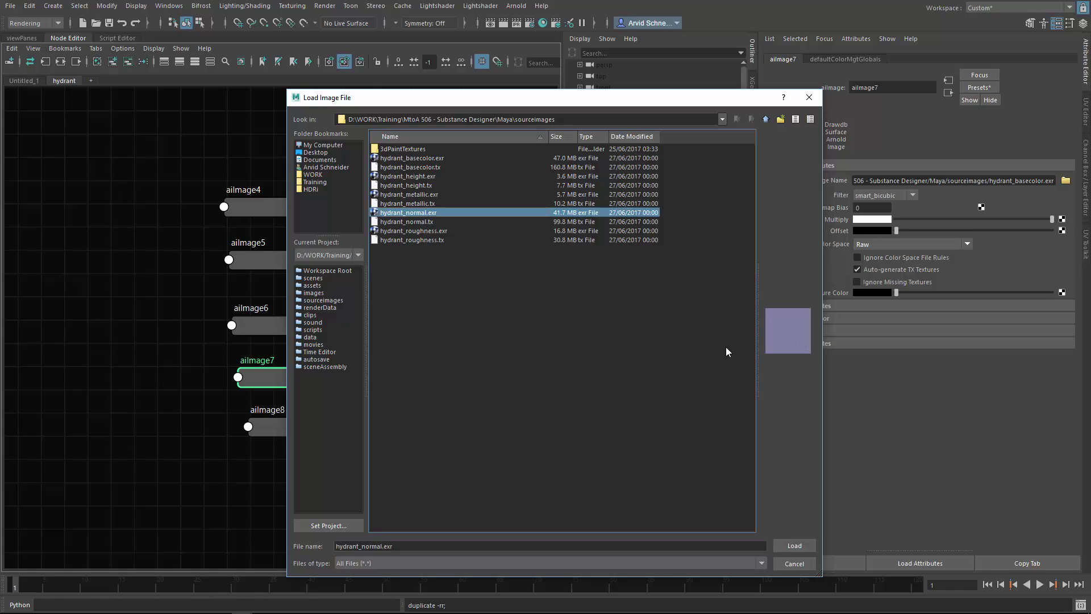
{"action": "left_click", "coordinate": [796, 545]}
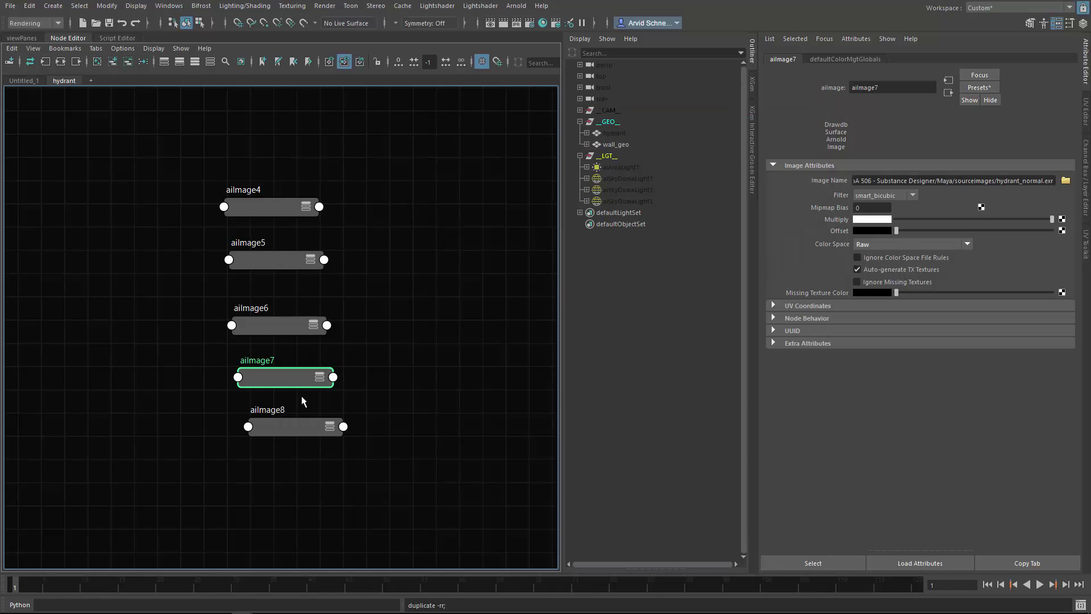
- Set the image of the aiImage8 node to hydrant_roughness.exr
{"action": "left_click", "coordinate": [289, 420]}
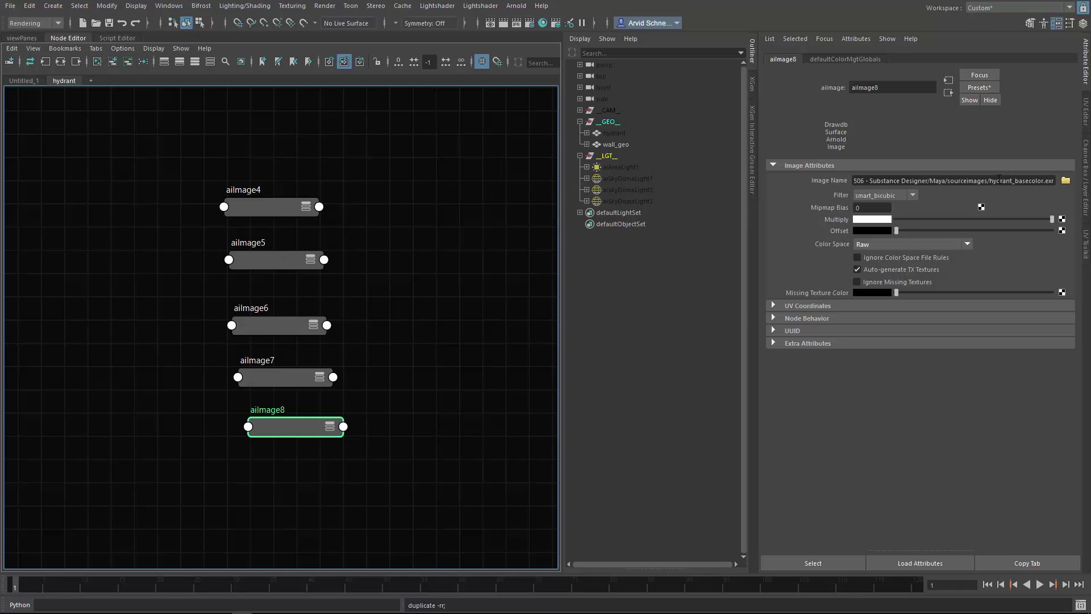
{"action": "left_click", "coordinate": [1066, 180]}
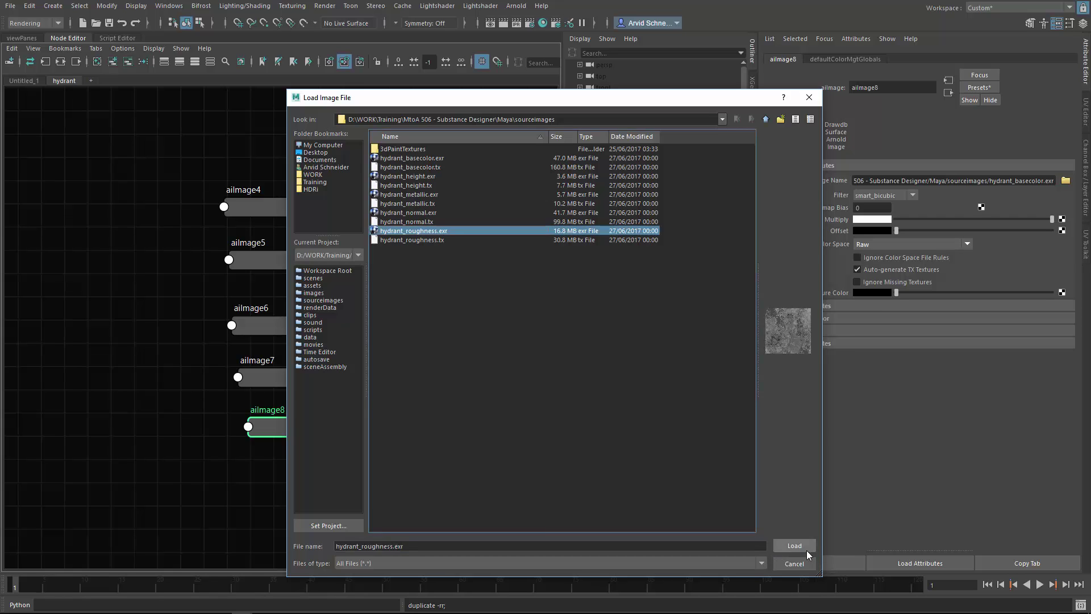
{"action": "left_click", "coordinate": [794, 546]}
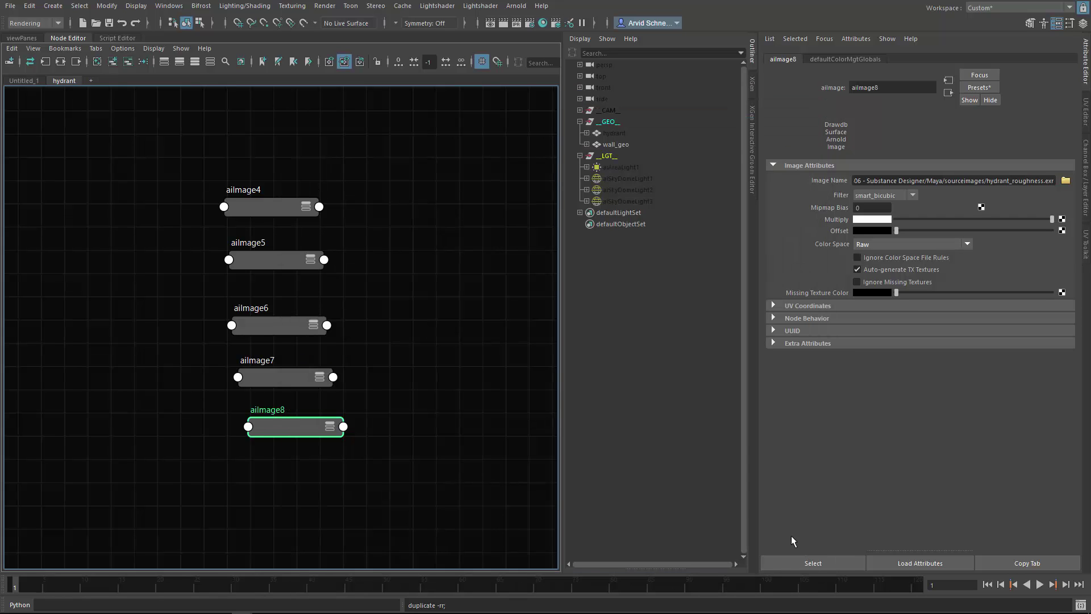
- Rename the five aiImage nodes after their texture files by running the renameObj function definition and renameObj('aiImage') from rnd.py
{"action": "left_click_drag", "start_coordinate": [145, 180], "coordinate": [276, 476]}
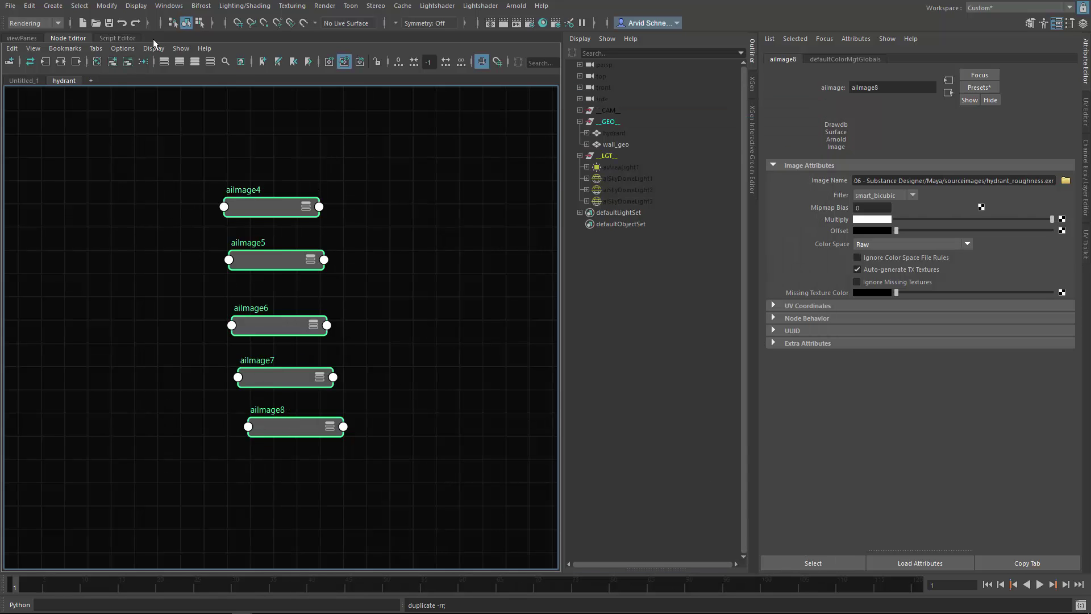
{"action": "left_click", "coordinate": [117, 37]}
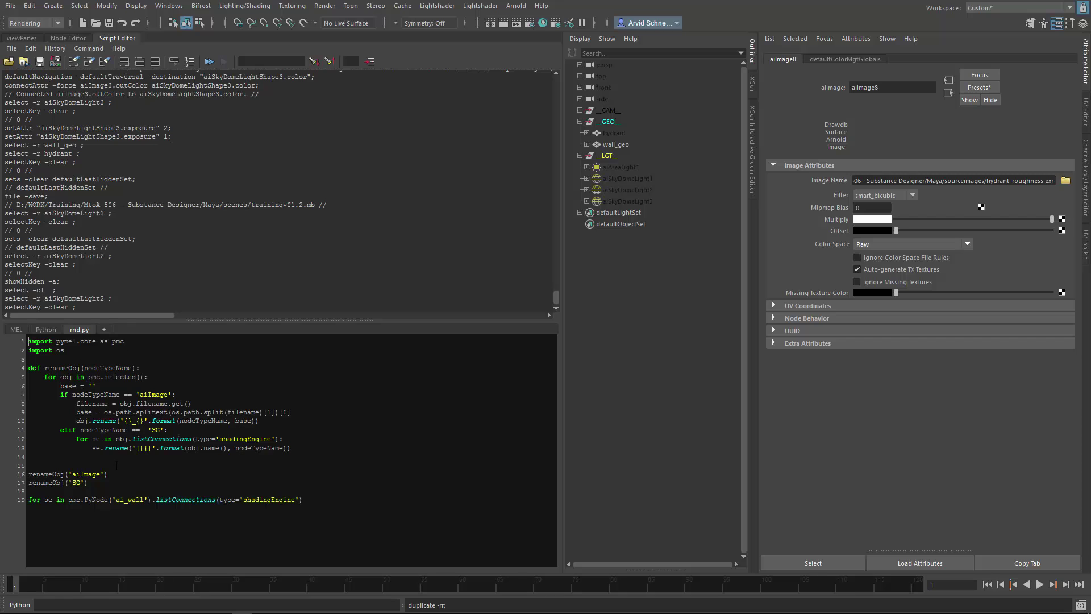
{"action": "left_click_drag", "start_coordinate": [306, 449], "coordinate": [42, 280]}
{"action": "key", "text": "ctrl+Return"}
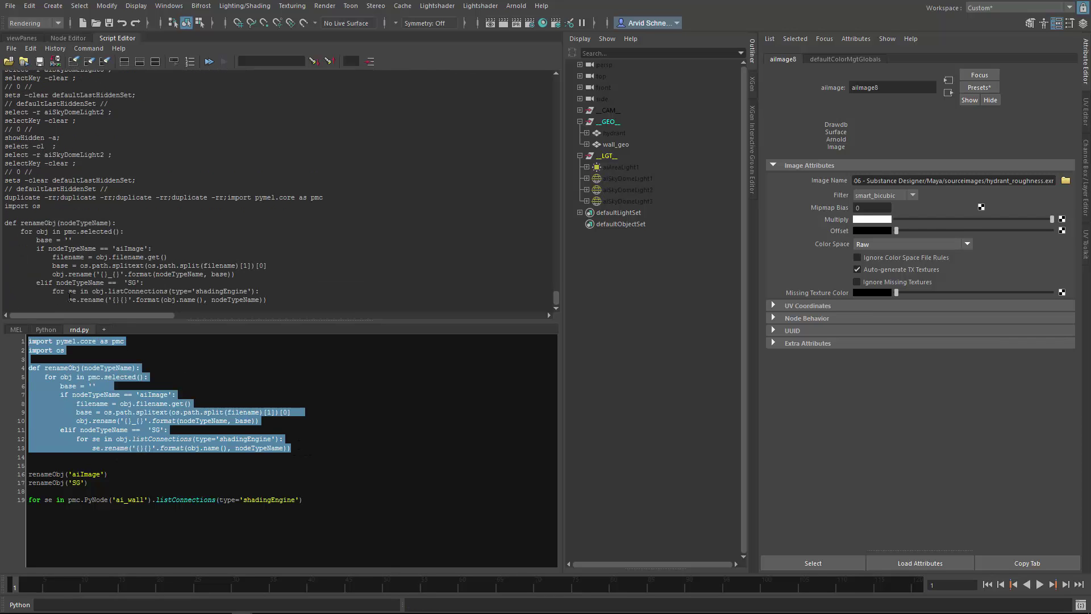
{"action": "left_click_drag", "start_coordinate": [109, 475], "coordinate": [29, 475]}
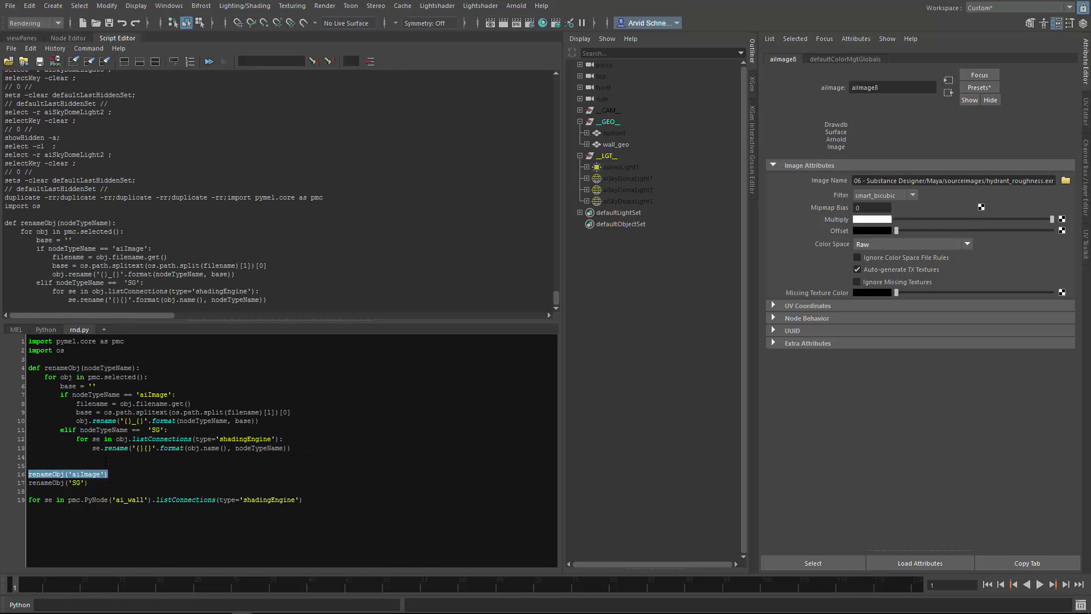
{"action": "key", "text": "ctrl+Return"}
{"action": "left_click", "coordinate": [67, 38]}
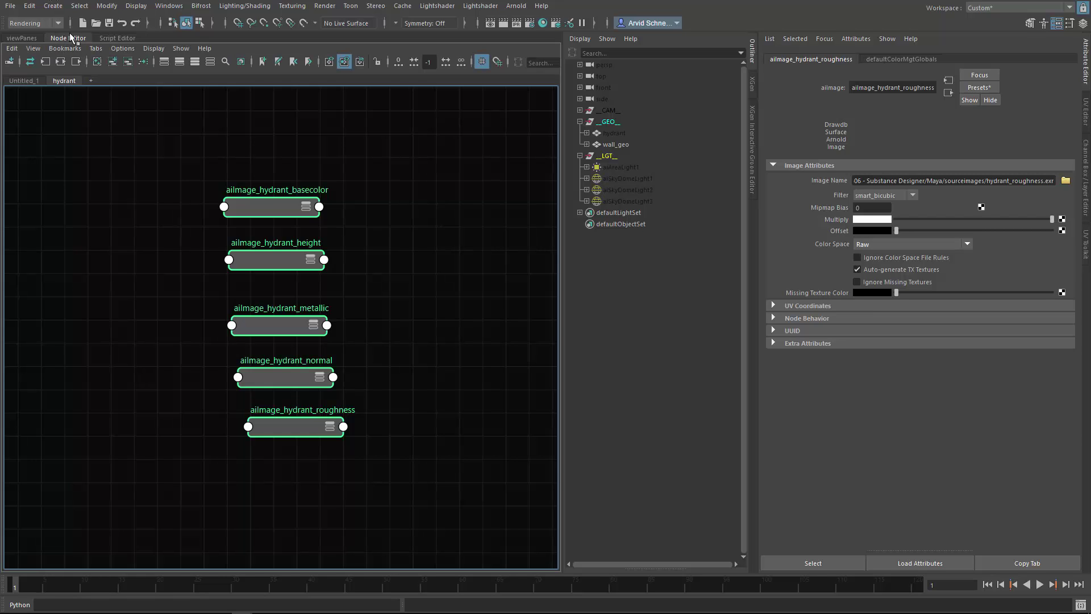
- Line up the five hydrant image nodes by hand in a rough vertical column
{"action": "left_click", "coordinate": [377, 236]}
{"action": "left_click", "coordinate": [278, 209]}
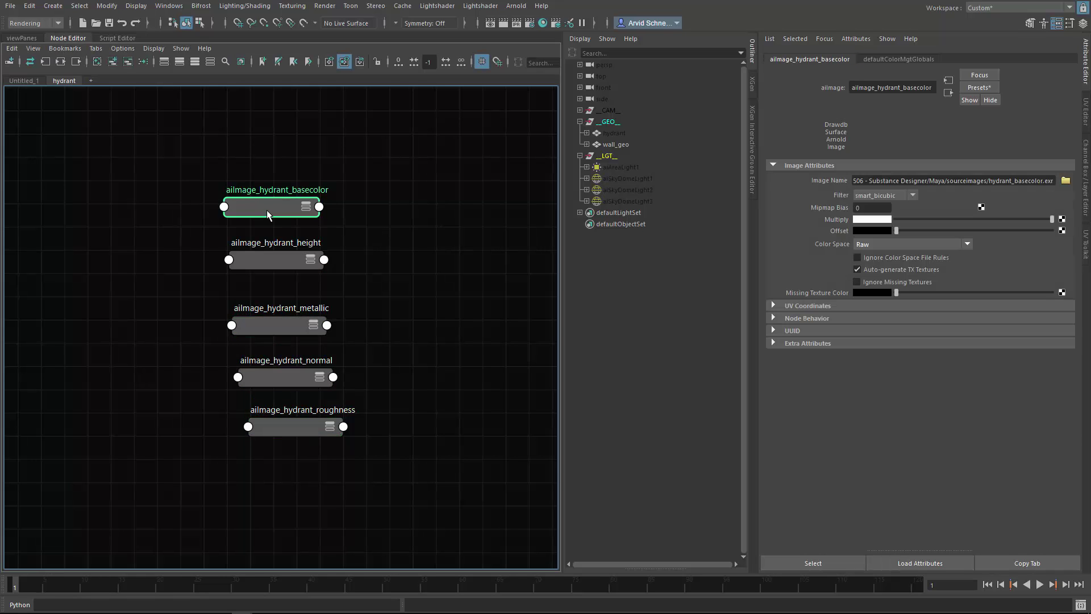
{"action": "left_click", "coordinate": [349, 293]}
{"action": "left_click_drag", "start_coordinate": [286, 329], "coordinate": [286, 319]}
{"action": "left_click", "coordinate": [343, 344]}
{"action": "left_click_drag", "start_coordinate": [176, 158], "coordinate": [376, 404]}
{"action": "left_click", "coordinate": [376, 403]}
{"action": "left_click_drag", "start_coordinate": [292, 424], "coordinate": [252, 428]}
{"action": "left_click_drag", "start_coordinate": [270, 374], "coordinate": [242, 372]}
{"action": "left_click_drag", "start_coordinate": [265, 312], "coordinate": [246, 310]}
{"action": "left_click_drag", "start_coordinate": [262, 257], "coordinate": [242, 244]}
{"action": "left_click_drag", "start_coordinate": [251, 205], "coordinate": [229, 182]}
{"action": "left_click_drag", "start_coordinate": [235, 242], "coordinate": [230, 240]}
{"action": "left_click_drag", "start_coordinate": [246, 320], "coordinate": [240, 317]}
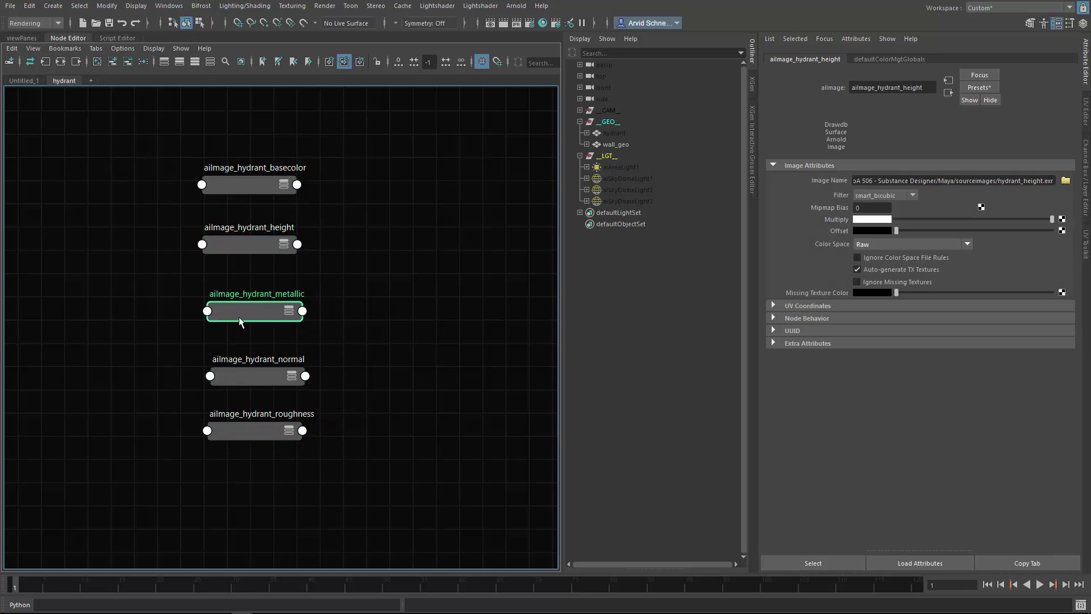
{"action": "left_click_drag", "start_coordinate": [239, 377], "coordinate": [236, 373]}
{"action": "left_click_drag", "start_coordinate": [235, 427], "coordinate": [236, 442]}
{"action": "left_click", "coordinate": [349, 345]}
- Turn on grid snapping and align the five image nodes in an evenly spaced column
{"action": "left_click", "coordinate": [497, 61]}
{"action": "left_click_drag", "start_coordinate": [276, 189], "coordinate": [255, 171]}
{"action": "left_click_drag", "start_coordinate": [223, 238], "coordinate": [200, 204]}
{"action": "left_click_drag", "start_coordinate": [238, 309], "coordinate": [217, 281]}
{"action": "left_click_drag", "start_coordinate": [243, 370], "coordinate": [221, 318]}
{"action": "left_click_drag", "start_coordinate": [245, 446], "coordinate": [244, 375]}
{"action": "left_click", "coordinate": [381, 306]}
- Create an aiStandardSurface node beside the column of image nodes
{"action": "middle_click_drag", "start_coordinate": [406, 241], "coordinate": [377, 296], "text": "alt"}
{"action": "key", "text": "Tab"}
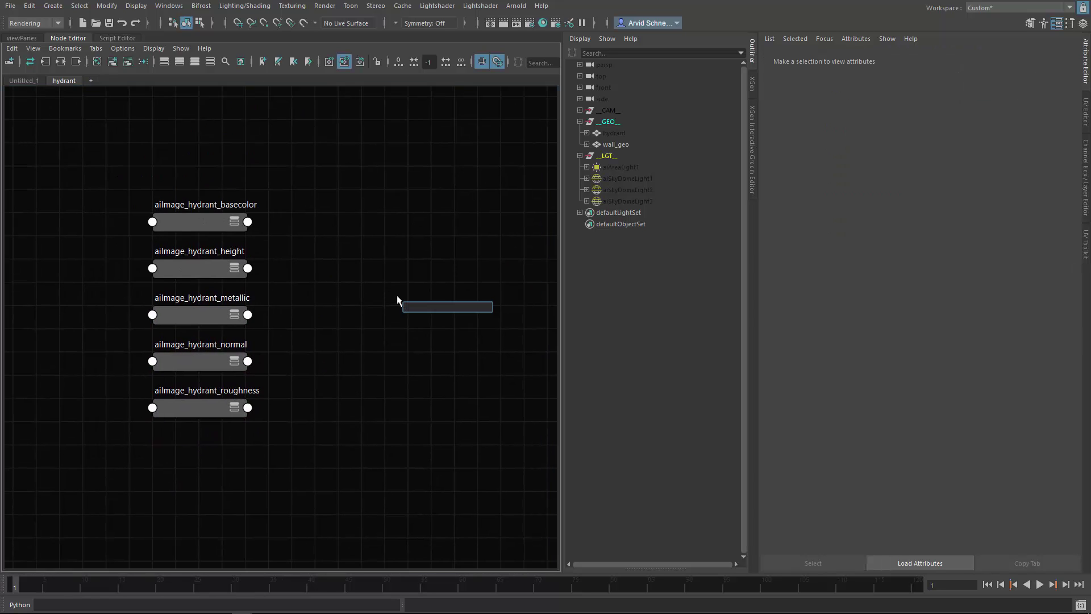
{"action": "type", "text": "aista"}
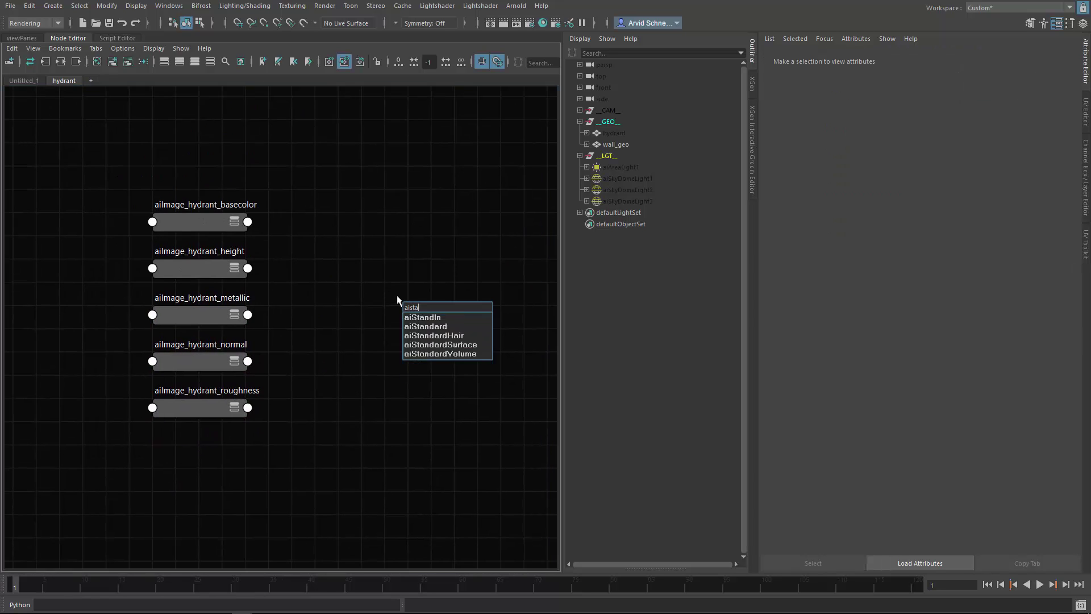
{"action": "key", "text": "Down"}
{"action": "key", "text": "Down"}
{"action": "key", "text": "Down"}
{"action": "key", "text": "Down"}
{"action": "key", "text": "Return"}
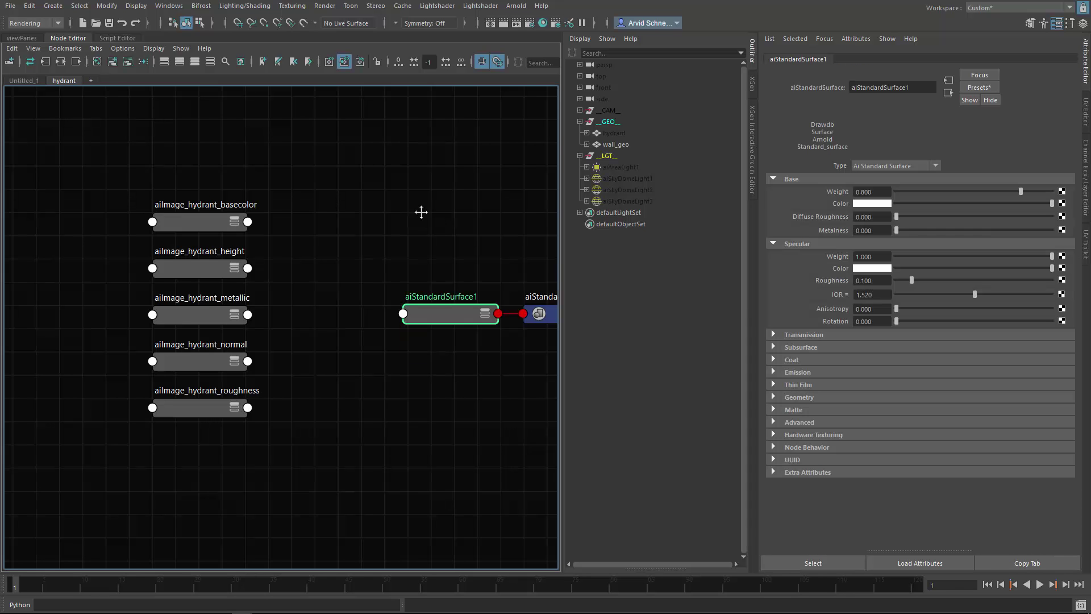
- Align the aiStandardSurface1 node and its shading group node on the same row
{"action": "middle_click_drag", "start_coordinate": [416, 212], "coordinate": [309, 191], "text": "alt"}
{"action": "left_click", "coordinate": [438, 224]}
{"action": "left_click_drag", "start_coordinate": [315, 297], "coordinate": [297, 274]}
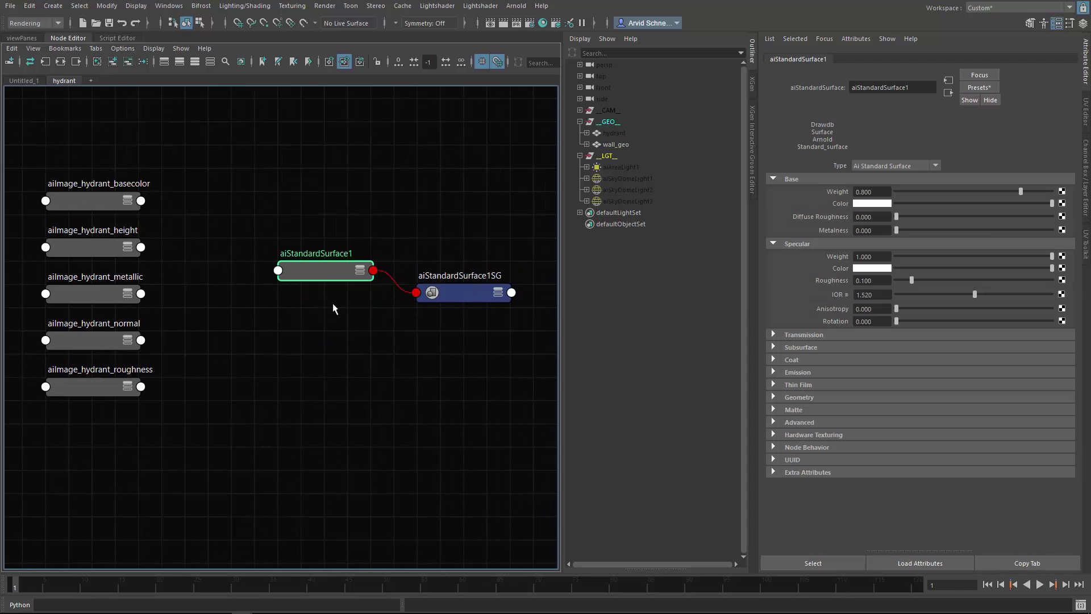
{"action": "left_click_drag", "start_coordinate": [472, 298], "coordinate": [473, 276]}
- Rename the aiStandardSurface1 node as ai_hydrant
{"action": "left_click", "coordinate": [332, 267]}
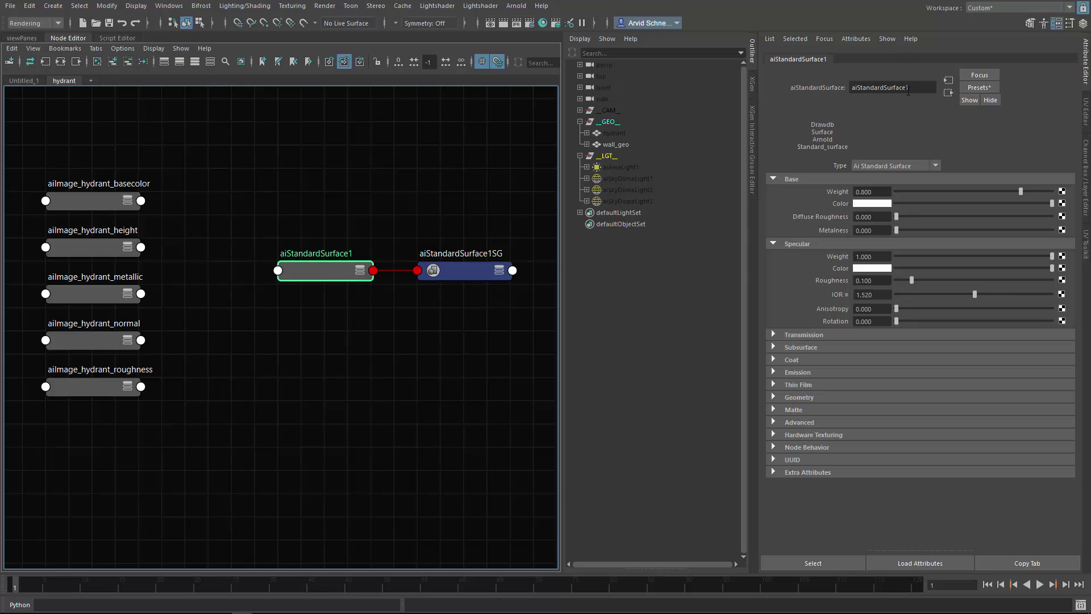
{"action": "left_click_drag", "start_coordinate": [917, 88], "coordinate": [752, 75]}
{"action": "type", "text": "ai_h"}
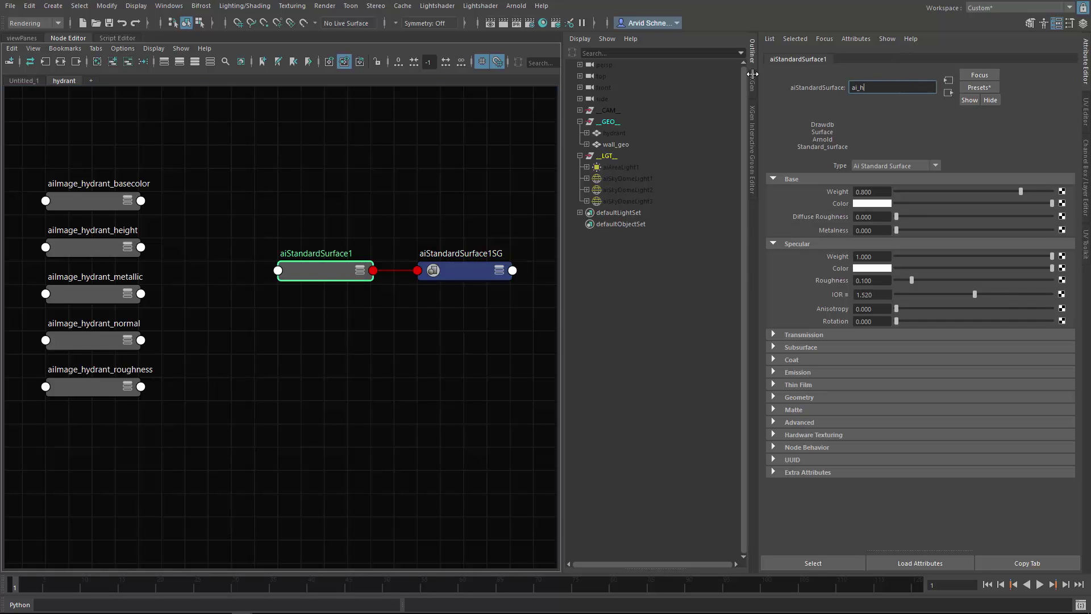
{"action": "type", "text": "ydrant1"}
{"action": "key", "text": "Return"}
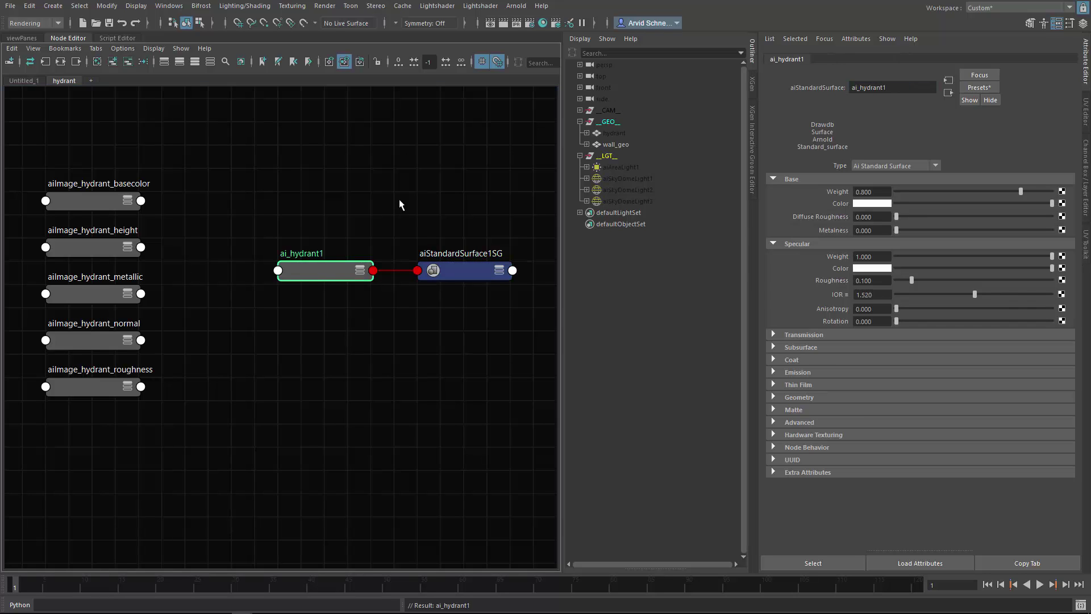
- Rename the surface shader as ai_hydrant_training and move it slightly away from its shading group
{"action": "left_click", "coordinate": [909, 85]}
{"action": "type", "text": "g"}
{"action": "key", "text": "Return"}
{"action": "left_click", "coordinate": [363, 200]}
{"action": "left_click_drag", "start_coordinate": [360, 274], "coordinate": [337, 274]}
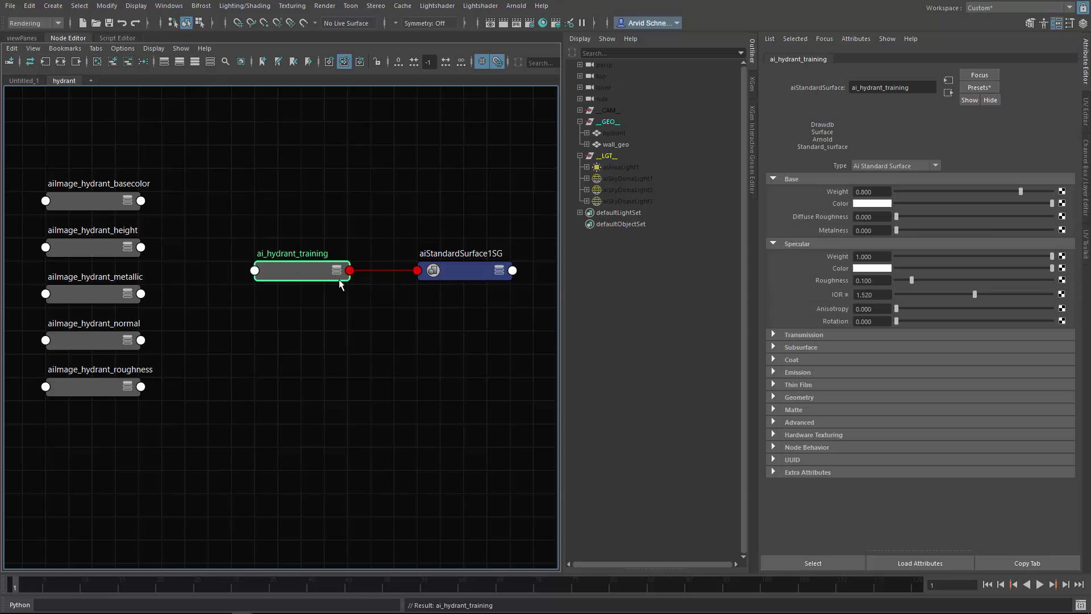
- Rename the shading group after the ai_hydrant_training shader by running renameObj('SG') from the script
{"action": "left_click", "coordinate": [114, 38]}
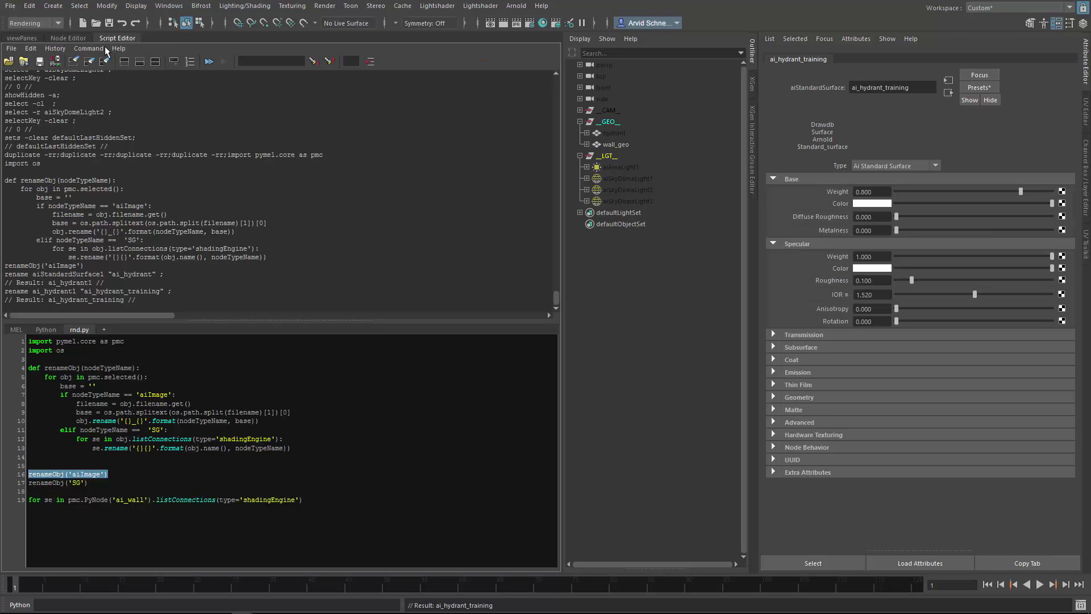
{"action": "left_click_drag", "start_coordinate": [88, 482], "coordinate": [109, 474]}
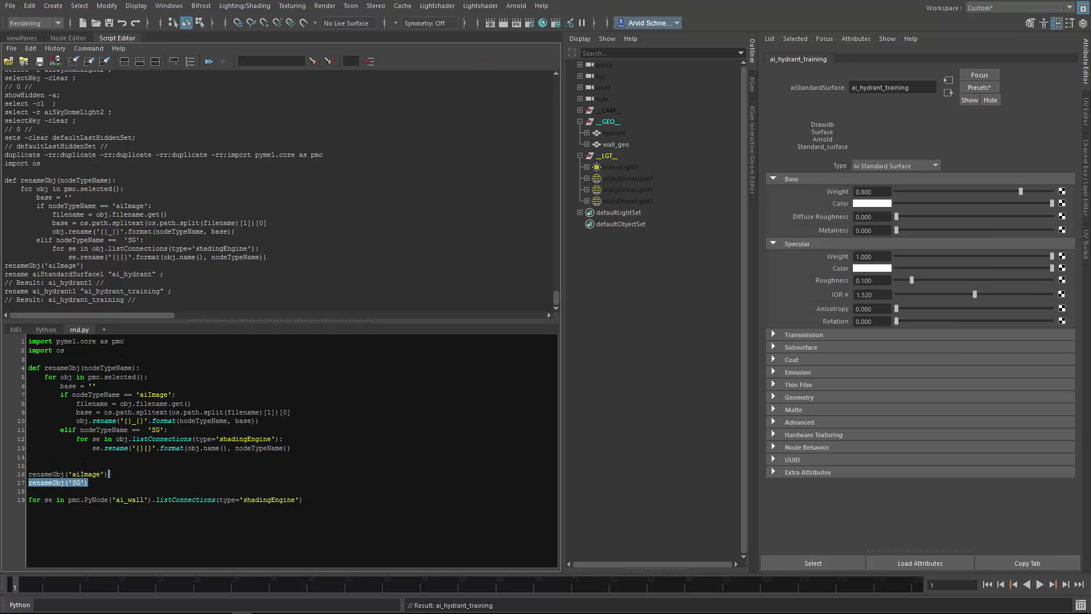
{"action": "key", "text": "ctrl+Return"}
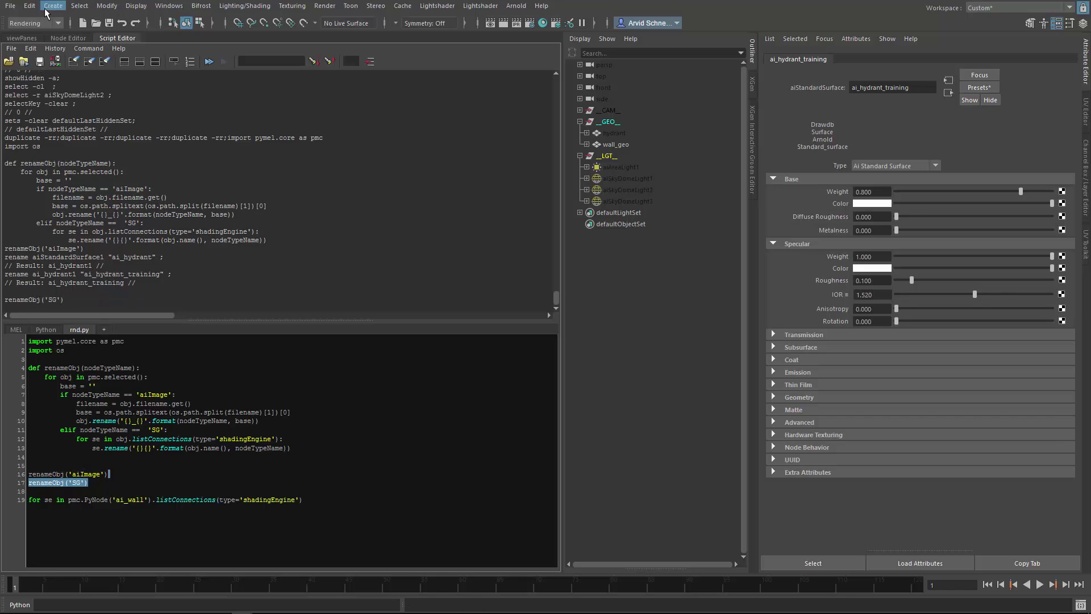
{"action": "left_click", "coordinate": [26, 38]}
{"action": "left_click", "coordinate": [66, 35]}
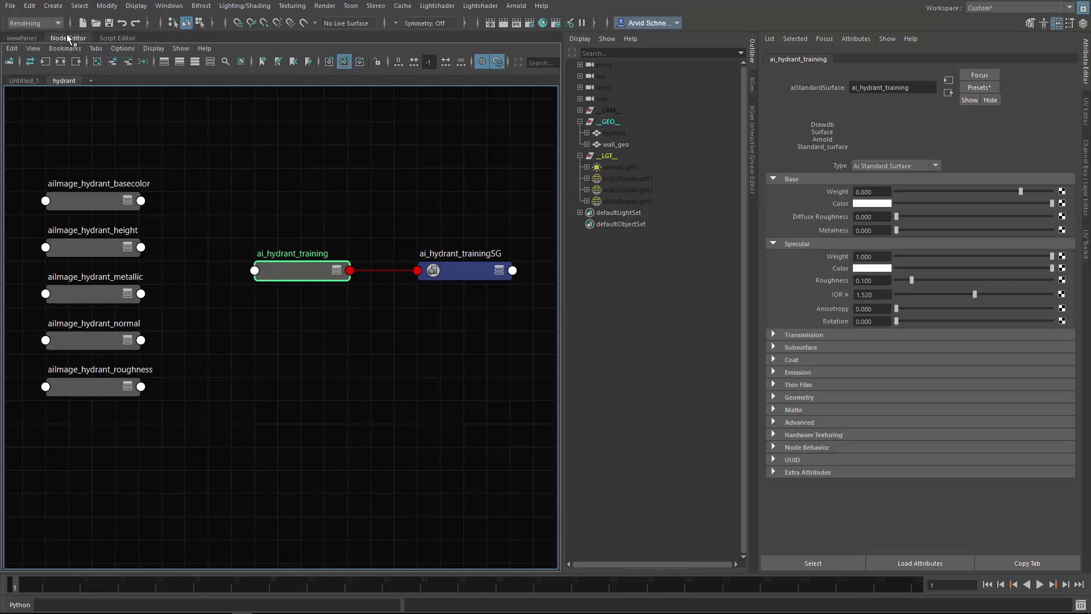
- Move the shading group closer to the shader and shift both nodes farther from the image column
{"action": "left_click", "coordinate": [248, 127]}
{"action": "left_click_drag", "start_coordinate": [456, 270], "coordinate": [433, 271]}
{"action": "left_click", "coordinate": [390, 295]}
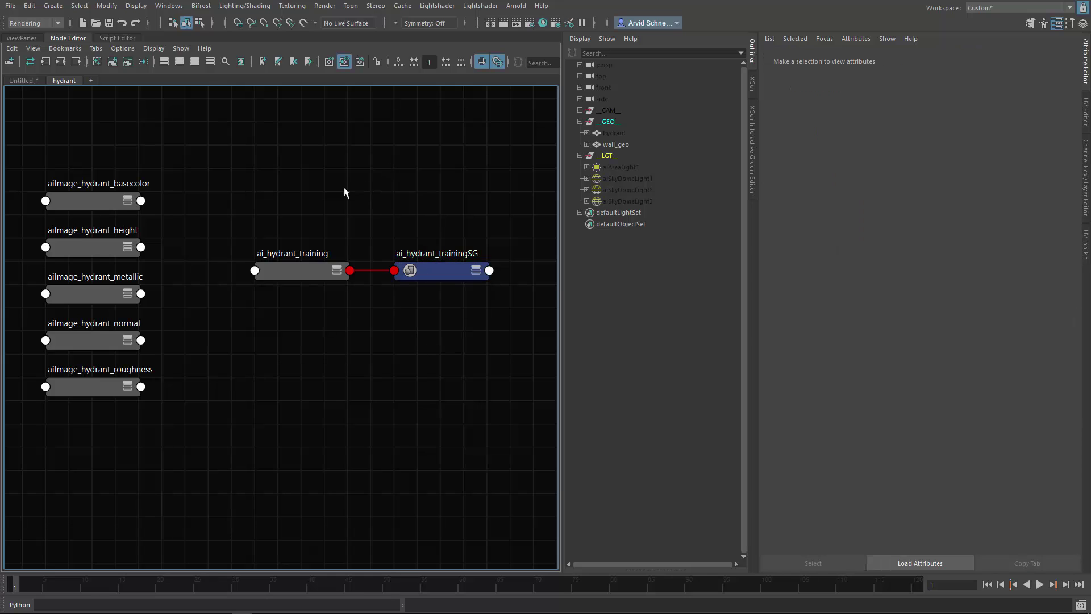
{"action": "middle_click_drag", "start_coordinate": [397, 249], "coordinate": [455, 216], "text": "alt"}
{"action": "left_click_drag", "start_coordinate": [471, 293], "coordinate": [379, 255]}
{"action": "left_click", "coordinate": [418, 229]}
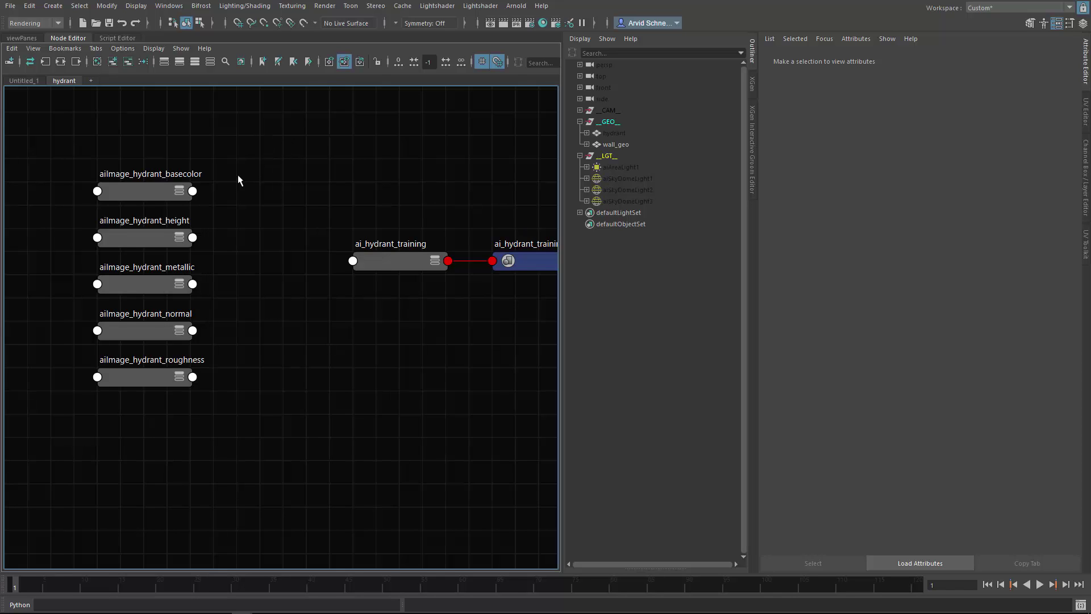
{"action": "middle_click_drag", "start_coordinate": [159, 184], "coordinate": [201, 183], "text": "alt"}
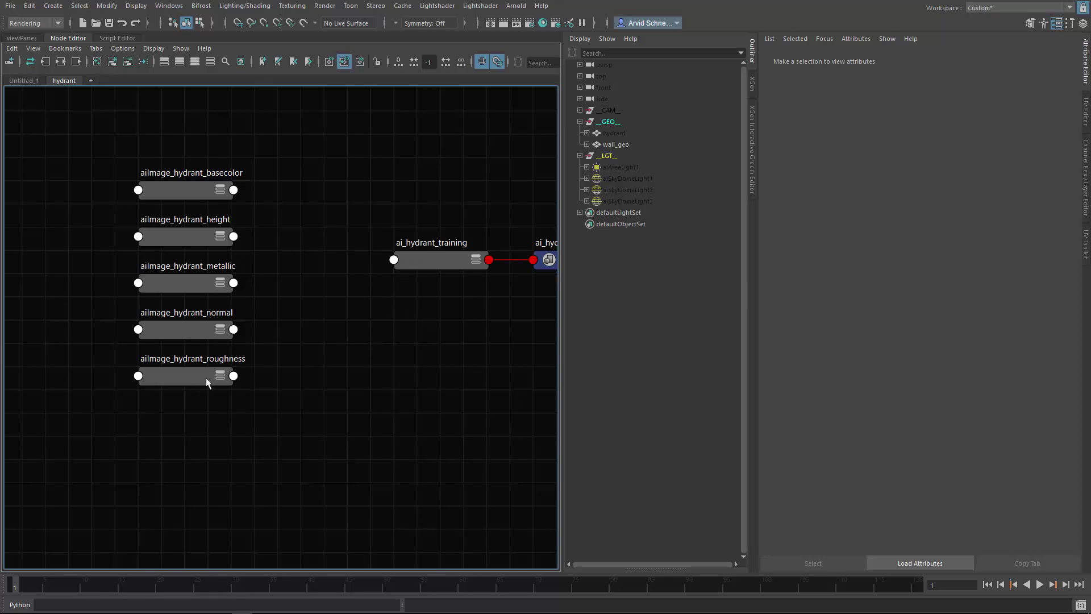
{"action": "middle_click_drag", "start_coordinate": [439, 207], "coordinate": [412, 174], "text": "alt"}
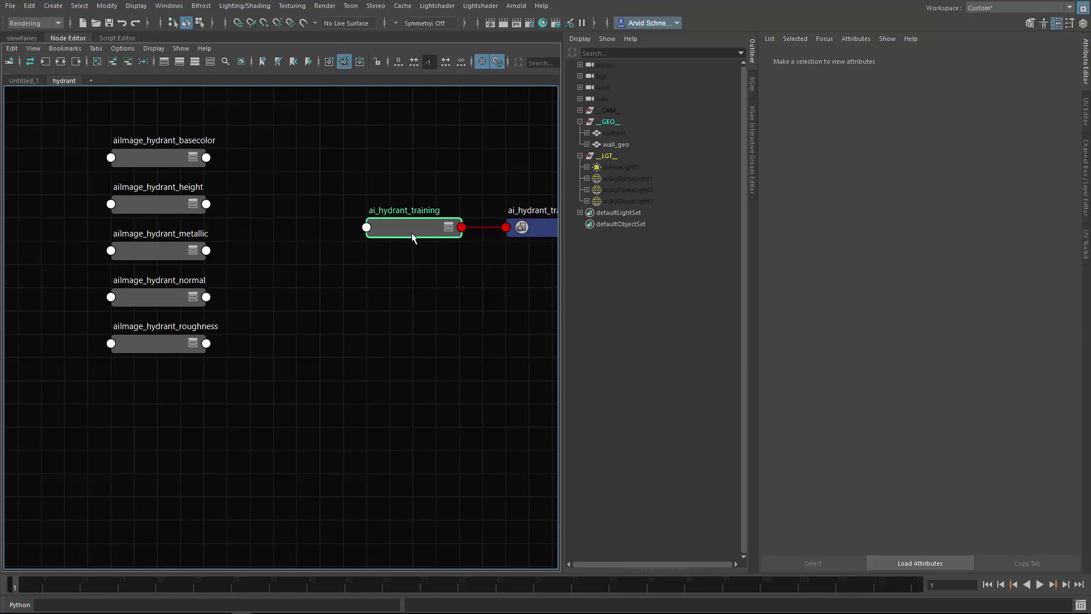
- Expand the ai_hydrant_training node to display its attributes, then reposition it and its shading group
{"action": "key", "text": "3"}
{"action": "left_click", "coordinate": [403, 196]}
{"action": "left_click_drag", "start_coordinate": [407, 220], "coordinate": [402, 197]}
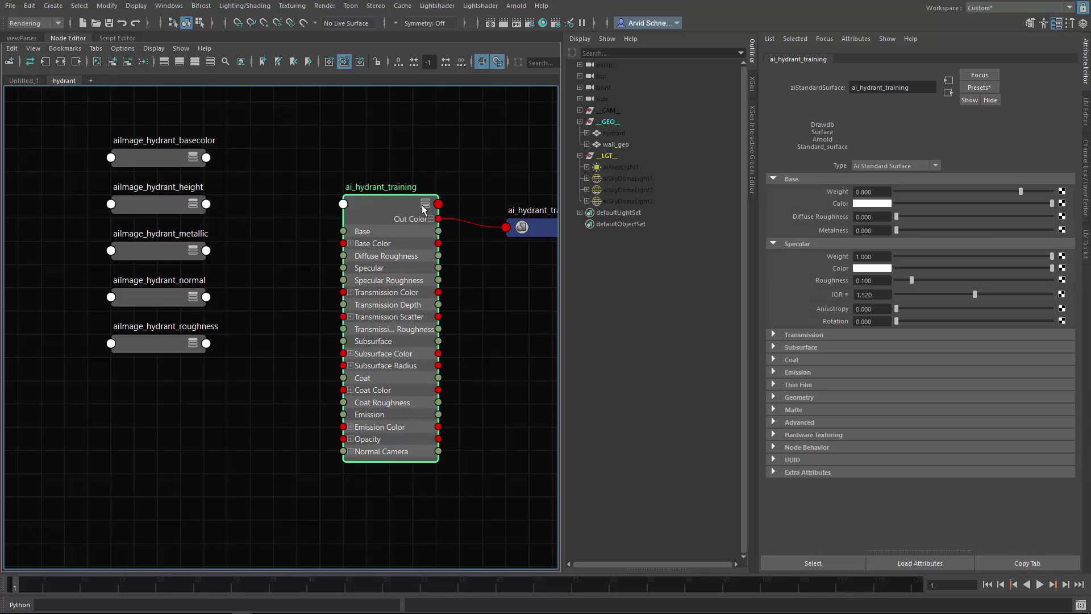
{"action": "left_click", "coordinate": [514, 226]}
{"action": "middle_click_drag", "start_coordinate": [425, 182], "coordinate": [351, 184], "text": "alt"}
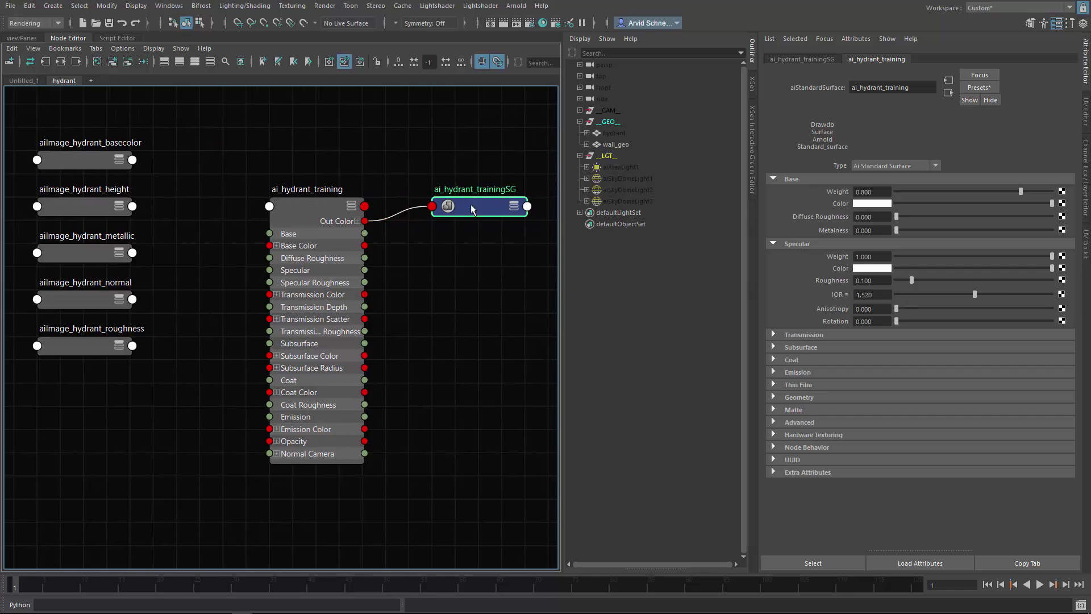
{"action": "left_click_drag", "start_coordinate": [472, 209], "coordinate": [471, 112]}
{"action": "middle_click_drag", "start_coordinate": [307, 206], "coordinate": [422, 202], "text": "alt"}
{"action": "middle_click_drag", "start_coordinate": [245, 169], "coordinate": [221, 183], "text": "alt"}
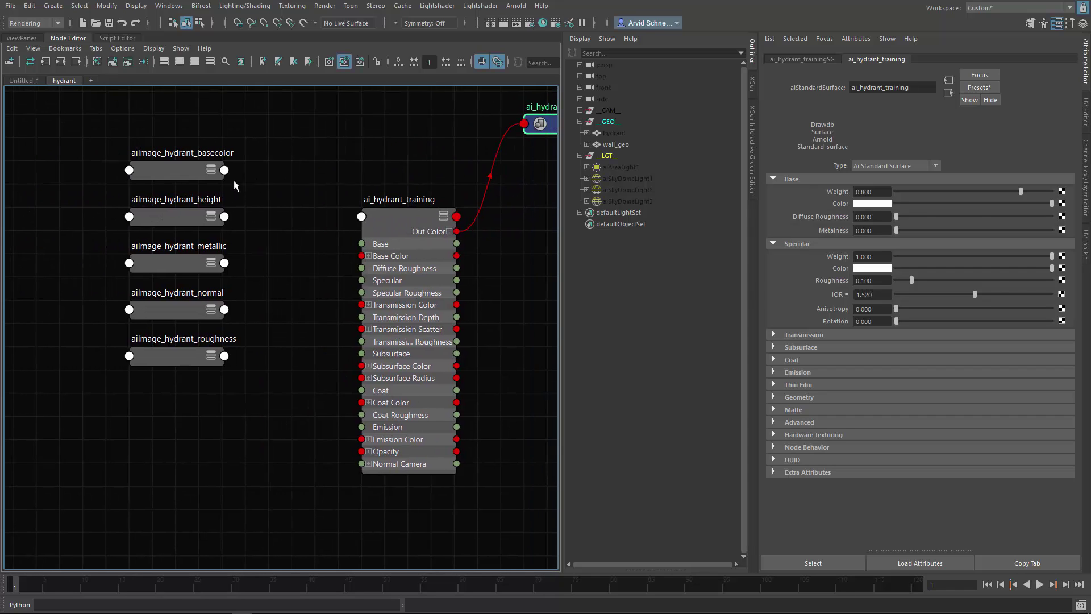
- Expand all five hydrant image nodes to display their input and output attributes
{"action": "left_click", "coordinate": [184, 174]}
{"action": "key", "text": "3"}
{"action": "left_click_drag", "start_coordinate": [183, 171], "coordinate": [202, 117]}
{"action": "key", "text": "1"}
{"action": "key", "text": "3"}
{"action": "key", "text": "1"}
{"action": "key", "text": "2"}
{"action": "key", "text": "3"}
{"action": "key", "text": "4"}
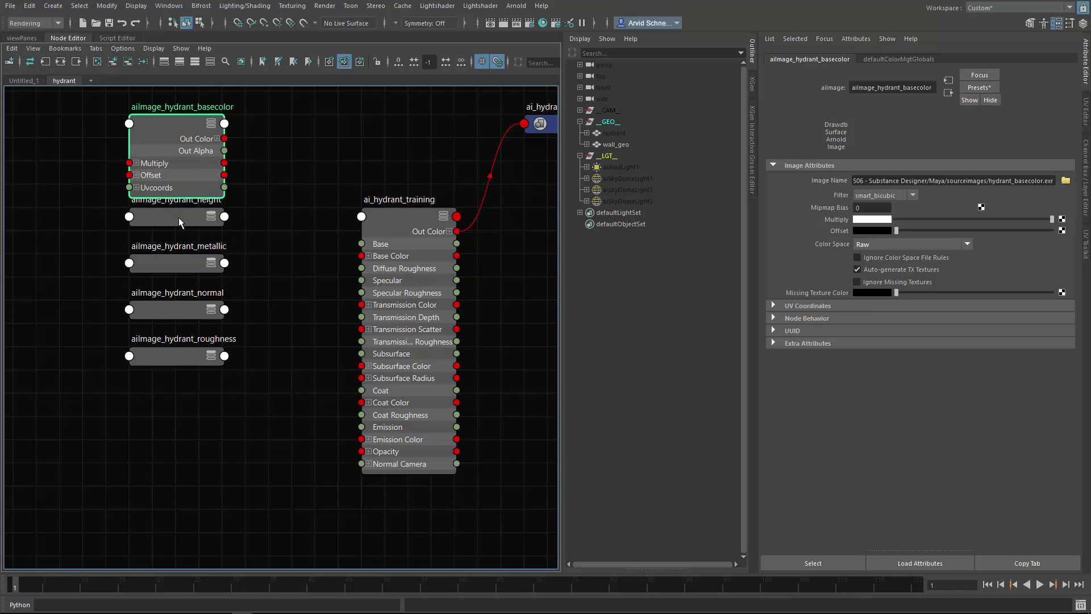
{"action": "left_click_drag", "start_coordinate": [178, 215], "coordinate": [155, 220]}
{"action": "left_click_drag", "start_coordinate": [267, 149], "coordinate": [108, 436]}
{"action": "key", "text": "4"}
{"action": "left_click", "coordinate": [307, 219]}
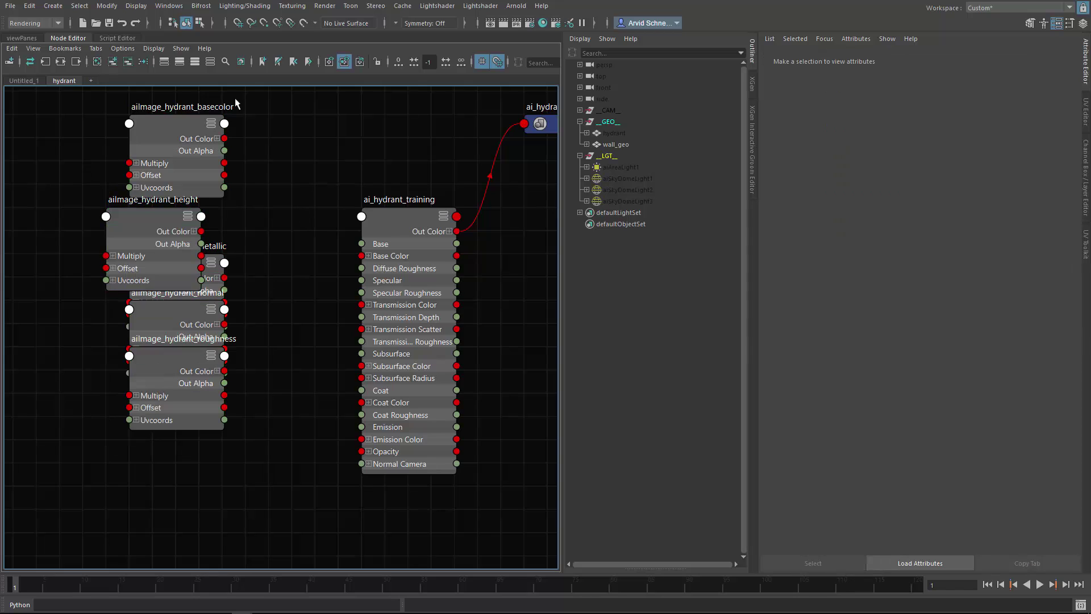
- Rearrange the graph so the expanded image nodes are spaced apart without overlapping
{"action": "left_click", "coordinate": [145, 65]}
{"action": "left_click_drag", "start_coordinate": [357, 96], "coordinate": [233, 122]}
{"action": "mouse_move", "coordinate": [233, 115]}
{"action": "left_mouse_down"}
{"action": "mouse_move", "coordinate": [355, 225]}
{"action": "mouse_move", "coordinate": [455, 356]}
{"action": "mouse_move", "coordinate": [455, 343]}
{"action": "left_mouse_up"}
{"action": "middle_click_drag", "start_coordinate": [384, 336], "coordinate": [328, 248], "text": "alt"}
{"action": "right_click_drag", "start_coordinate": [329, 248], "coordinate": [427, 202], "text": "alt"}
{"action": "left_click", "coordinate": [427, 205]}
- Connect the basecolor image's Out Color to the shader's Base Color and the roughness image's Out Color R to Specular Roughness
{"action": "middle_click_drag", "start_coordinate": [353, 316], "coordinate": [264, 159], "text": "alt"}
{"action": "left_click_drag", "start_coordinate": [273, 347], "coordinate": [383, 205]}
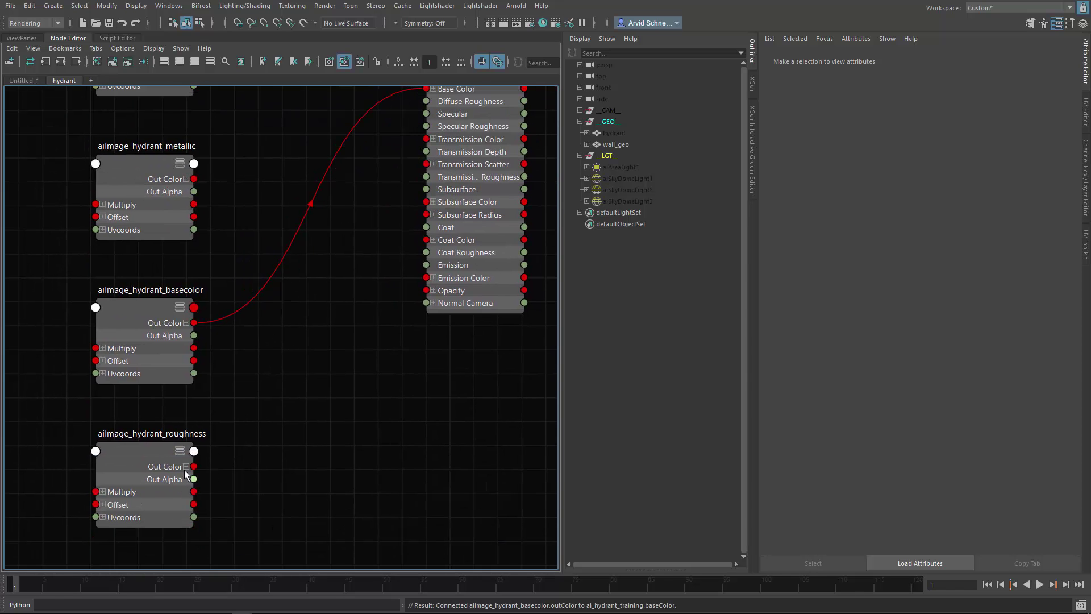
{"action": "left_click", "coordinate": [186, 466]}
{"action": "left_click_drag", "start_coordinate": [193, 479], "coordinate": [375, 215]}
- Add the Metalness attribute to the attributes displayed on the ai_hydrant_training node
{"action": "middle_click_drag", "start_coordinate": [210, 243], "coordinate": [214, 309]}
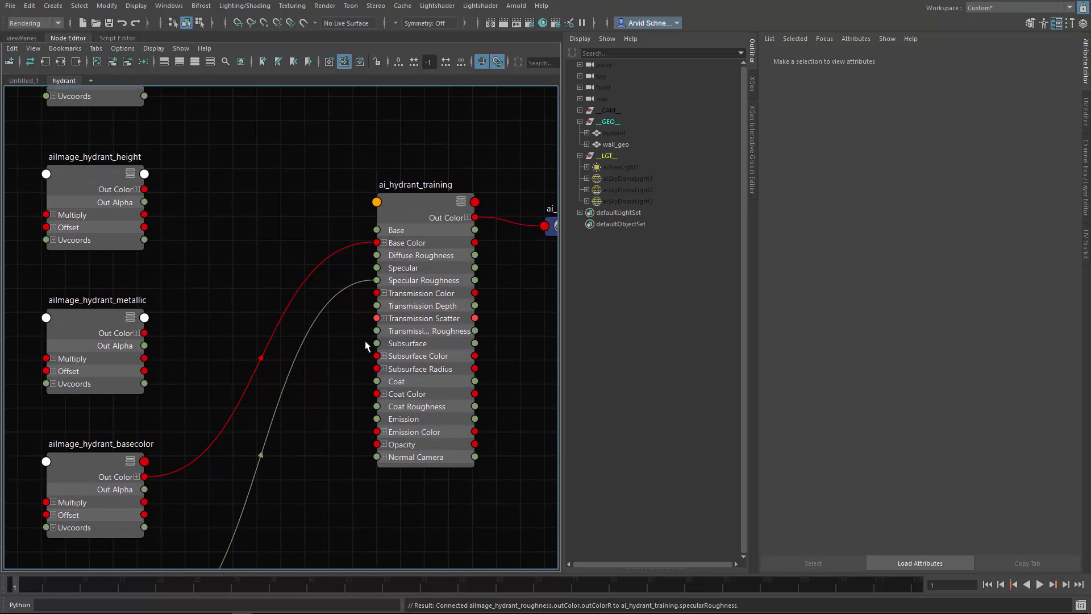
{"action": "left_click", "coordinate": [431, 210]}
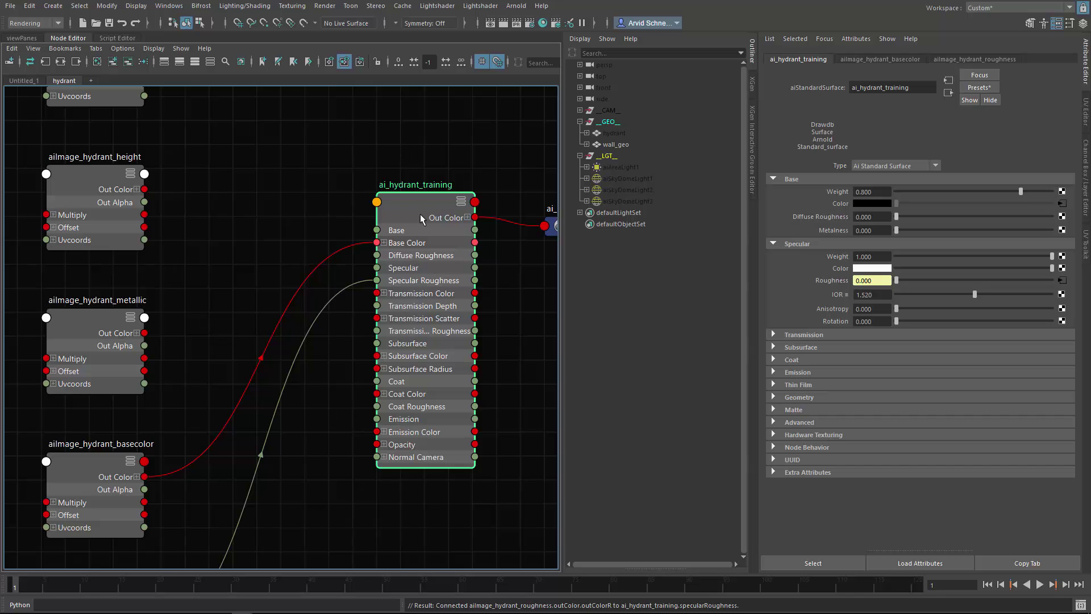
{"action": "right_click", "coordinate": [410, 201]}
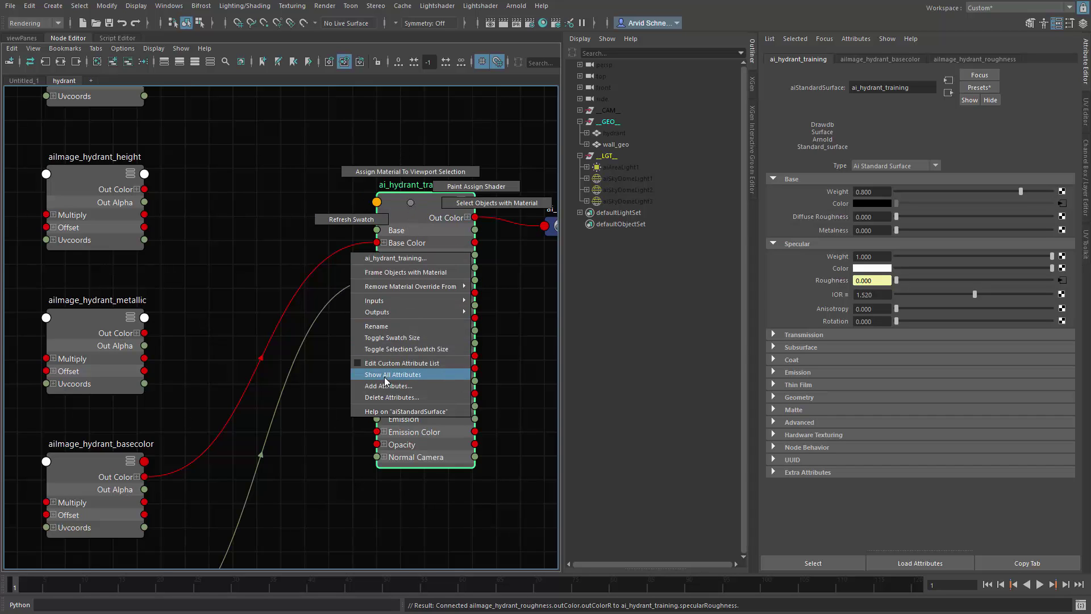
{"action": "middle_click_drag", "start_coordinate": [323, 485], "coordinate": [353, 307]}
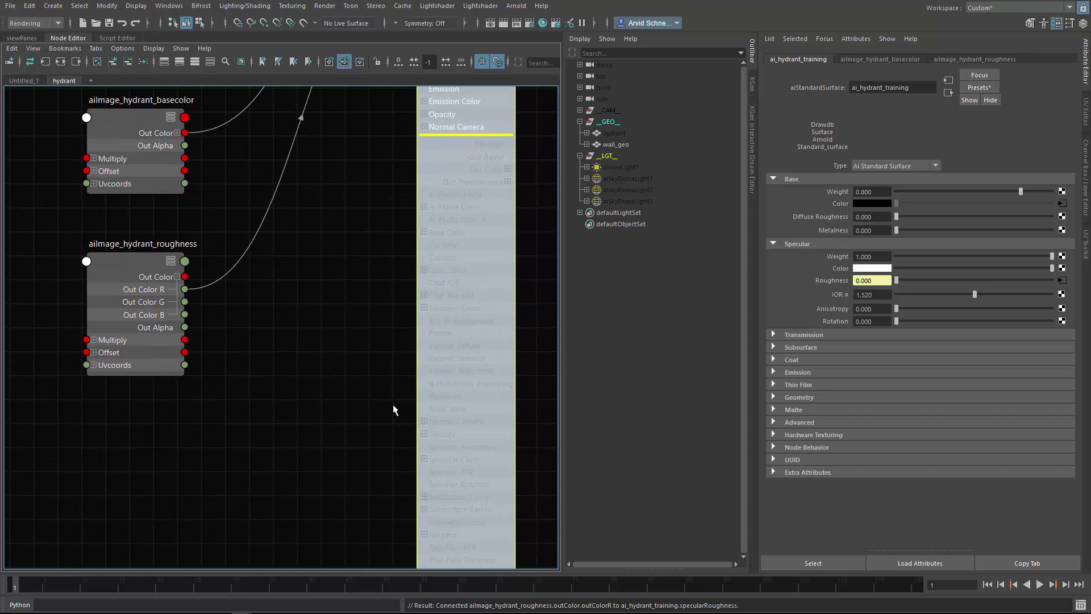
{"action": "middle_click_drag", "start_coordinate": [391, 409], "coordinate": [377, 390]}
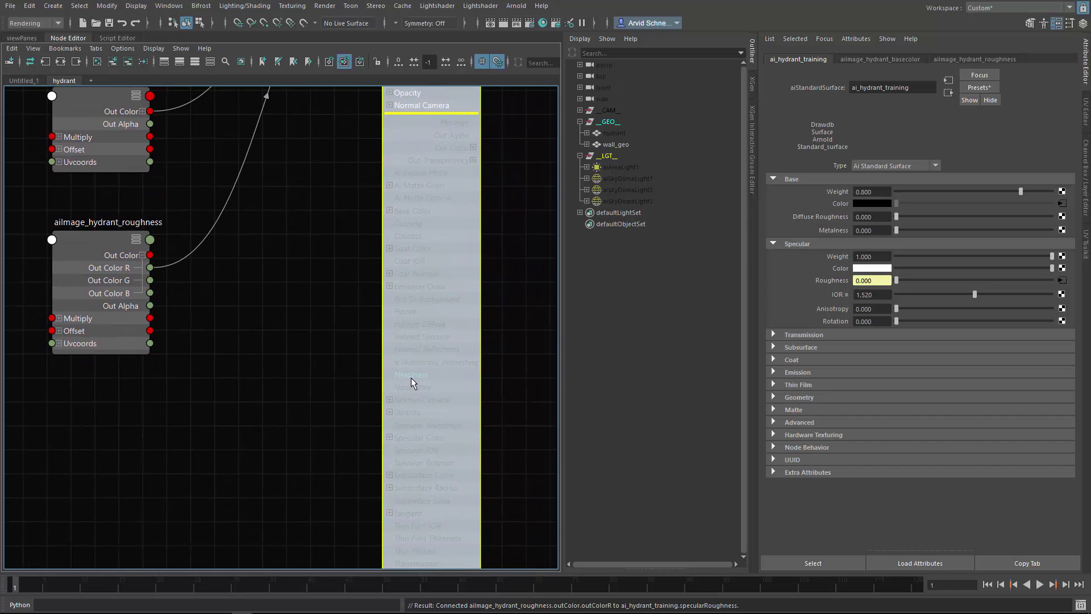
{"action": "left_click", "coordinate": [399, 372]}
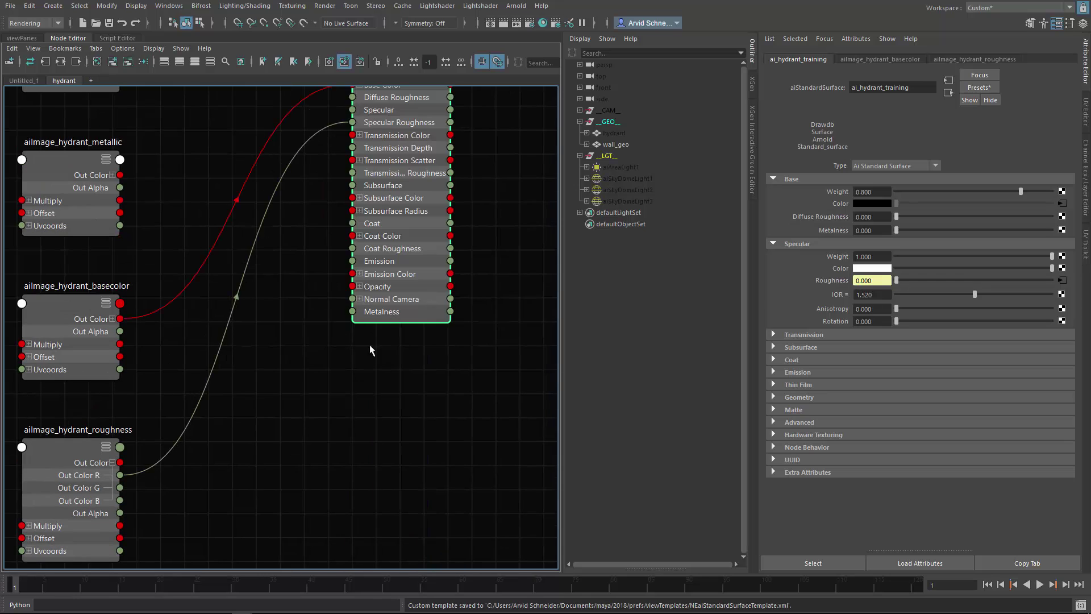
{"action": "middle_click_drag", "start_coordinate": [298, 354], "coordinate": [350, 499], "text": "alt"}
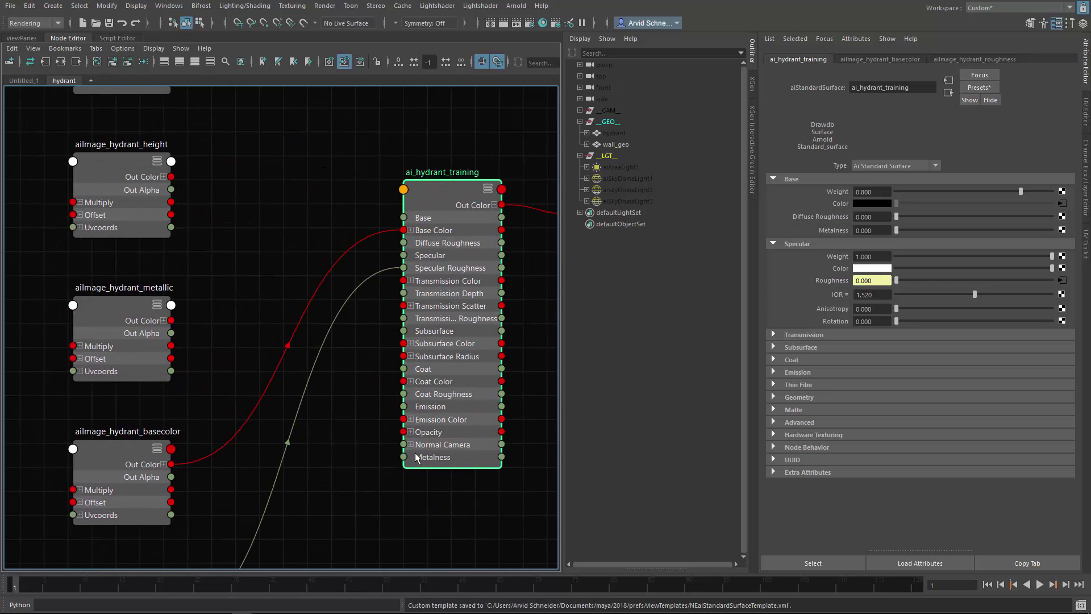
- Connect the metallic image's Out Color R to the shader's Metalness and move the basecolor image node clear of the expanded metallic node
{"action": "middle_click_drag", "start_coordinate": [358, 449], "coordinate": [357, 377], "text": "alt"}
{"action": "middle_click_drag", "start_coordinate": [240, 270], "coordinate": [249, 306], "text": "alt"}
{"action": "left_click", "coordinate": [172, 284]}
{"action": "left_click_drag", "start_coordinate": [179, 297], "coordinate": [412, 421]}
{"action": "left_click", "coordinate": [237, 249]}
{"action": "middle_click_drag", "start_coordinate": [272, 277], "coordinate": [256, 296]}
{"action": "middle_click_drag", "start_coordinate": [209, 394], "coordinate": [234, 213], "text": "alt"}
{"action": "middle_click_drag", "start_coordinate": [230, 274], "coordinate": [225, 437], "text": "alt"}
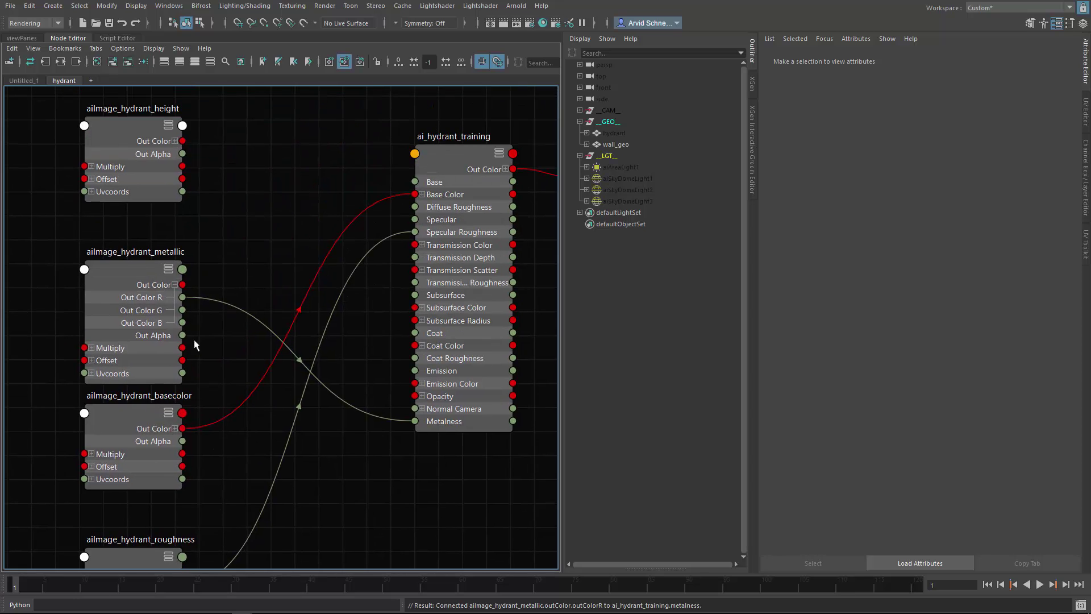
{"action": "left_click_drag", "start_coordinate": [142, 430], "coordinate": [138, 458]}
- Add an aiNormalMap node between the normal image and the shader, and expand it to display its attributes
{"action": "middle_click_drag", "start_coordinate": [213, 354], "coordinate": [230, 214], "text": "alt"}
{"action": "middle_click_drag", "start_coordinate": [205, 128], "coordinate": [195, 396], "text": "alt"}
{"action": "left_click", "coordinate": [284, 288]}
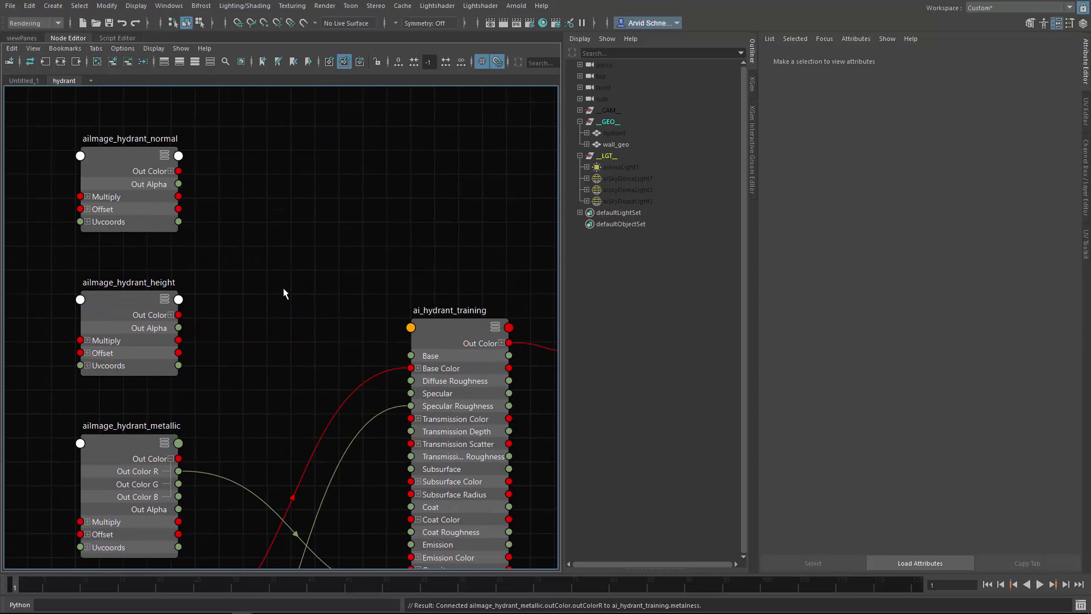
{"action": "key", "text": "Tab"}
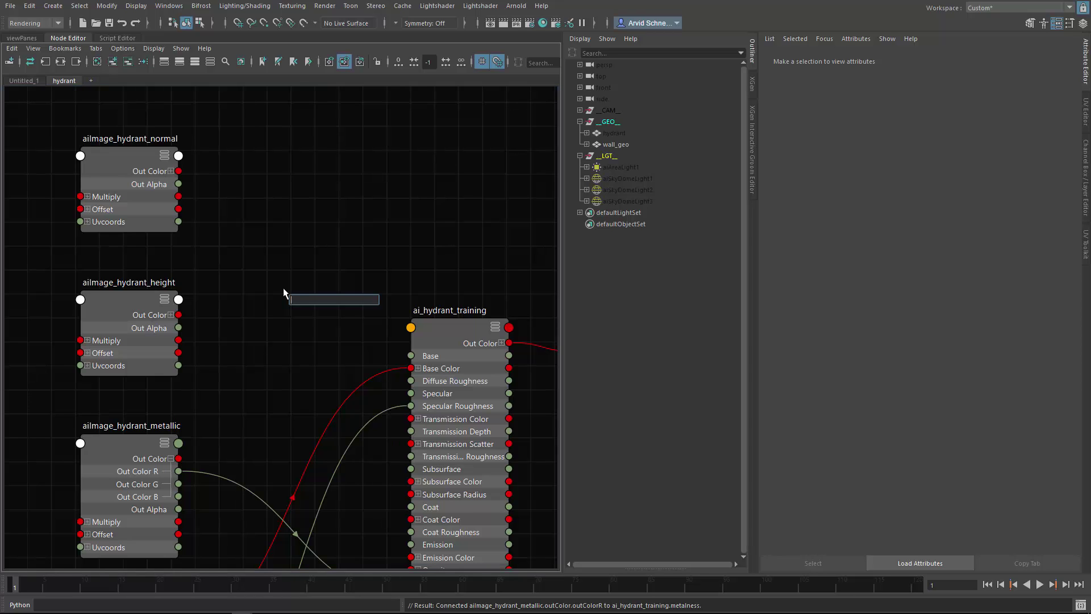
{"action": "type", "text": "ainorm"}
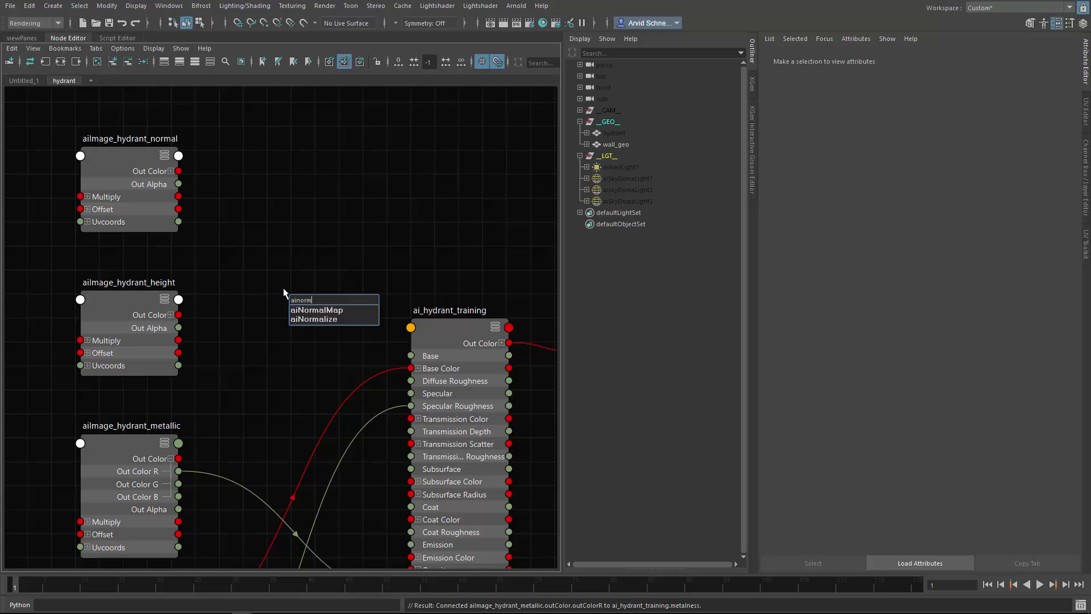
{"action": "key", "text": "Return"}
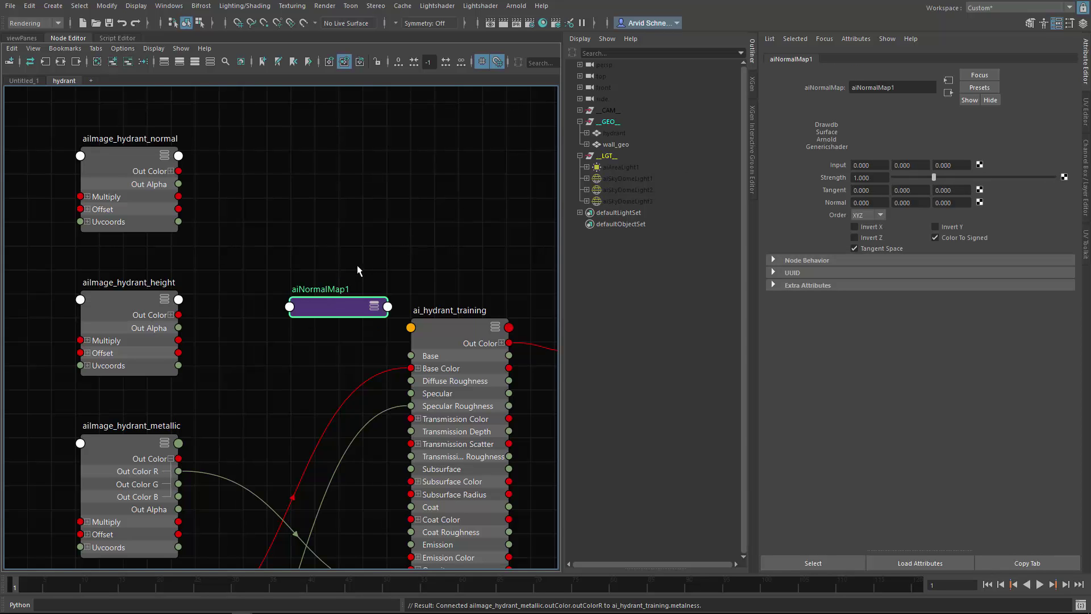
{"action": "left_click_drag", "start_coordinate": [336, 300], "coordinate": [314, 225]}
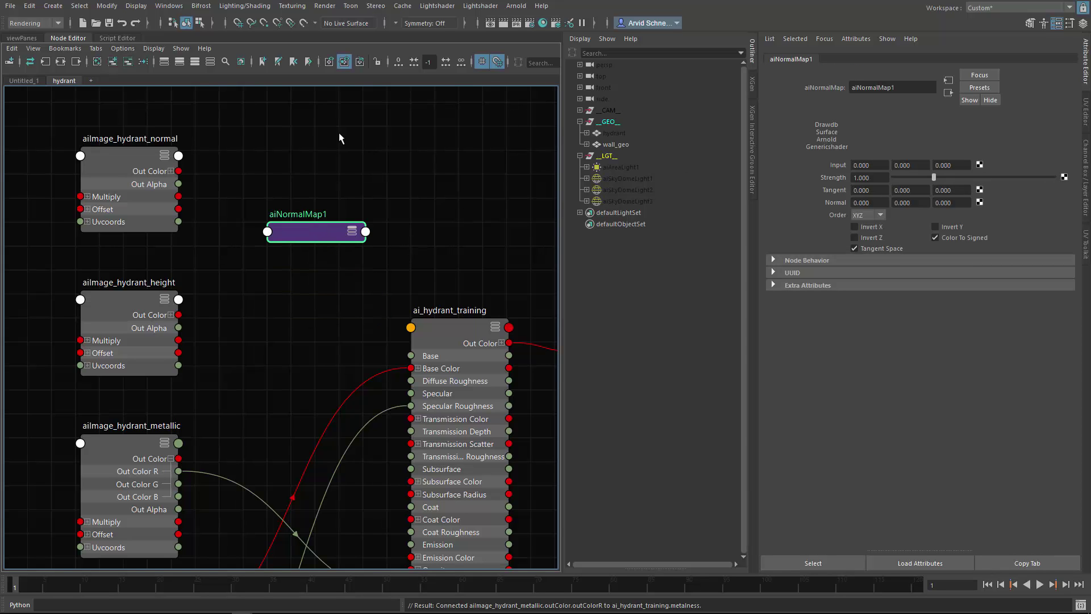
{"action": "key", "text": "2"}
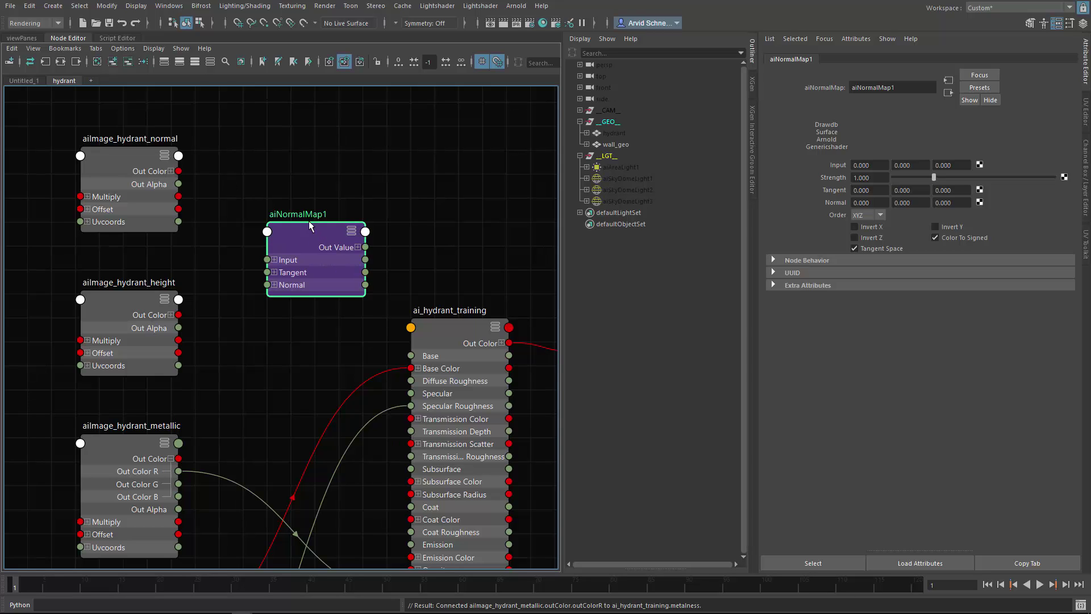
- Connect the normal image's Out Color to the aiNormalMap Input and its Out Value to the shader's Normal Camera
{"action": "left_click", "coordinate": [171, 171]}
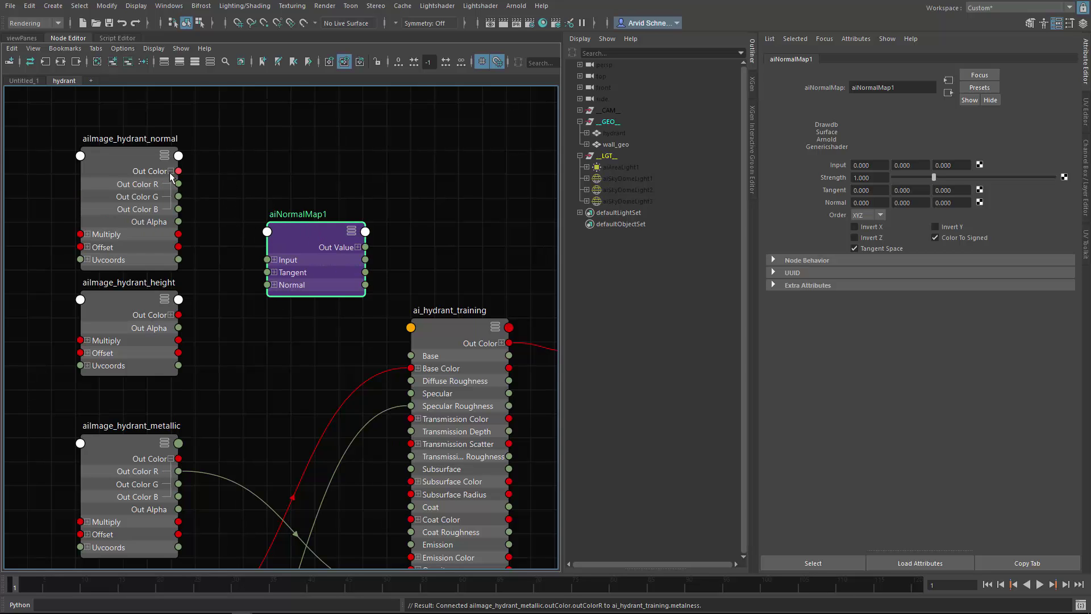
{"action": "left_click", "coordinate": [170, 171]}
{"action": "left_click_drag", "start_coordinate": [179, 171], "coordinate": [326, 262]}
{"action": "middle_click_drag", "start_coordinate": [327, 262], "coordinate": [269, 170]}
{"action": "left_click_drag", "start_coordinate": [308, 154], "coordinate": [354, 490]}
{"action": "middle_click_drag", "start_coordinate": [202, 312], "coordinate": [281, 302], "text": "alt"}
{"action": "left_click", "coordinate": [159, 209]}
{"action": "middle_click_drag", "start_coordinate": [308, 138], "coordinate": [299, 247]}
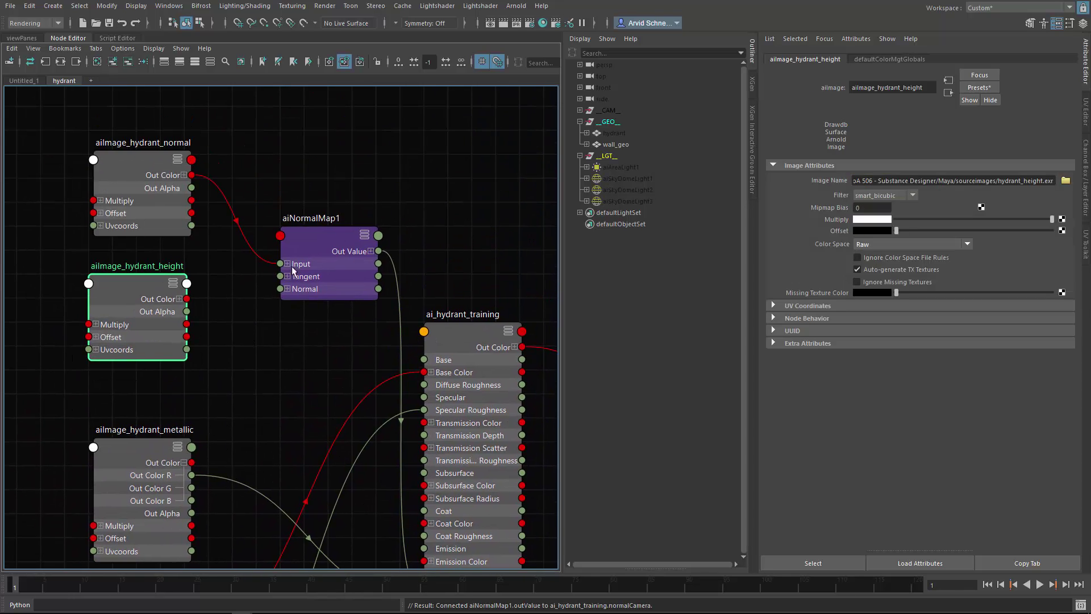
- Add a displacement shader node, move ai_hydrant_training lower in the graph, and delete the extra shading group created with the displacement node
{"action": "left_click", "coordinate": [304, 344]}
{"action": "key", "text": "Tab"}
{"action": "type", "text": "dis"}
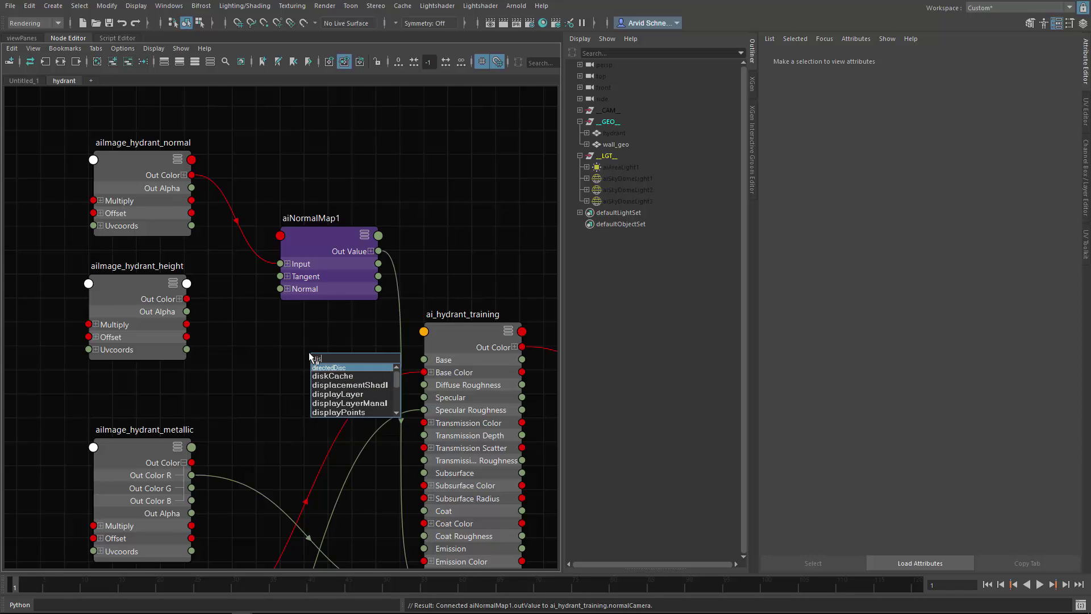
{"action": "type", "text": "p"}
{"action": "key", "text": "Return"}
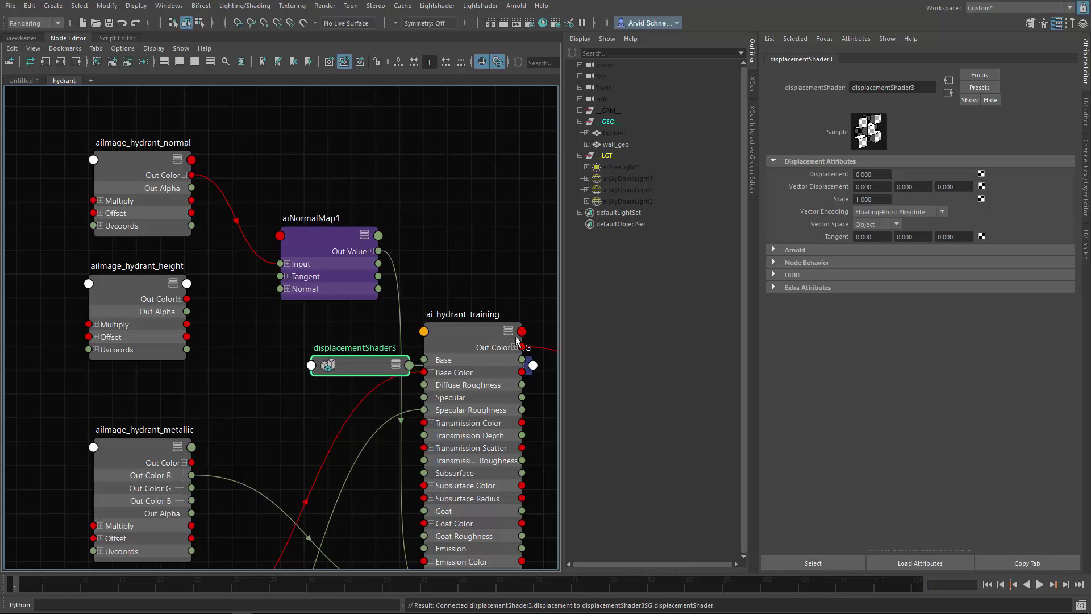
{"action": "left_click", "coordinate": [531, 353]}
{"action": "left_click", "coordinate": [488, 267]}
{"action": "left_click_drag", "start_coordinate": [478, 428], "coordinate": [457, 523]}
{"action": "left_click_drag", "start_coordinate": [499, 366], "coordinate": [481, 315]}
{"action": "key", "text": "Delete"}
- Place the displacement shader above the normal map node, expand it, and connect the height image's Out Color R to Displacement
{"action": "left_click_drag", "start_coordinate": [385, 364], "coordinate": [453, 143]}
{"action": "left_click", "coordinate": [390, 163]}
{"action": "left_click", "coordinate": [459, 140]}
{"action": "left_click", "coordinate": [183, 295]}
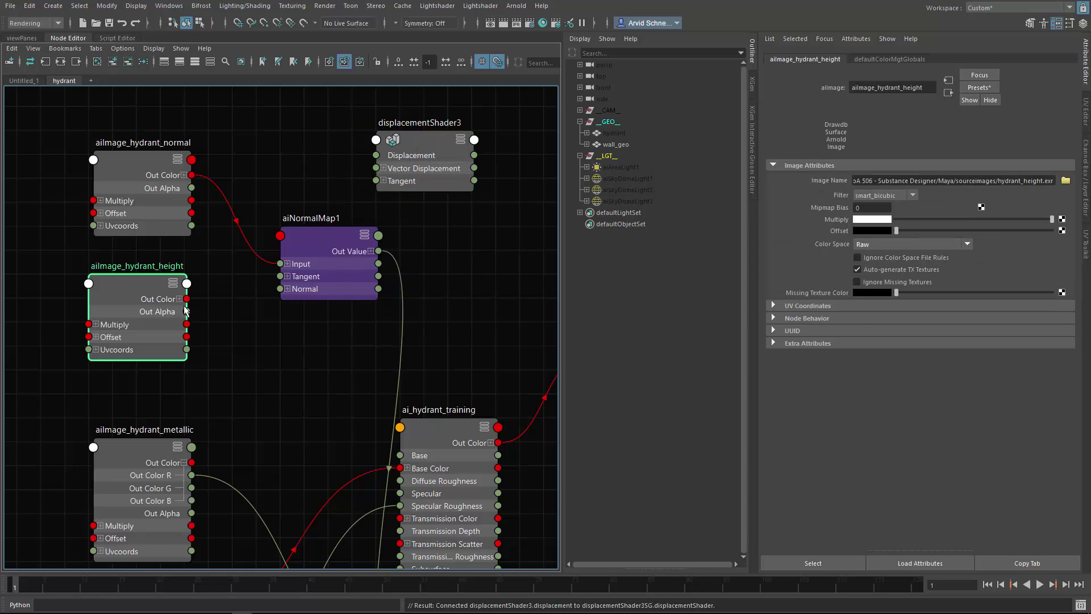
{"action": "left_click", "coordinate": [179, 299]}
{"action": "left_click_drag", "start_coordinate": [186, 311], "coordinate": [376, 155]}
- Reposition and expand ai_hydrant_trainingSG, then connect the displacement shader's Displacement output to its Displacement Shader input
{"action": "middle_click_drag", "start_coordinate": [555, 250], "coordinate": [370, 262]}
{"action": "left_click_drag", "start_coordinate": [435, 359], "coordinate": [462, 267]}
{"action": "key", "text": "2"}
{"action": "left_click_drag", "start_coordinate": [280, 163], "coordinate": [421, 308]}
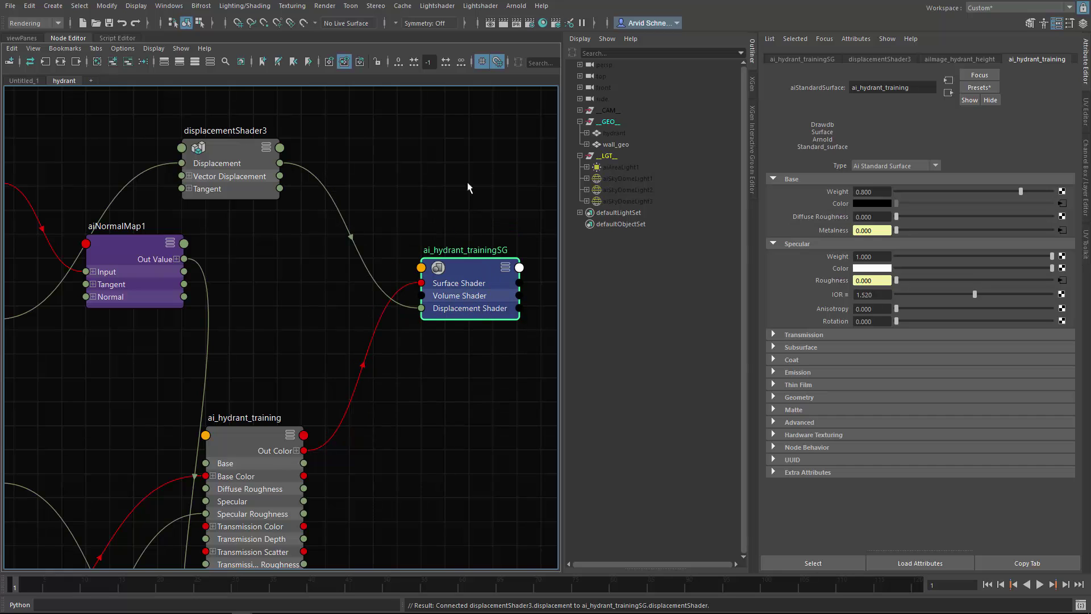
{"action": "left_click", "coordinate": [420, 212]}
- Assign the ai_hydrant_training material to the hydrant mesh and unhide the hydrant
{"action": "left_click", "coordinate": [615, 133]}
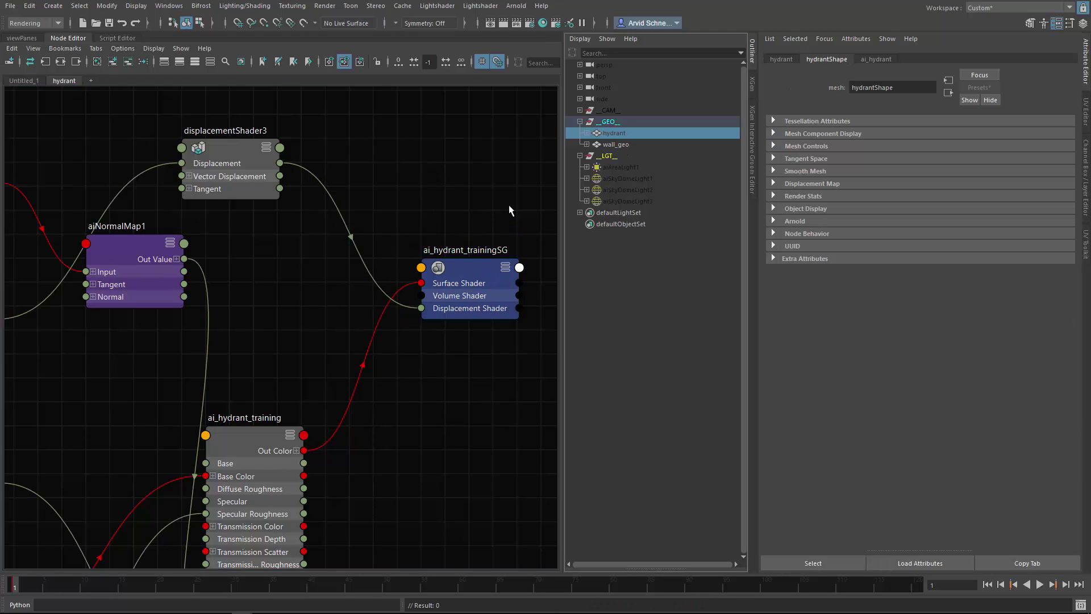
{"action": "right_click_drag", "start_coordinate": [247, 390], "coordinate": [248, 361]}
{"action": "left_click", "coordinate": [629, 156]}
{"action": "left_click", "coordinate": [633, 134]}
{"action": "key", "text": "shift+h"}
{"action": "left_click", "coordinate": [624, 143]}
{"action": "left_click", "coordinate": [681, 135]}
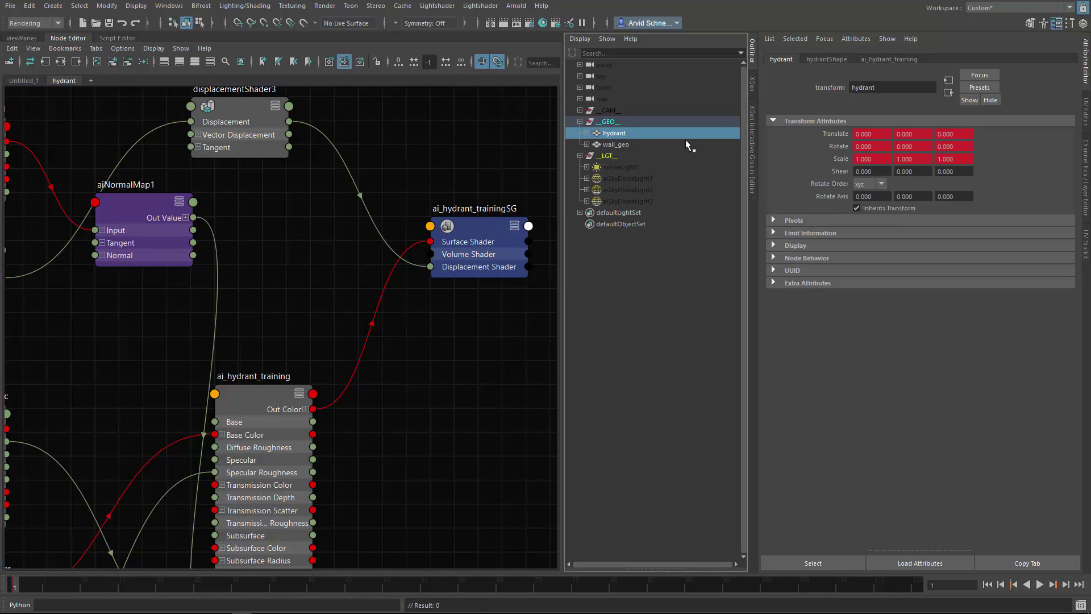
- Break the connections on all of the hydrant's translate, rotate, scale and visibility channels, and save the scene
{"action": "left_click", "coordinate": [1083, 199]}
{"action": "left_click_drag", "start_coordinate": [1014, 74], "coordinate": [1017, 151]}
{"action": "right_click", "coordinate": [1017, 149]}
{"action": "left_click", "coordinate": [993, 354]}
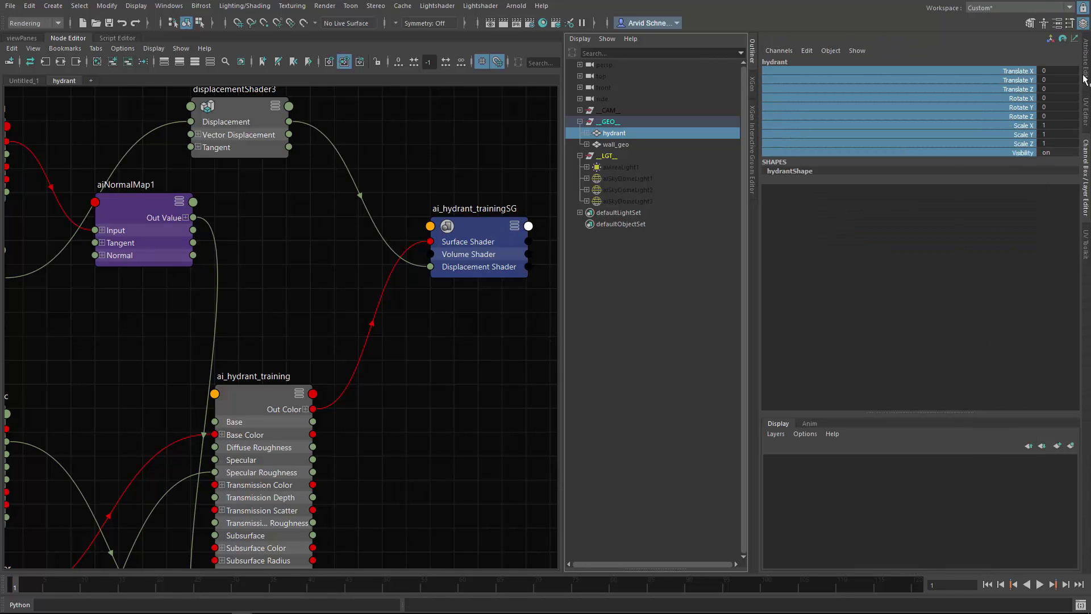
{"action": "left_click", "coordinate": [1085, 80]}
{"action": "key", "text": "ctrl+s"}
- Rearrange the displacement, normal map, shader and shading group nodes into a more evenly spaced layout
{"action": "key", "text": "a"}
{"action": "right_click_drag", "start_coordinate": [374, 226], "coordinate": [461, 158], "text": "alt"}
{"action": "left_click_drag", "start_coordinate": [437, 135], "coordinate": [436, 122]}
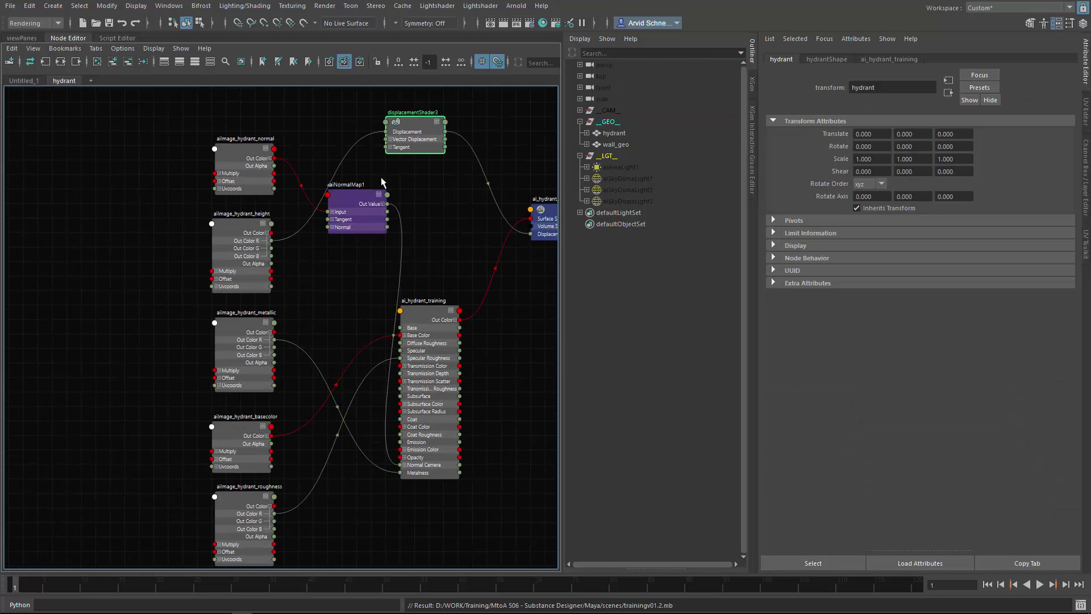
{"action": "left_click_drag", "start_coordinate": [369, 211], "coordinate": [411, 196], "text": "shift"}
{"action": "left_click", "coordinate": [471, 190]}
{"action": "left_click_drag", "start_coordinate": [469, 132], "coordinate": [410, 132]}
{"action": "middle_click_drag", "start_coordinate": [259, 322], "coordinate": [244, 203], "text": "alt"}
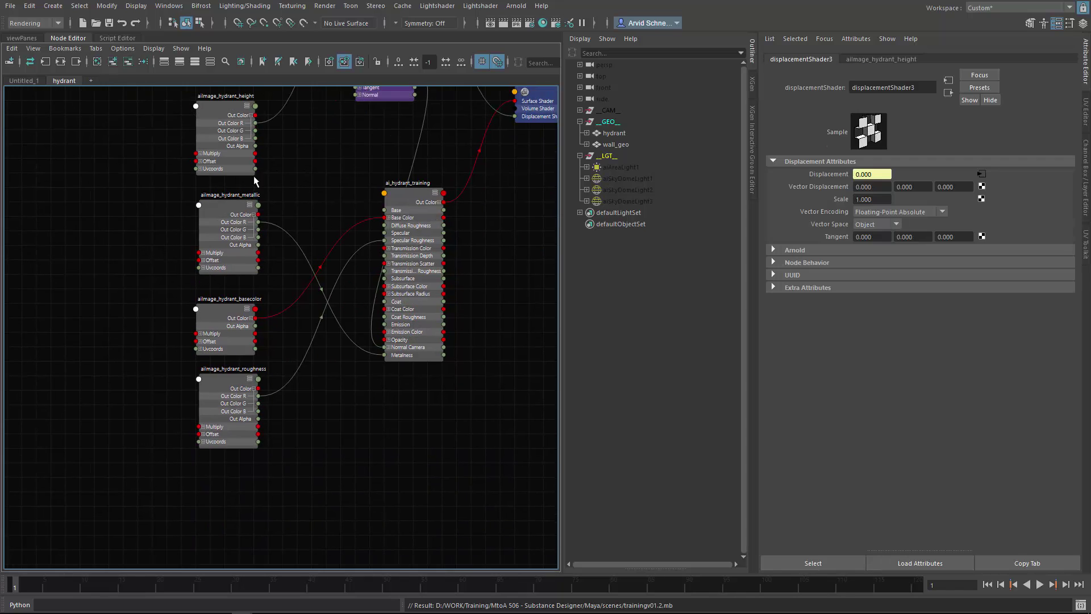
{"action": "middle_click_drag", "start_coordinate": [368, 241], "coordinate": [256, 379], "text": "alt"}
{"action": "left_click_drag", "start_coordinate": [421, 237], "coordinate": [479, 208]}
{"action": "left_click_drag", "start_coordinate": [301, 327], "coordinate": [417, 297]}
- Set the displacement shader's Scale to 0
{"action": "left_click", "coordinate": [304, 178]}
{"action": "left_click", "coordinate": [284, 135]}
{"action": "left_click", "coordinate": [872, 199]}
{"action": "type", "text": "0"}
{"action": "key", "text": "Return"}
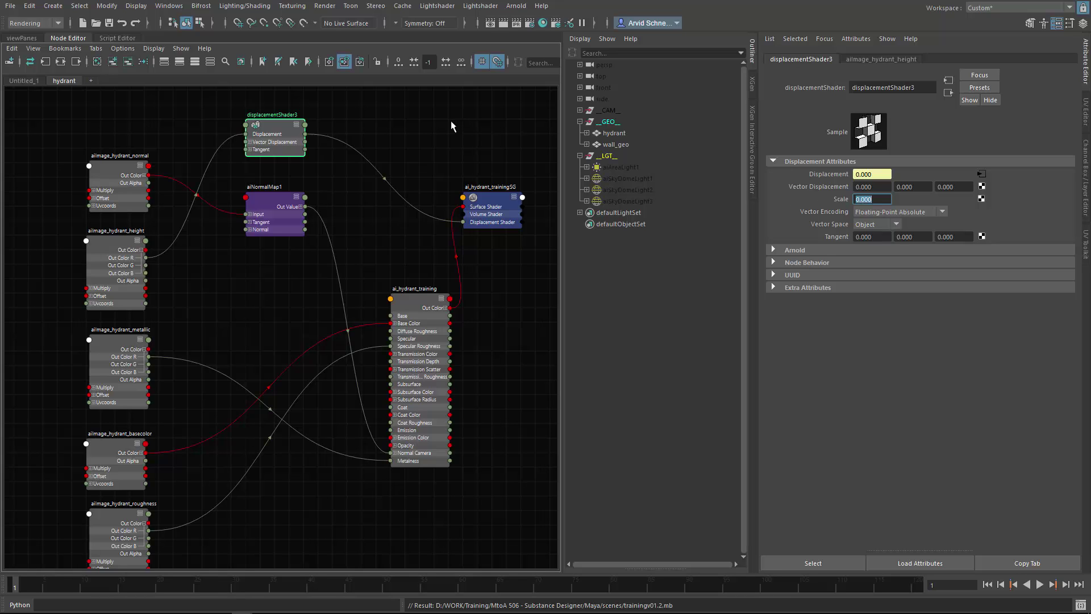
{"action": "left_click", "coordinate": [360, 212]}
- Move the aiNormalMap1 node slightly lower, farther from the displacement shader
{"action": "middle_click_drag", "start_coordinate": [326, 211], "coordinate": [383, 164], "text": "alt"}
{"action": "left_click_drag", "start_coordinate": [328, 159], "coordinate": [335, 172]}
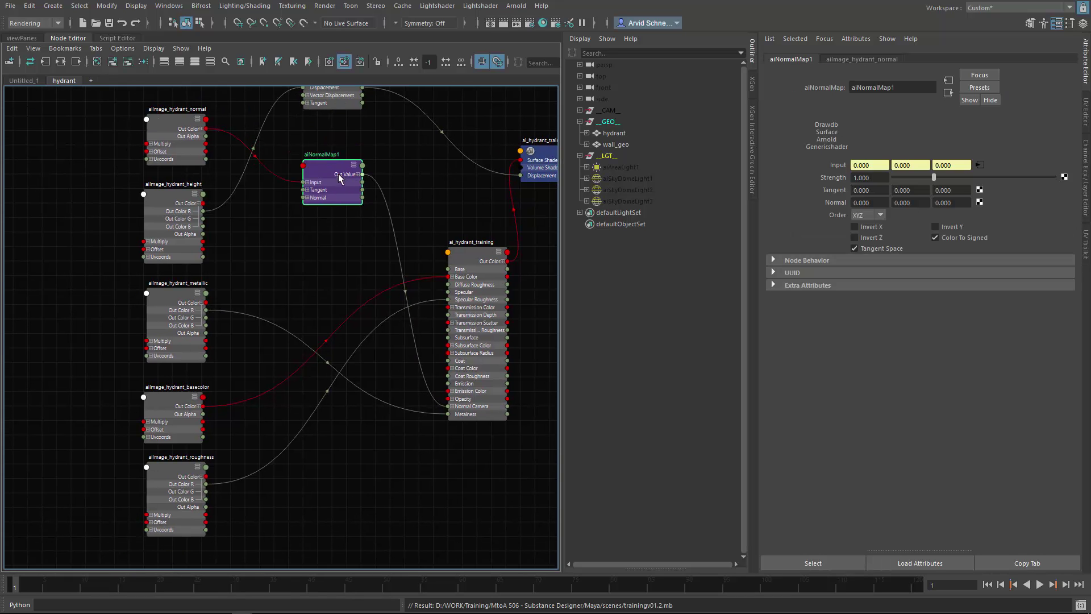
{"action": "left_click", "coordinate": [344, 247]}
{"action": "left_click", "coordinate": [516, 6]}
{"action": "left_click", "coordinate": [537, 38]}
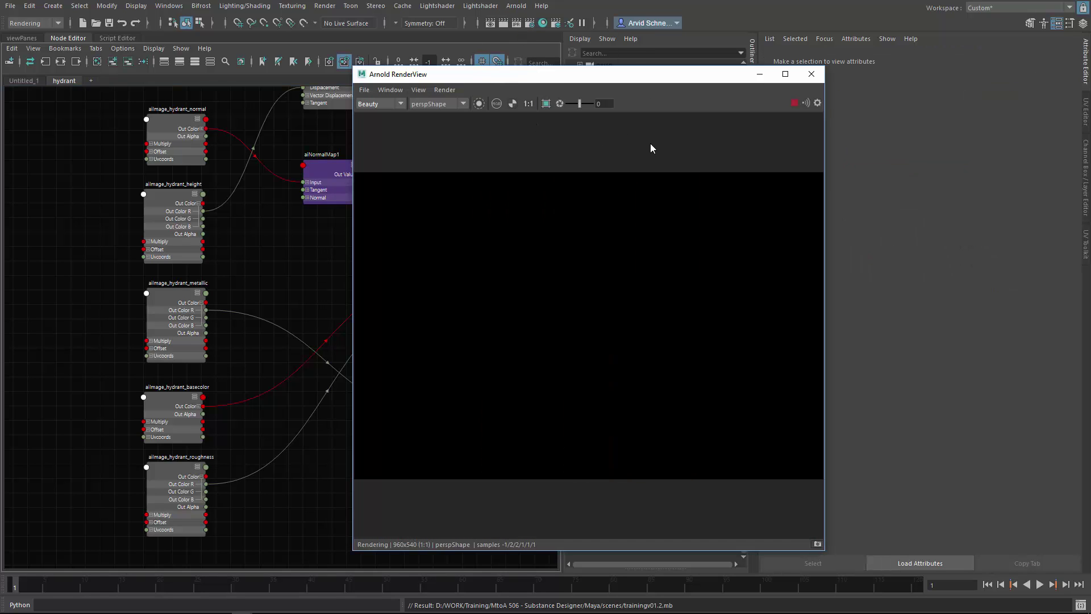
{"action": "left_click_drag", "start_coordinate": [642, 145], "coordinate": [391, 203], "text": "alt"}
{"action": "left_click", "coordinate": [561, 133]}
- Unhide aiSkyDomeLight2 and render the scene in the Arnold RenderView, keeping the render window clear of the viewport
{"action": "left_click", "coordinate": [625, 191]}
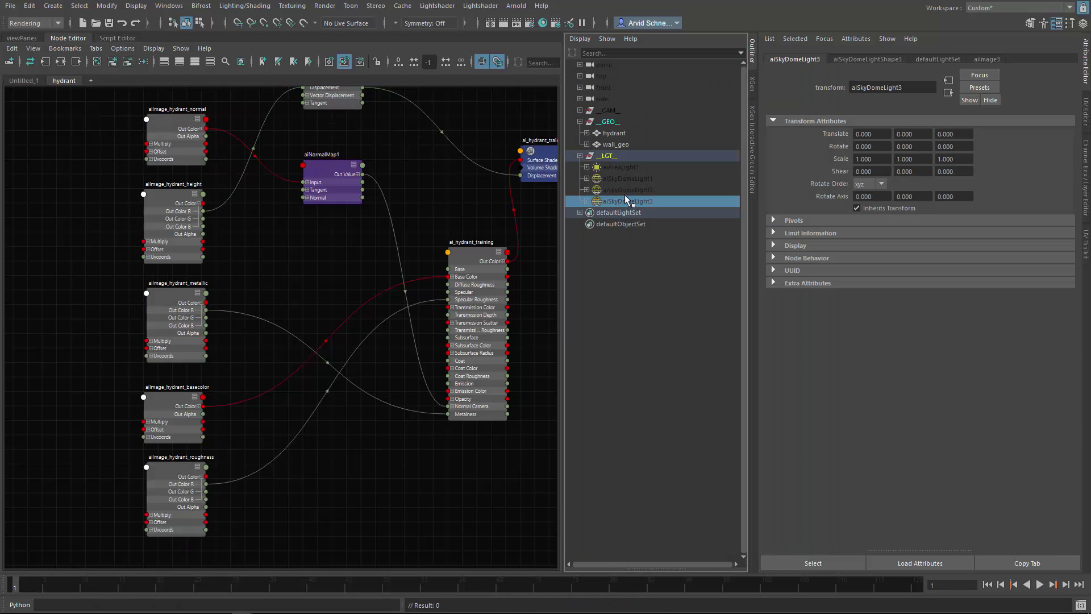
{"action": "key", "text": "shift+h"}
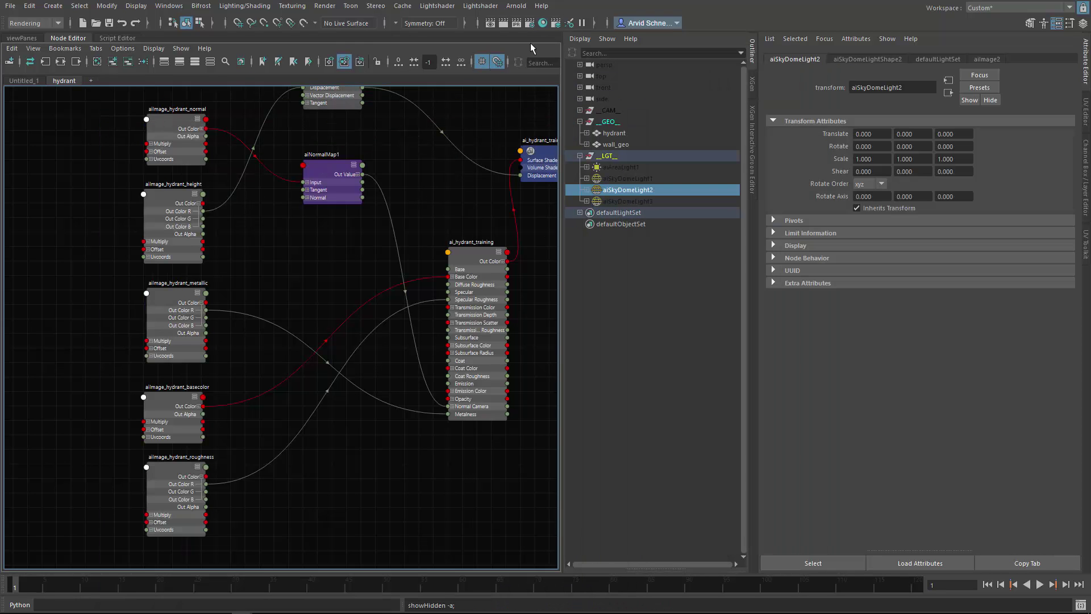
{"action": "left_click", "coordinate": [515, 6]}
{"action": "left_click", "coordinate": [524, 31]}
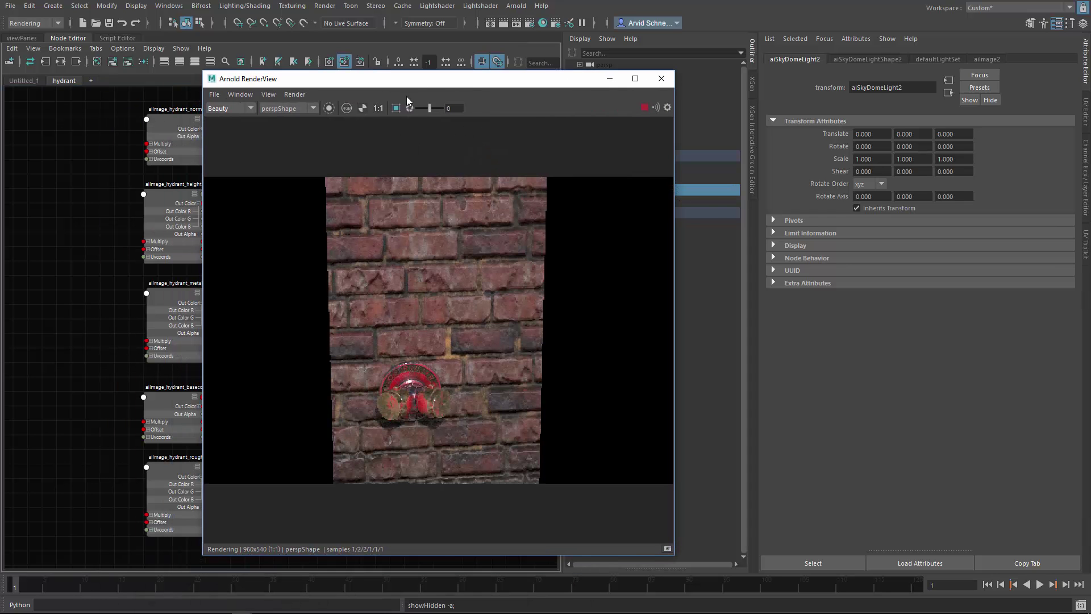
{"action": "left_click_drag", "start_coordinate": [418, 85], "coordinate": [565, 69]}
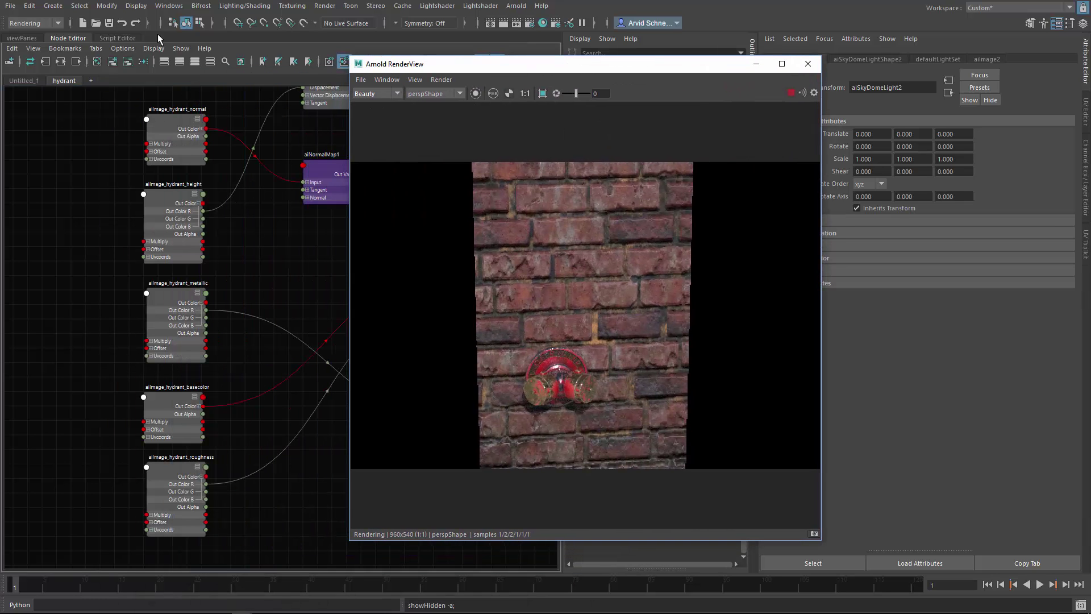
- Frame the hydrant close up from an angle in the perspective view and isolate it in the Arnold RenderView
{"action": "left_click", "coordinate": [30, 38]}
{"action": "left_click", "coordinate": [250, 389]}
{"action": "key", "text": "f"}
{"action": "left_click_drag", "start_coordinate": [250, 366], "coordinate": [225, 319], "text": "alt"}
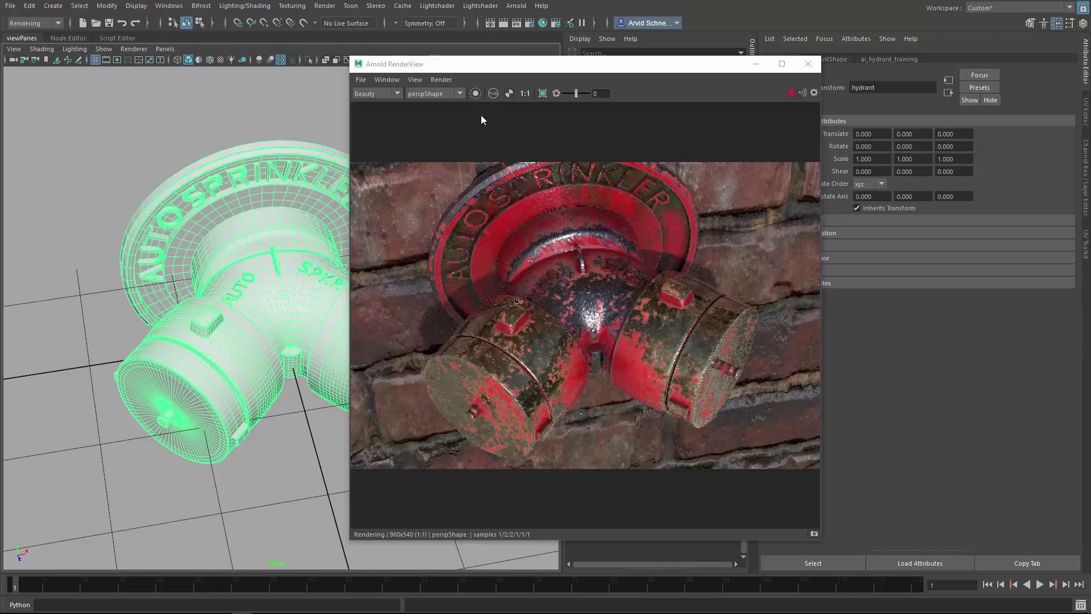
{"action": "left_click", "coordinate": [69, 38]}
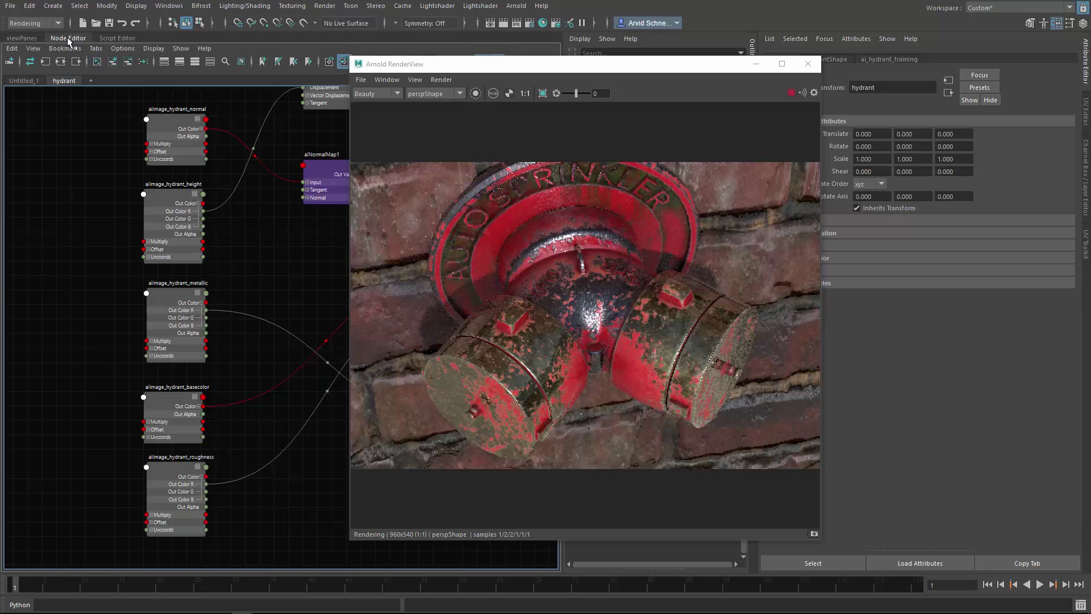
{"action": "left_click", "coordinate": [476, 96]}
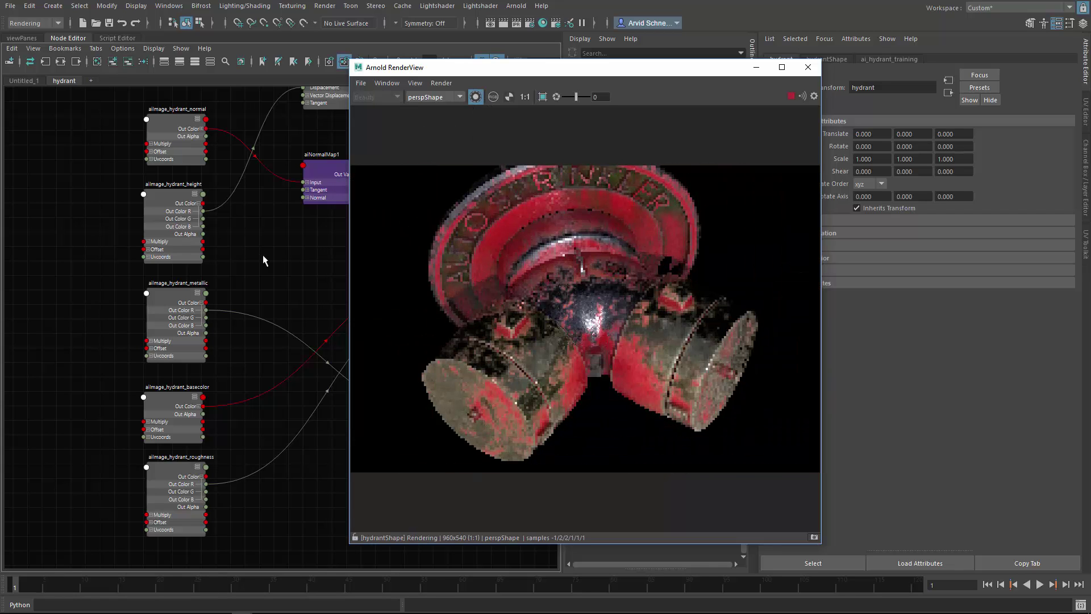
- Preview the aiImage_hydrant_normal texture isolated in the Arnold RenderView with the camera closer to the hydrant, and return to its shading network
{"action": "middle_click_drag", "start_coordinate": [271, 209], "coordinate": [234, 272], "text": "alt"}
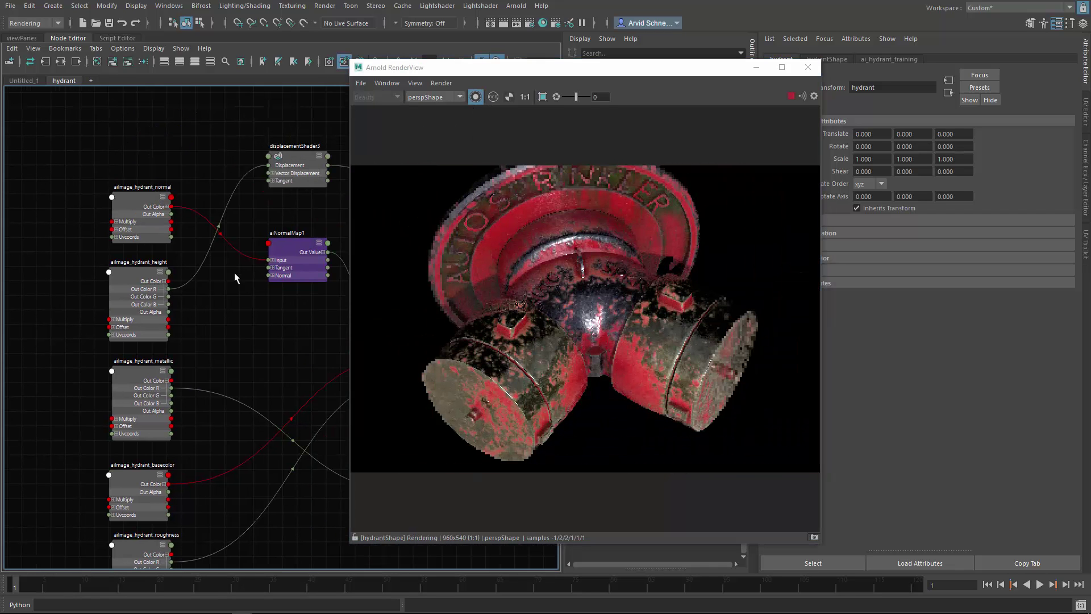
{"action": "left_click", "coordinate": [287, 243]}
{"action": "left_click", "coordinate": [143, 199]}
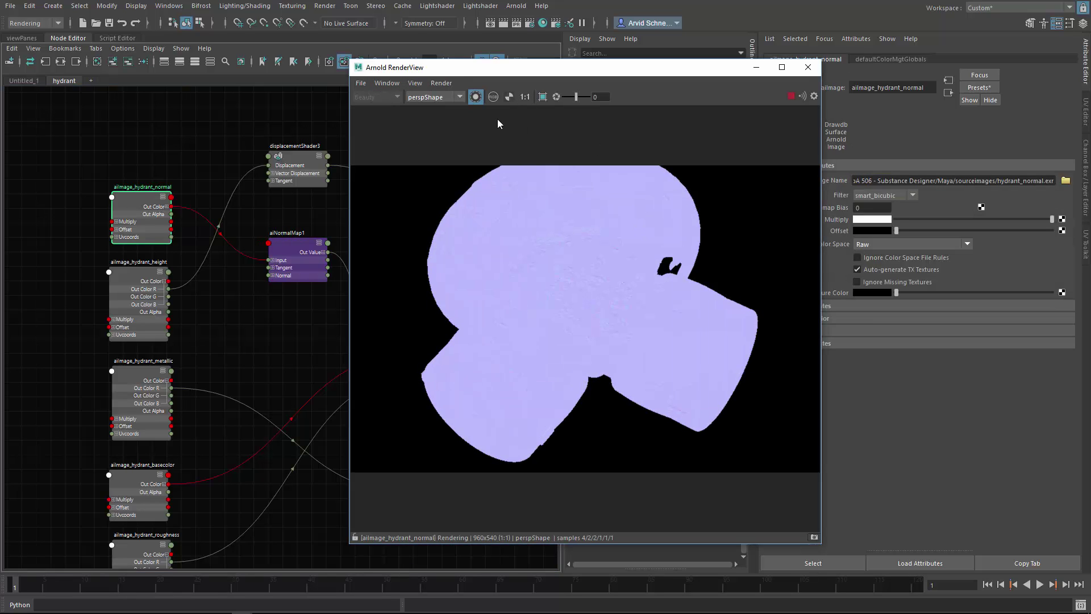
{"action": "left_click", "coordinate": [390, 84]}
{"action": "left_click", "coordinate": [390, 83]}
{"action": "left_click", "coordinate": [21, 38]}
{"action": "right_click_drag", "start_coordinate": [221, 217], "coordinate": [406, 161], "text": "alt"}
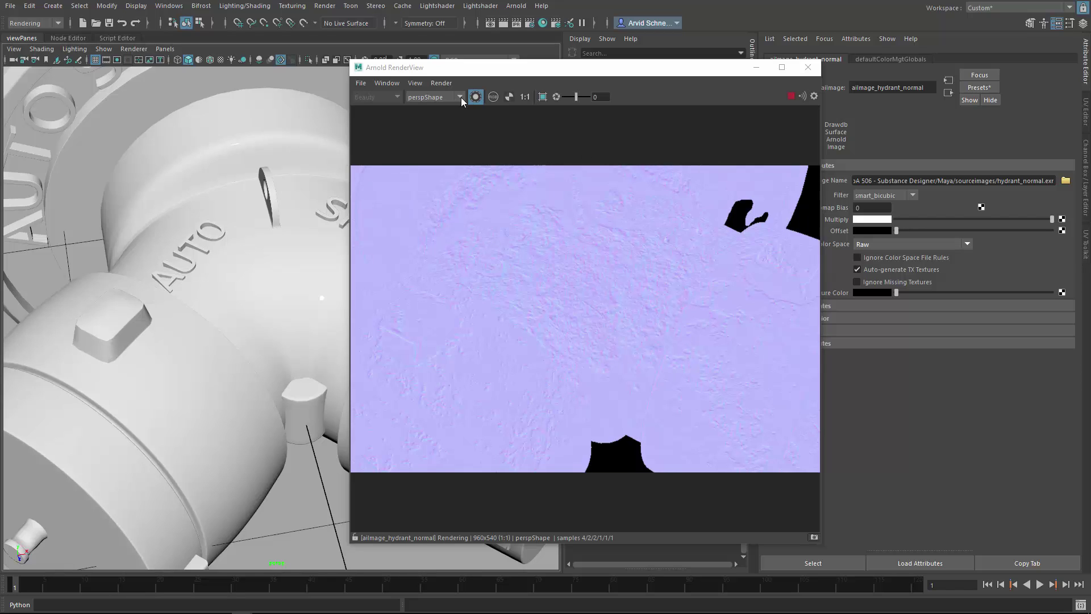
{"action": "left_click", "coordinate": [71, 38]}
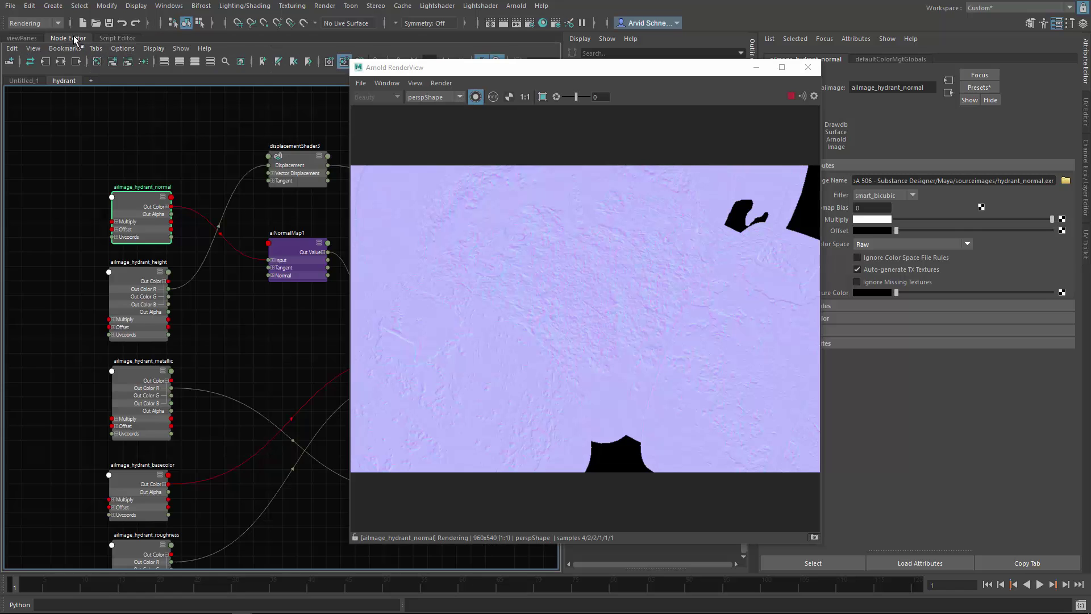
- Show the full beauty render again, limited to a crop region around the glossy area between the hydrant's two outlets
{"action": "left_click", "coordinate": [475, 96]}
{"action": "left_click_drag", "start_coordinate": [531, 268], "coordinate": [630, 357]}
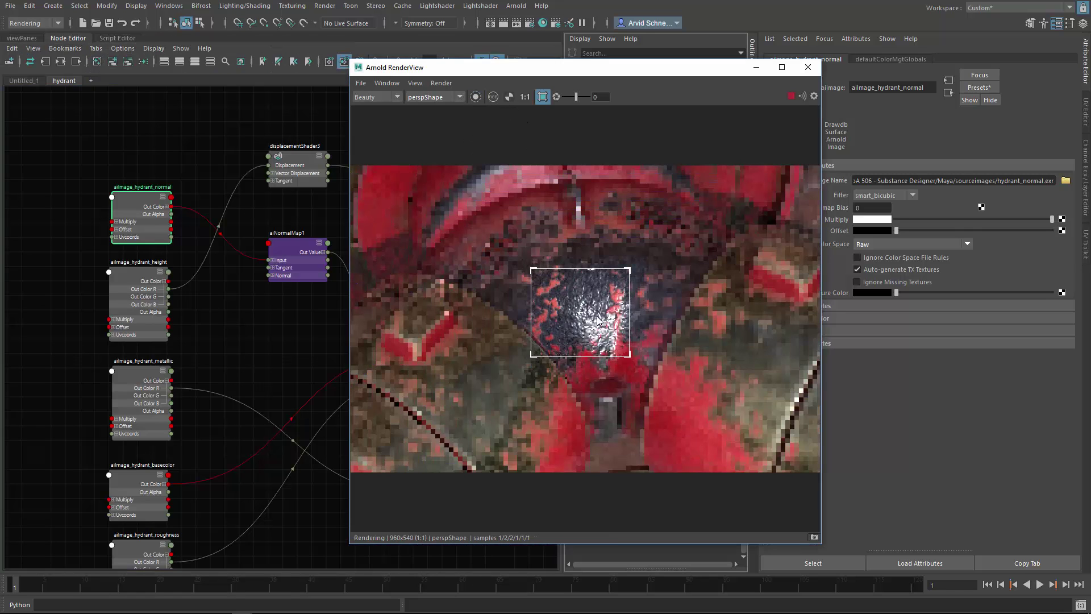
{"action": "middle_click_drag", "start_coordinate": [256, 328], "coordinate": [209, 356], "text": "alt"}
- Set aiNormalMap1's Strength to 0 and gradually raise it to compare the bump effect in the cropped render
{"action": "left_click", "coordinate": [258, 281]}
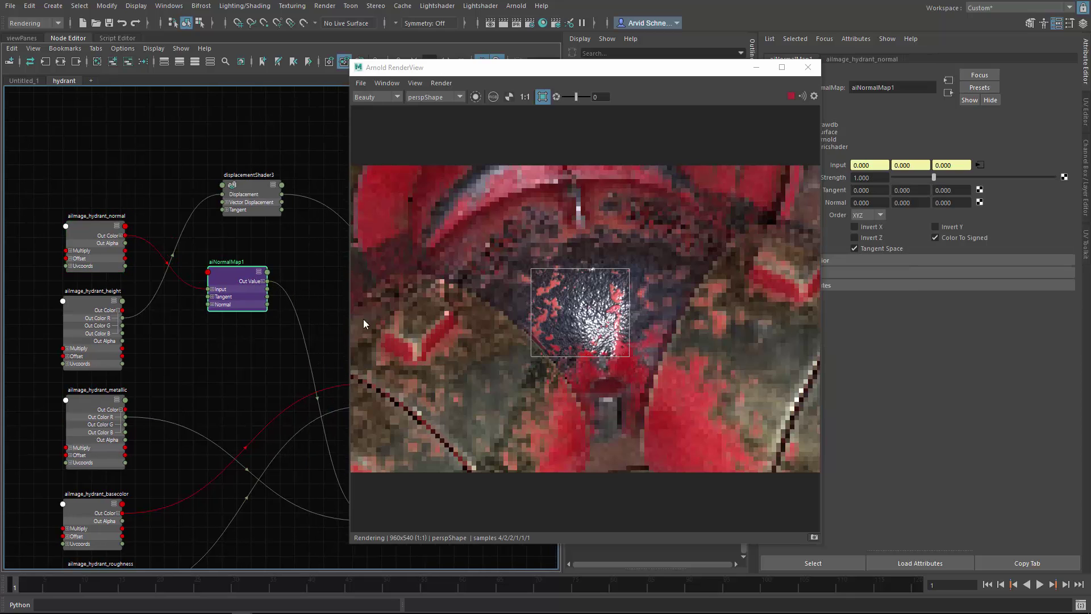
{"action": "double_click", "coordinate": [882, 177]}
{"action": "type", "text": "0"}
{"action": "key", "text": "Return"}
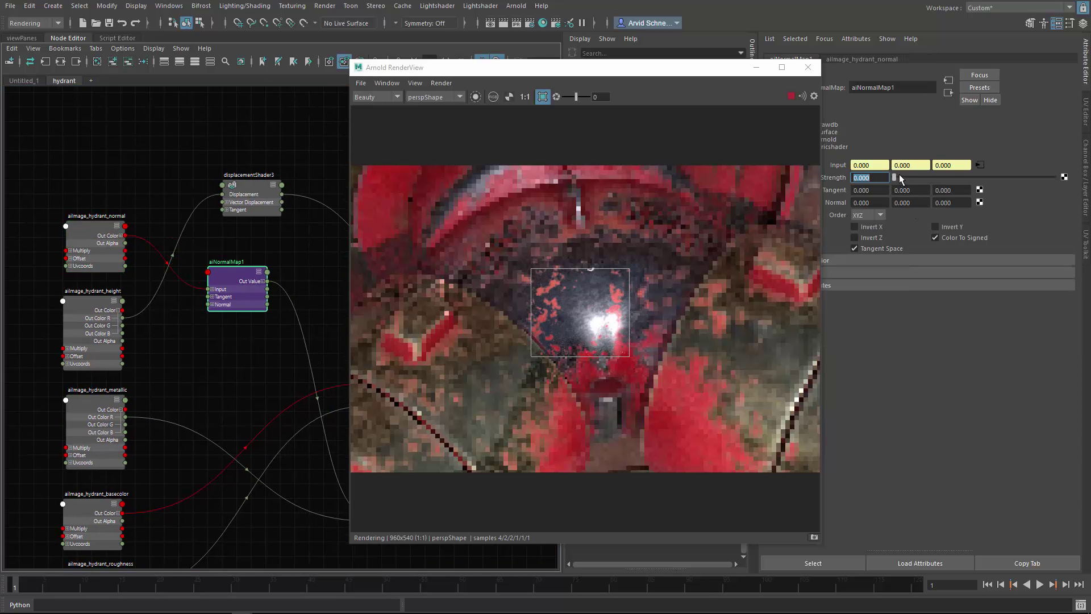
{"action": "mouse_move", "coordinate": [896, 177]}
{"action": "left_mouse_down"}
{"action": "mouse_move", "coordinate": [1004, 178]}
{"action": "mouse_move", "coordinate": [880, 178]}
{"action": "left_mouse_up"}
{"action": "left_click_drag", "start_coordinate": [874, 177], "coordinate": [901, 177], "text": "ctrl"}
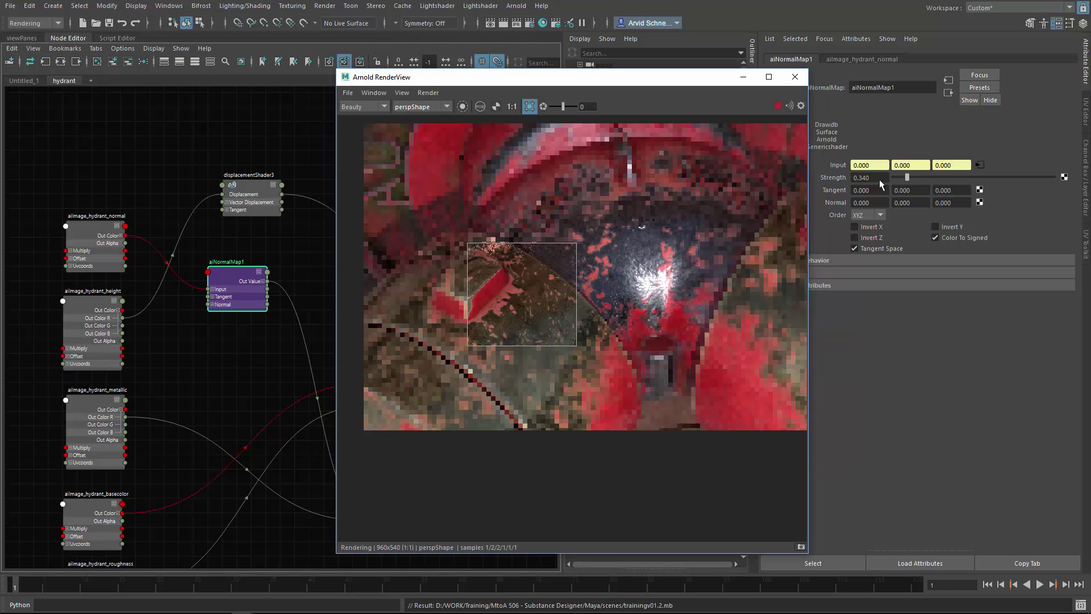
- Set aiNormalMap1's Strength to 1 and turn off the crop region to render the whole frame
{"action": "left_click", "coordinate": [881, 178]}
{"action": "type", "text": "1"}
{"action": "key", "text": "Return"}
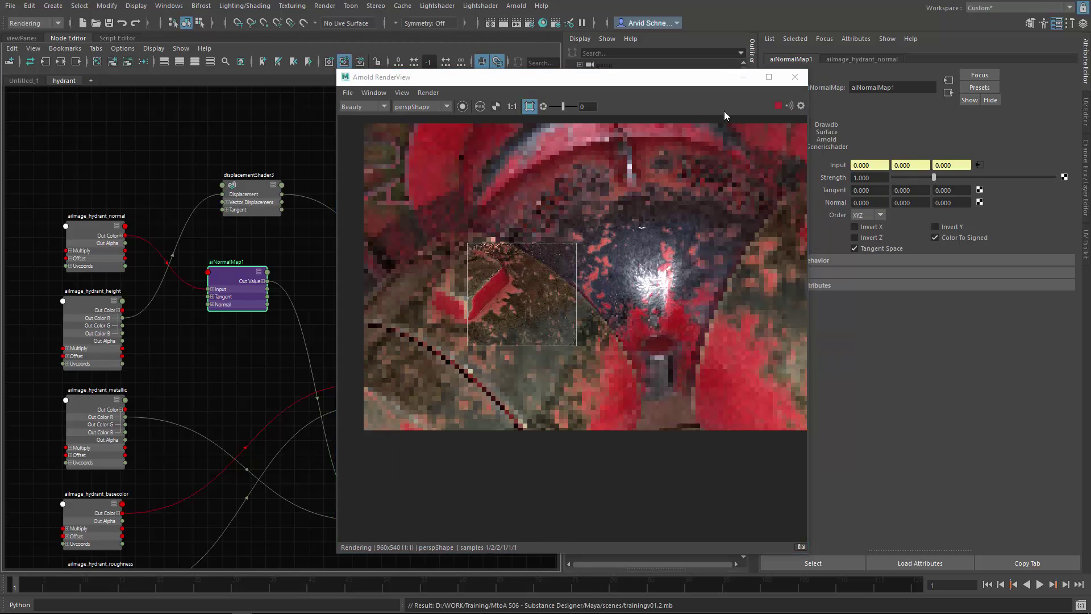
{"action": "left_click", "coordinate": [652, 311]}
{"action": "middle_click_drag", "start_coordinate": [645, 290], "coordinate": [565, 282]}
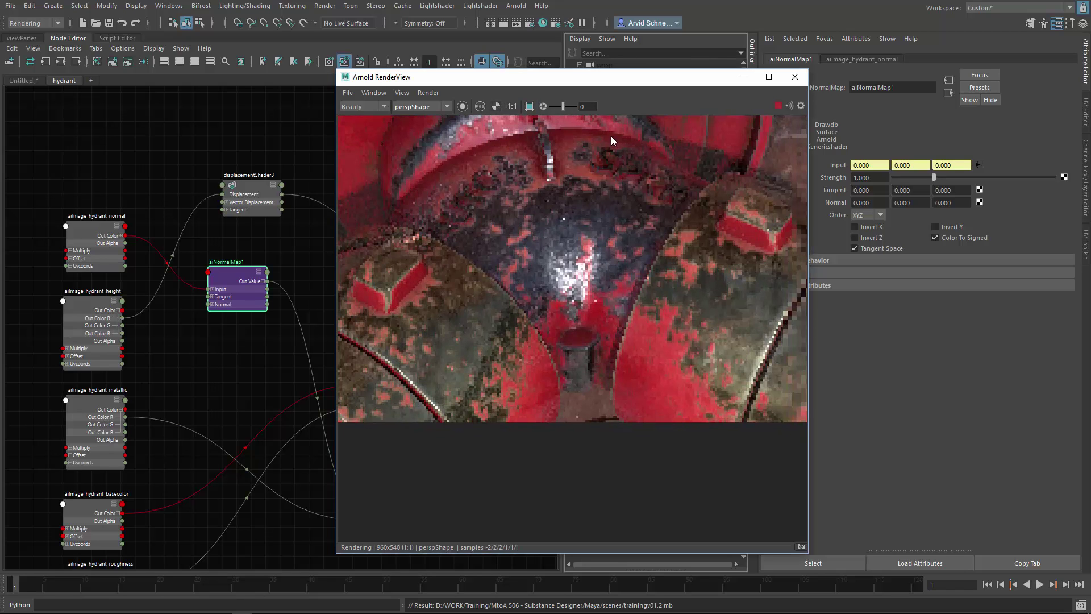
- Close and reopen the Arnold RenderView with nothing selected, and place its window clear of the texture nodes
{"action": "left_click", "coordinate": [794, 77]}
{"action": "left_click", "coordinate": [396, 187]}
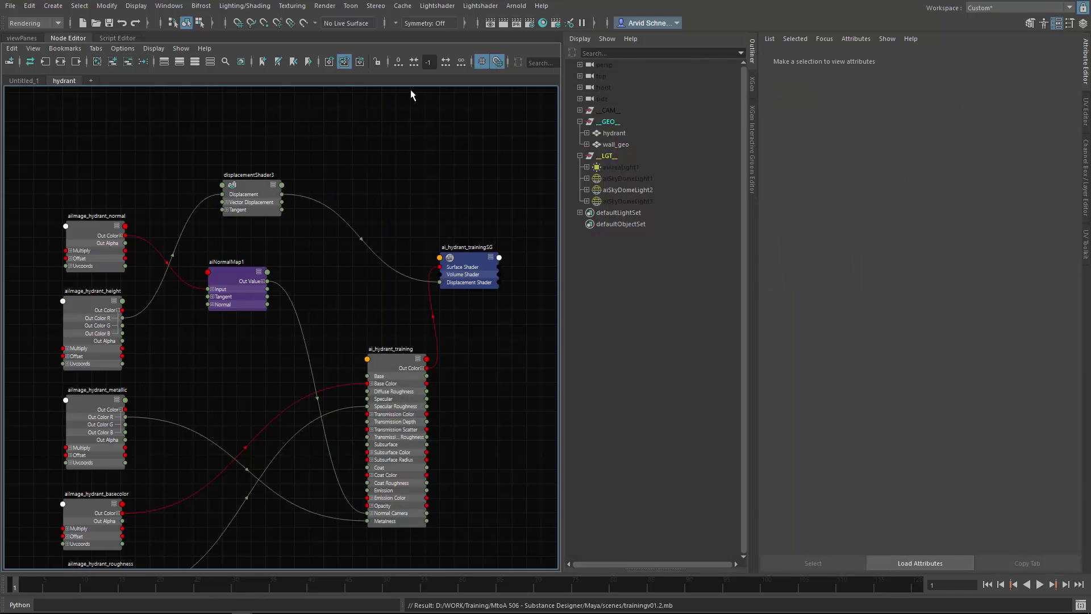
{"action": "left_click", "coordinate": [515, 6]}
{"action": "left_click", "coordinate": [531, 27]}
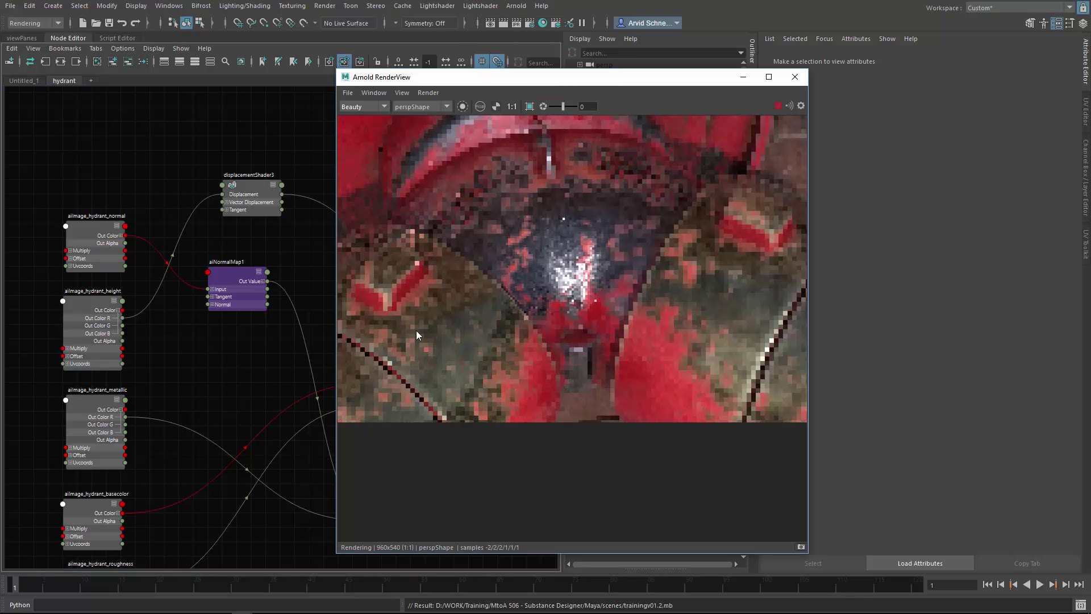
{"action": "left_click_drag", "start_coordinate": [475, 77], "coordinate": [568, 86]}
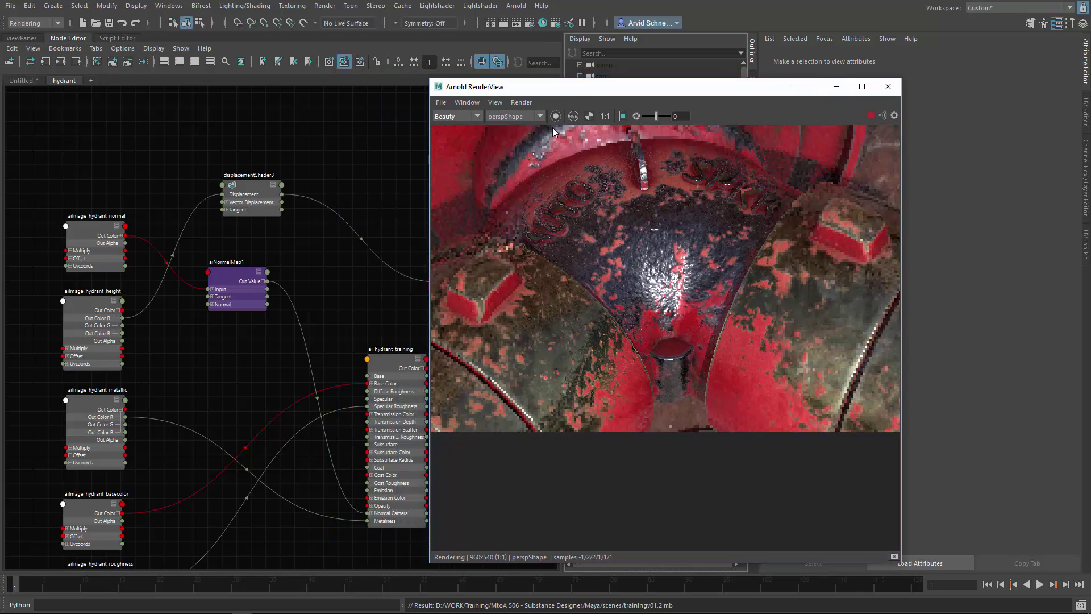
- Switch the Arnold RenderView to Basic debug shading
{"action": "left_click", "coordinate": [521, 102]}
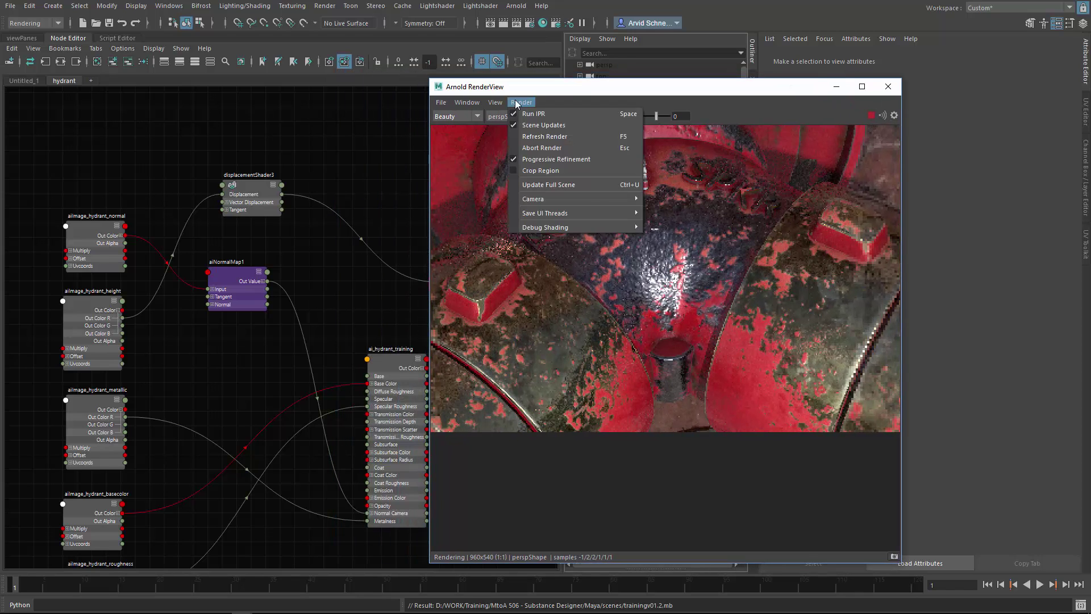
{"action": "mouse_move", "coordinate": [604, 227]}
{"action": "left_click", "coordinate": [697, 253]}
{"action": "scroll", "coordinate": [335, 343], "scroll_direction": "down", "scroll_amount": 3}
- Select displacementShader3 and set its displacement Scale to 1
{"action": "right_click_drag", "start_coordinate": [193, 409], "coordinate": [185, 440], "text": "alt"}
{"action": "right_click_drag", "start_coordinate": [241, 322], "coordinate": [275, 247], "text": "alt"}
{"action": "left_click_drag", "start_coordinate": [252, 203], "coordinate": [252, 186]}
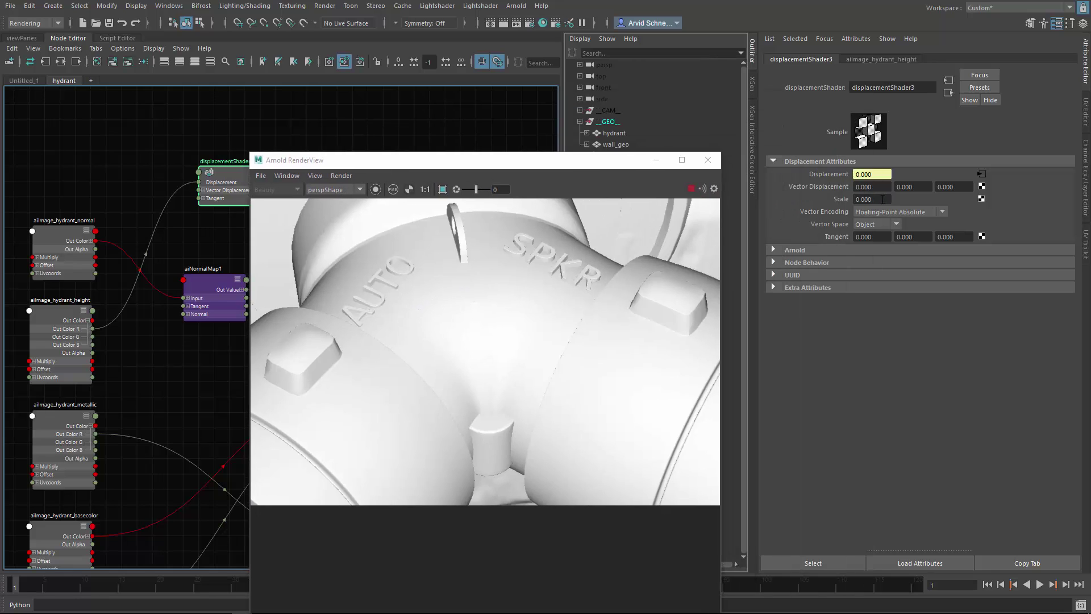
{"action": "double_click", "coordinate": [872, 199]}
{"action": "type", "text": "1"}
{"action": "key", "text": "Return"}
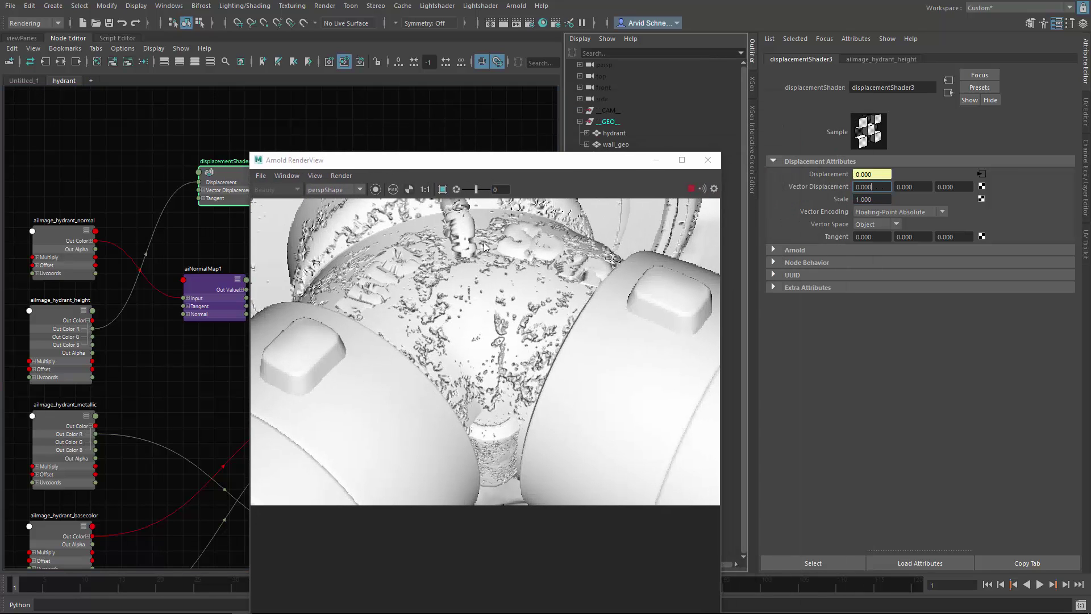
- Toggle Auto Bump off and on again in displacementShader3's Arnold attributes to compare the fine surface detail
{"action": "right_click_drag", "start_coordinate": [537, 304], "coordinate": [425, 366], "text": "alt"}
{"action": "left_click", "coordinate": [793, 250]}
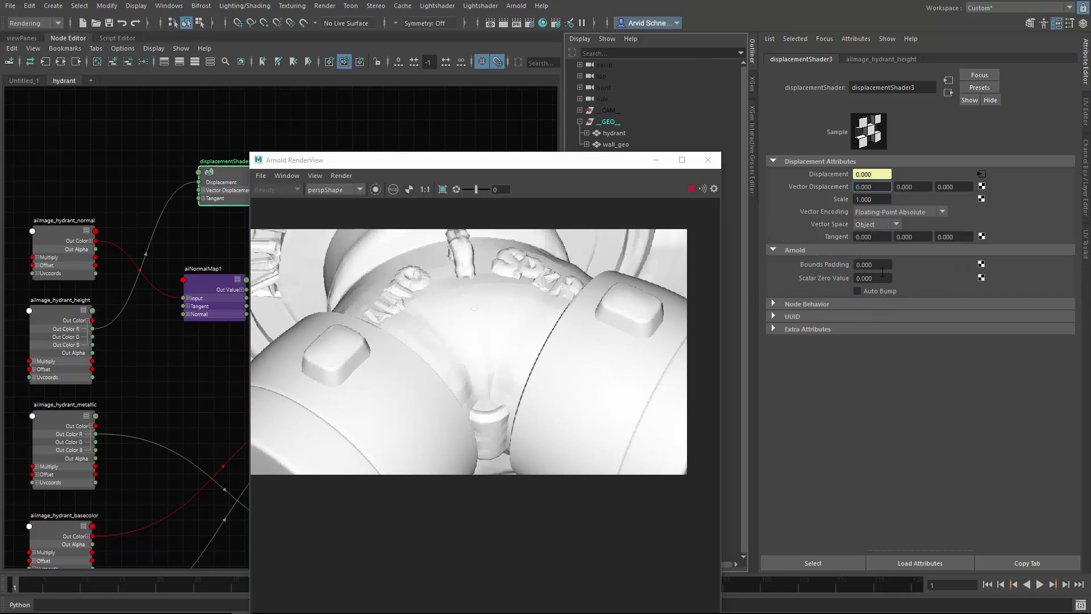
{"action": "mouse_move", "coordinate": [443, 288]}
{"action": "middle_mouse_down", "text": "alt"}
{"action": "mouse_move", "coordinate": [477, 347]}
{"action": "mouse_move", "coordinate": [492, 301]}
{"action": "mouse_move", "coordinate": [456, 295]}
{"action": "middle_mouse_up", "text": "alt"}
{"action": "left_click", "coordinate": [880, 291]}
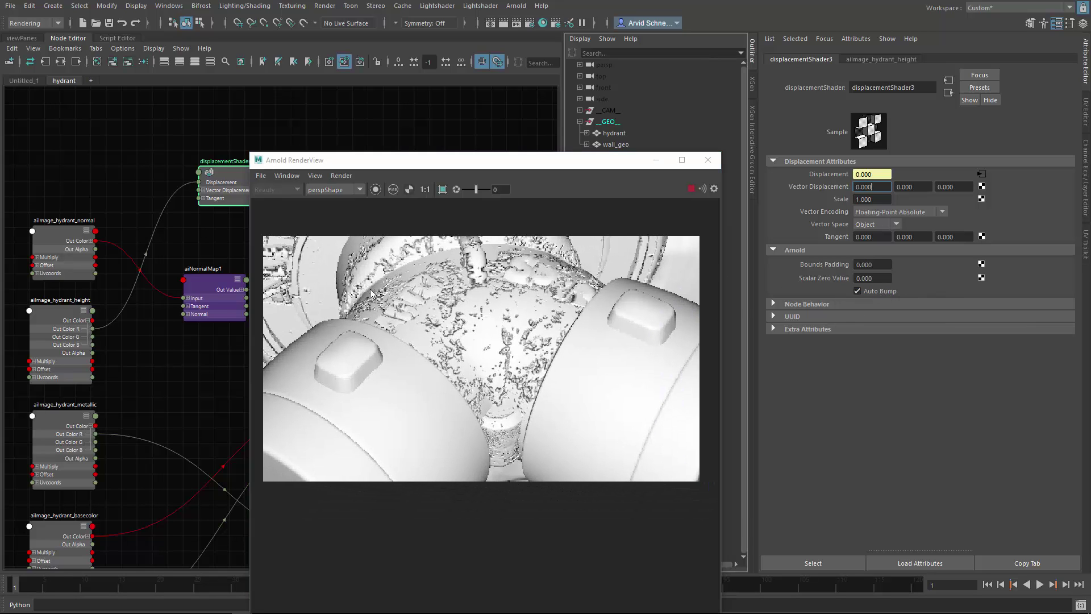
- Reduce displacementShader3's Scale to 0.1
{"action": "left_click", "coordinate": [878, 201]}
{"action": "type", "text": "0.1"}
{"action": "key", "text": "Return"}
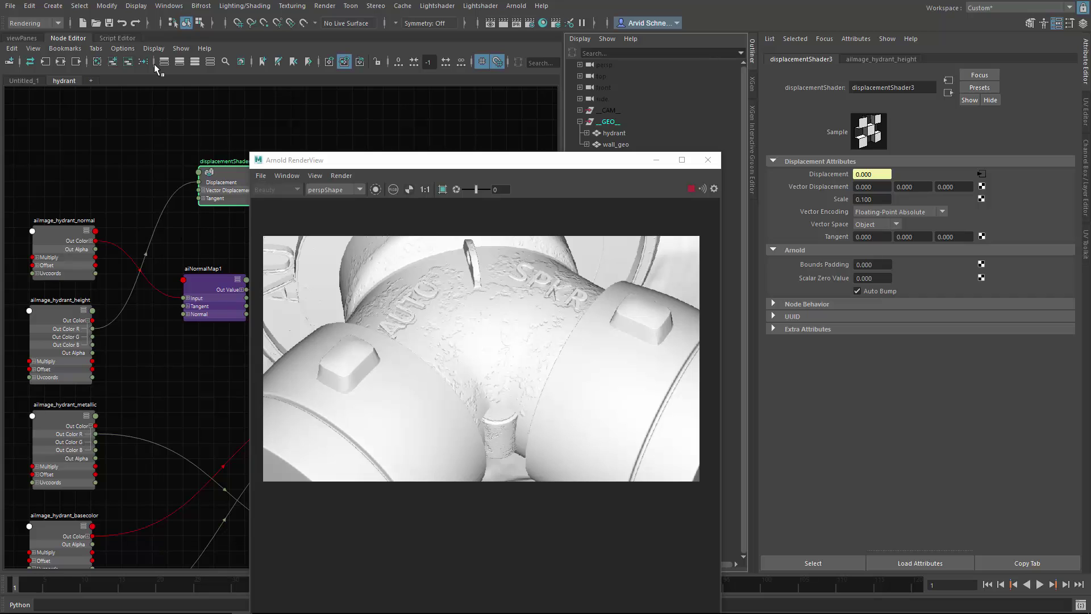
- Examine the displaced flange lettering and pipe joint from closer angles in the perspective view and the Basic-shaded render
{"action": "left_click", "coordinate": [28, 38]}
{"action": "middle_click_drag", "start_coordinate": [115, 135], "coordinate": [147, 285], "text": "alt"}
{"action": "left_click_drag", "start_coordinate": [148, 284], "coordinate": [130, 223], "text": "alt"}
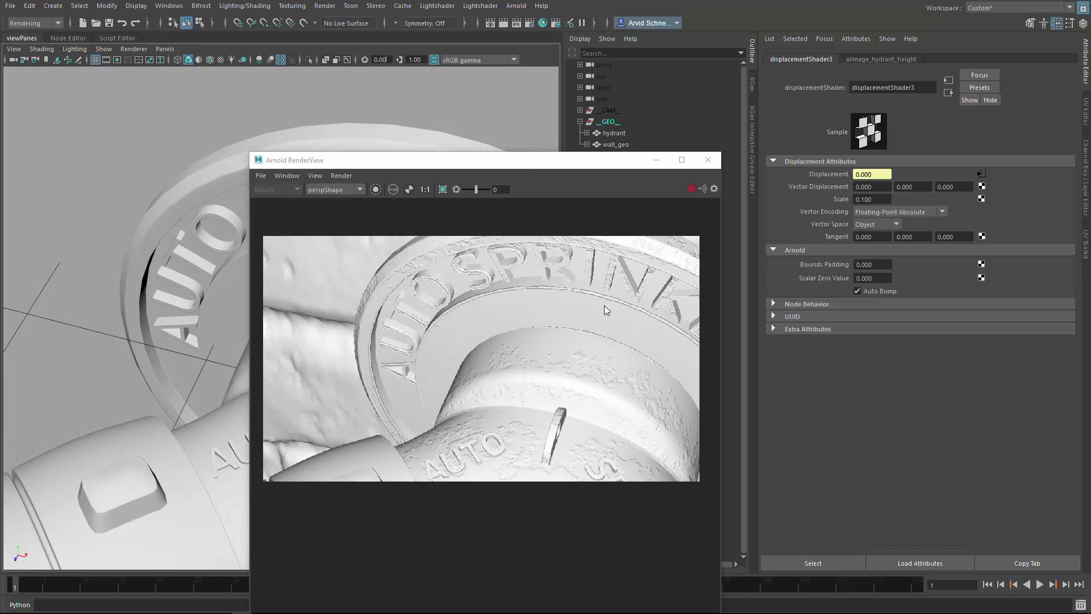
{"action": "middle_click_drag", "start_coordinate": [173, 438], "coordinate": [187, 350], "text": "alt"}
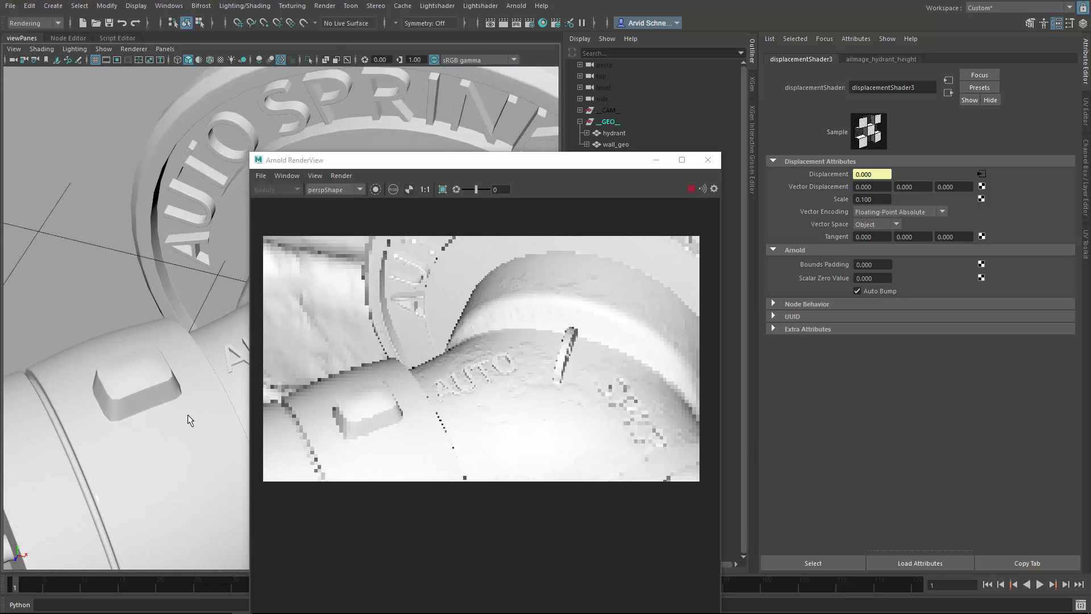
{"action": "right_click_drag", "start_coordinate": [227, 350], "coordinate": [212, 282], "text": "alt"}
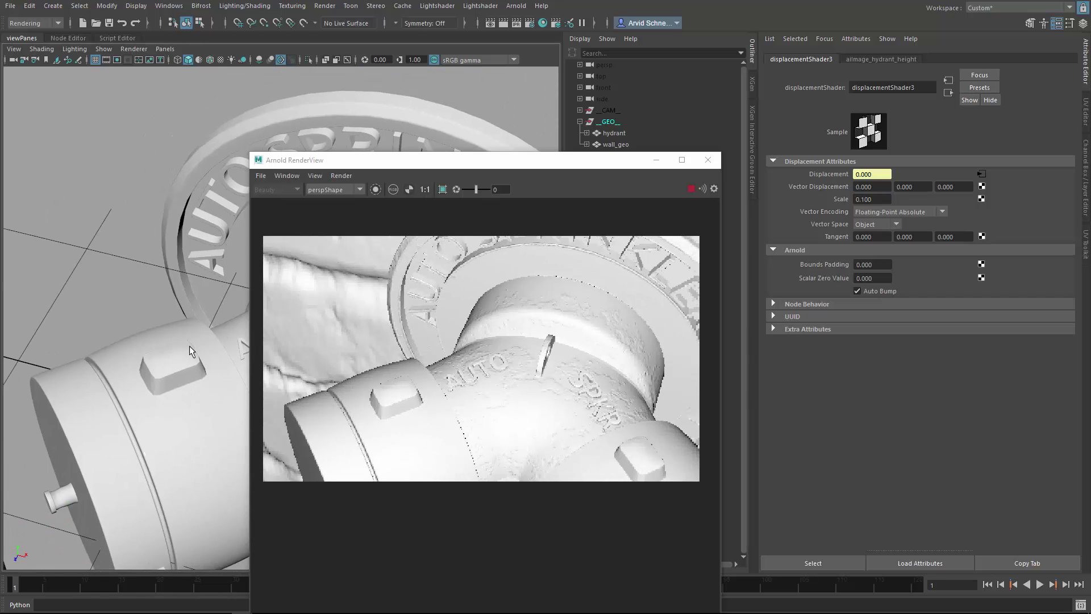
{"action": "left_click_drag", "start_coordinate": [196, 371], "coordinate": [212, 358], "text": "alt"}
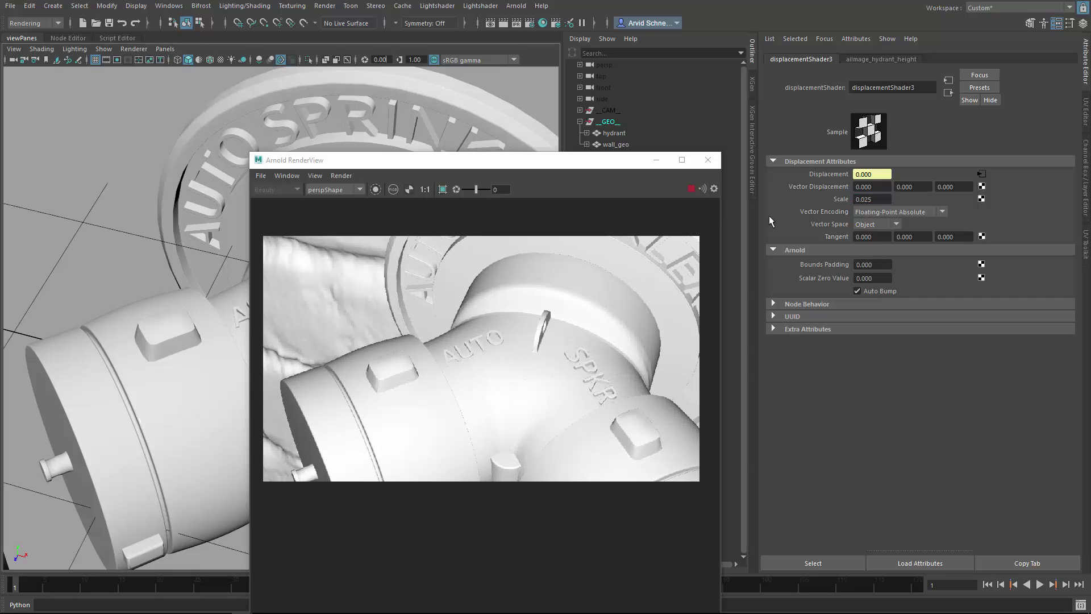
- Inspect the flange letters up close and the hydrant from its side, with the render window moved clear of the viewport
{"action": "mouse_move", "coordinate": [147, 227]}
{"action": "left_mouse_down", "text": "alt"}
{"action": "mouse_move", "coordinate": [117, 237]}
{"action": "mouse_move", "coordinate": [138, 243]}
{"action": "left_mouse_up", "text": "alt"}
{"action": "middle_click_drag", "start_coordinate": [139, 243], "coordinate": [256, 340], "text": "alt"}
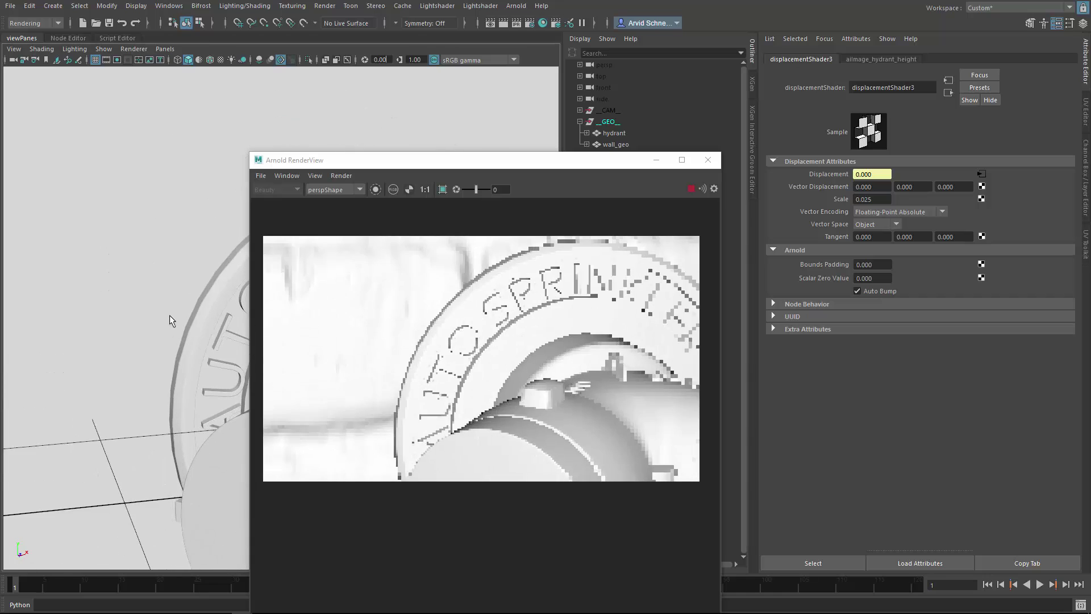
{"action": "right_click_drag", "start_coordinate": [256, 340], "coordinate": [595, 123], "text": "alt"}
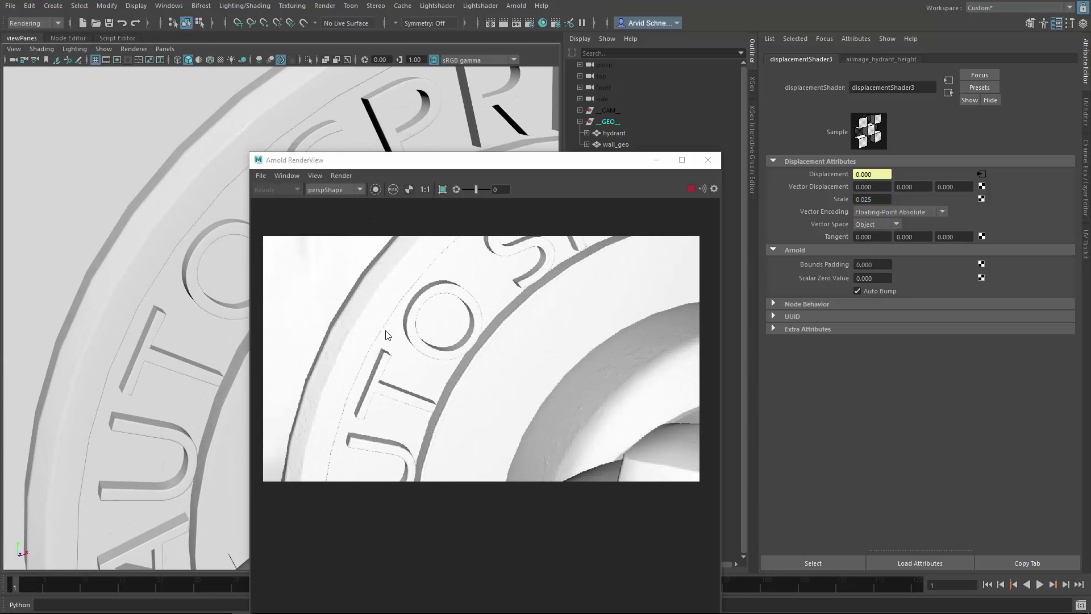
{"action": "right_click_drag", "start_coordinate": [196, 363], "coordinate": [68, 335], "text": "alt"}
{"action": "left_click_drag", "start_coordinate": [494, 160], "coordinate": [662, 132]}
{"action": "left_click_drag", "start_coordinate": [239, 301], "coordinate": [341, 352], "text": "alt"}
{"action": "middle_click_drag", "start_coordinate": [341, 352], "coordinate": [129, 269], "text": "alt"}
{"action": "left_click_drag", "start_coordinate": [335, 329], "coordinate": [273, 309], "text": "alt"}
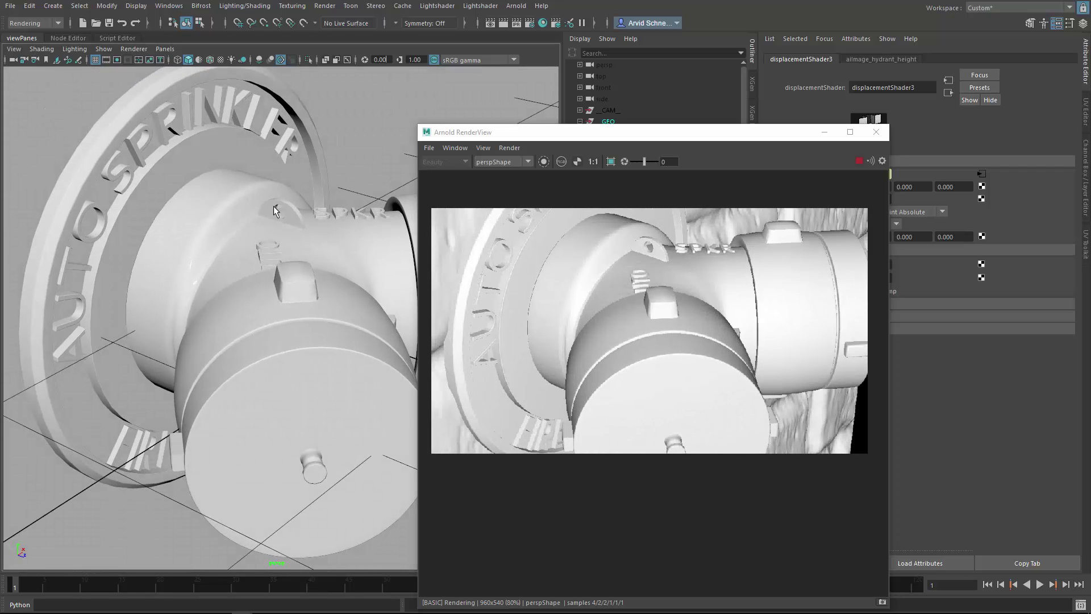
- Select the hydrant and switch the Arnold RenderView to Wireframe debug shading to compare the mesh density
{"action": "left_click", "coordinate": [288, 363]}
{"action": "left_click", "coordinate": [509, 148]}
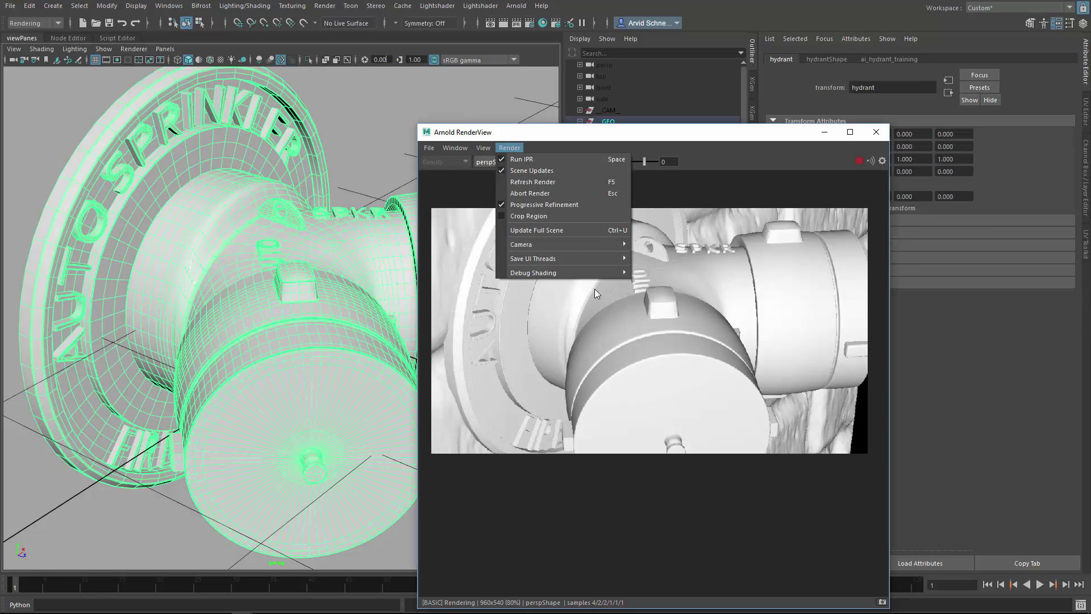
{"action": "mouse_move", "coordinate": [620, 273]}
{"action": "left_click", "coordinate": [673, 329]}
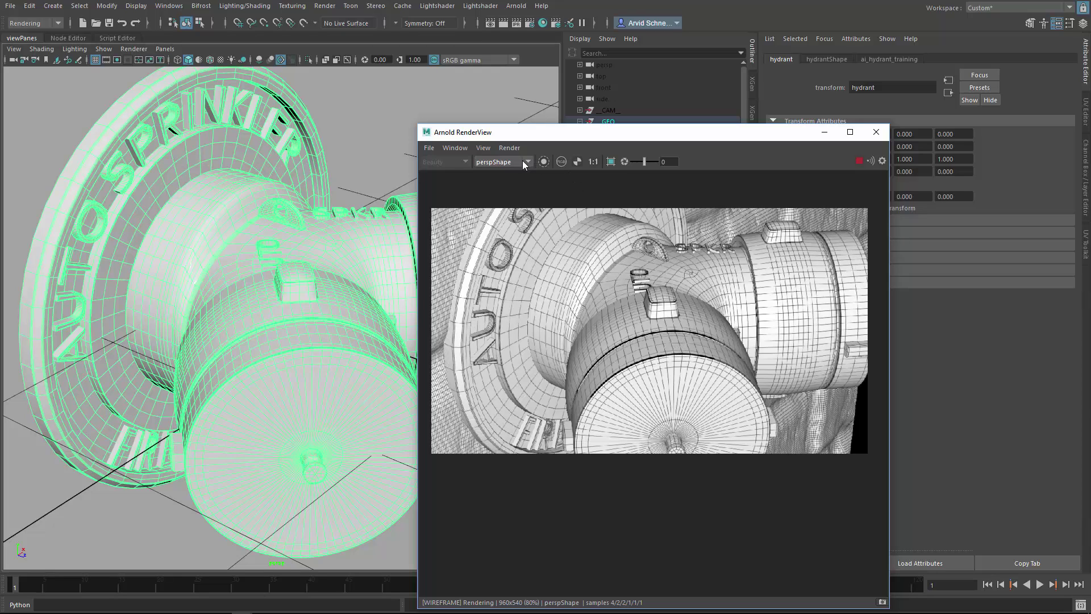
- Disable debug shading to return the Arnold RenderView to the beauty render
{"action": "left_click", "coordinate": [509, 148]}
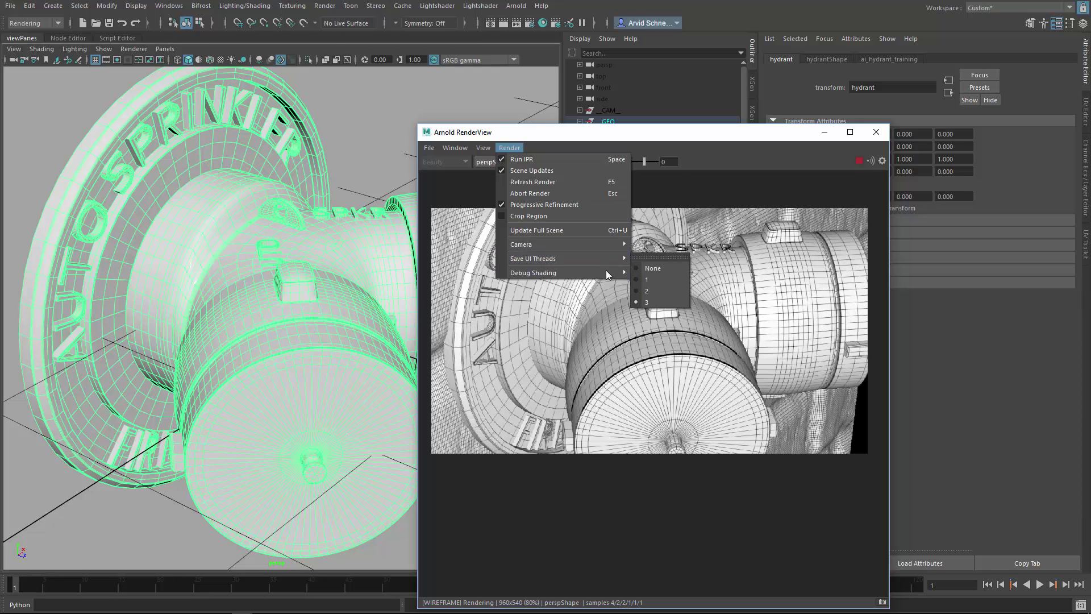
{"action": "mouse_move", "coordinate": [602, 273]}
{"action": "left_click", "coordinate": [654, 284]}
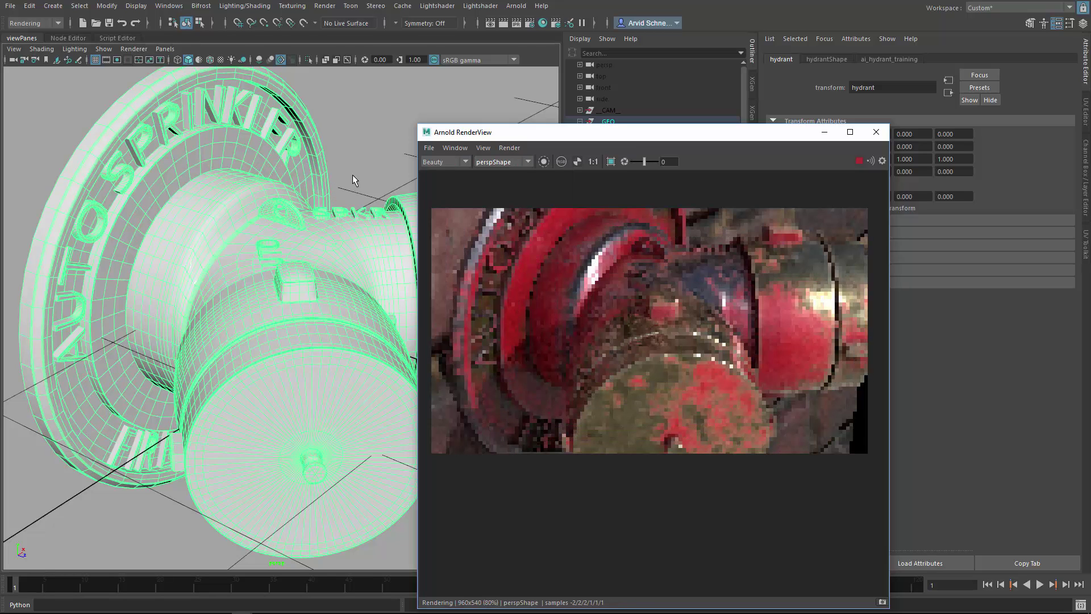
- Frame the hydrant against the brick wall from an angle and fit the rendered image to the Arnold RenderView window
{"action": "left_click", "coordinate": [353, 117]}
{"action": "left_click_drag", "start_coordinate": [339, 178], "coordinate": [210, 243], "text": "alt"}
{"action": "right_click_drag", "start_coordinate": [182, 313], "coordinate": [251, 209], "text": "alt"}
{"action": "middle_click_drag", "start_coordinate": [250, 209], "coordinate": [203, 225], "text": "alt"}
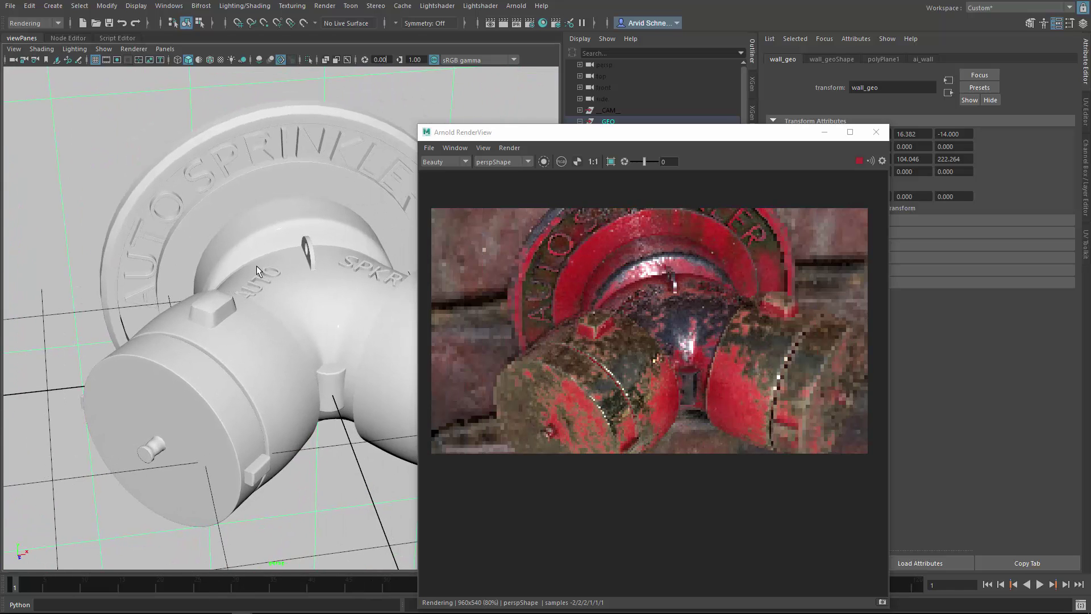
{"action": "left_click", "coordinate": [646, 137]}
{"action": "key", "text": "f"}
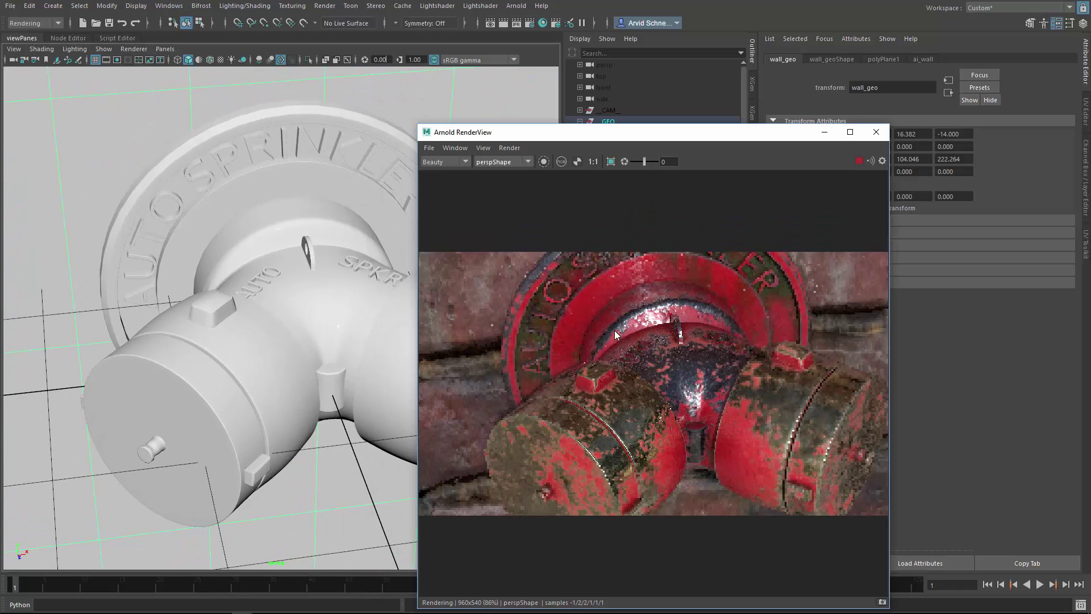
{"action": "left_click_drag", "start_coordinate": [326, 311], "coordinate": [263, 312], "text": "alt"}
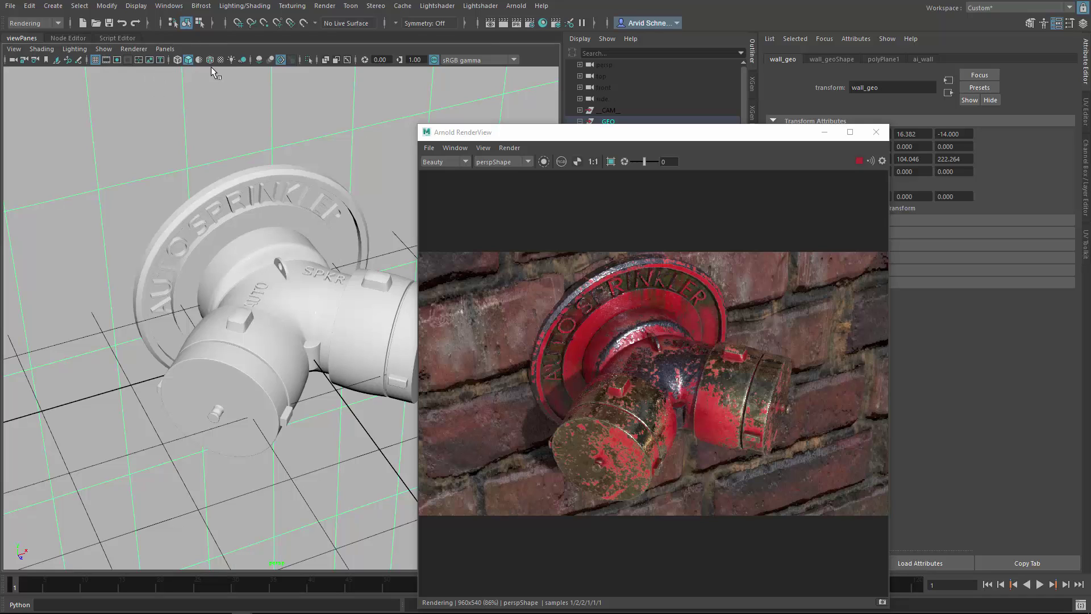
- Return to the hydrant shading network in the Node Editor and review its connections from the textures to ai_hydrant_training
{"action": "left_click", "coordinate": [80, 38]}
{"action": "middle_click_drag", "start_coordinate": [207, 307], "coordinate": [236, 246], "text": "alt"}
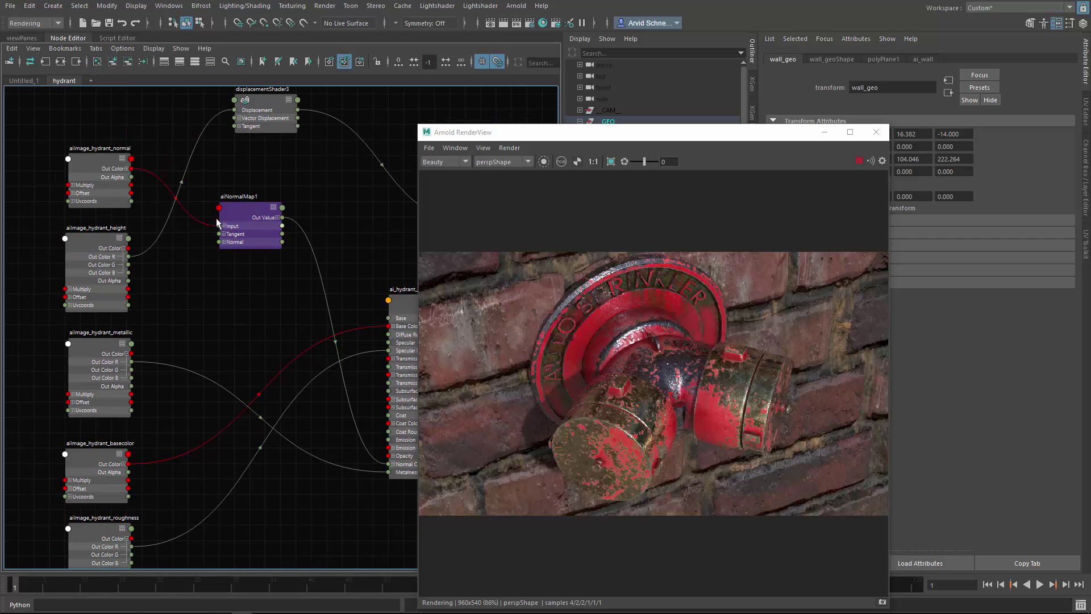
{"action": "middle_click_drag", "start_coordinate": [212, 310], "coordinate": [157, 239], "text": "alt"}
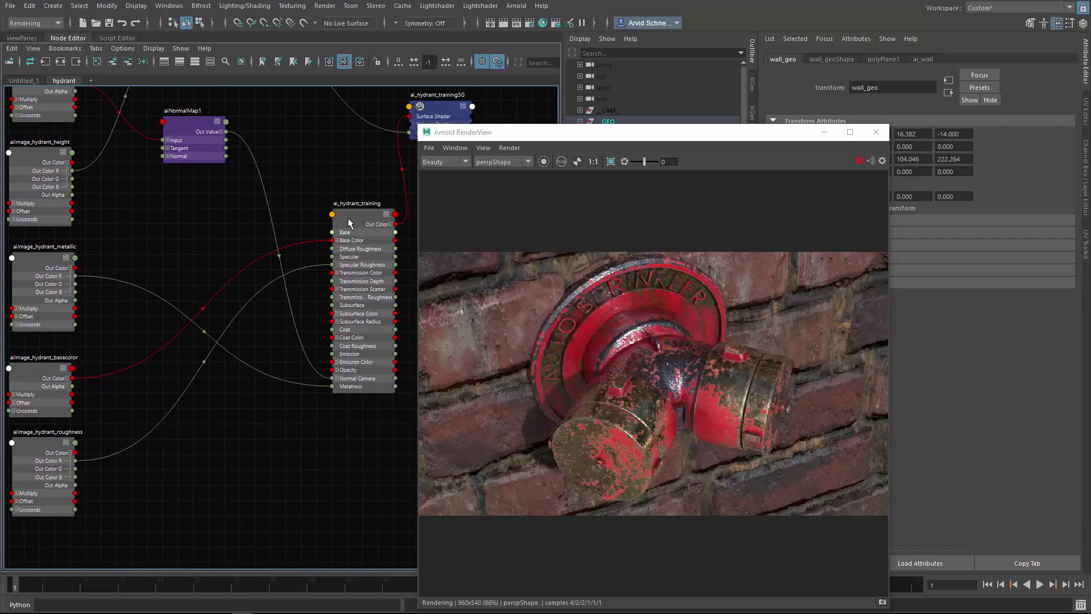
- Isolate the selected node in Arnold RenderView and preview aiImage_hydrant_roughness on the hydrant
{"action": "middle_click_drag", "start_coordinate": [348, 215], "coordinate": [277, 288], "text": "alt"}
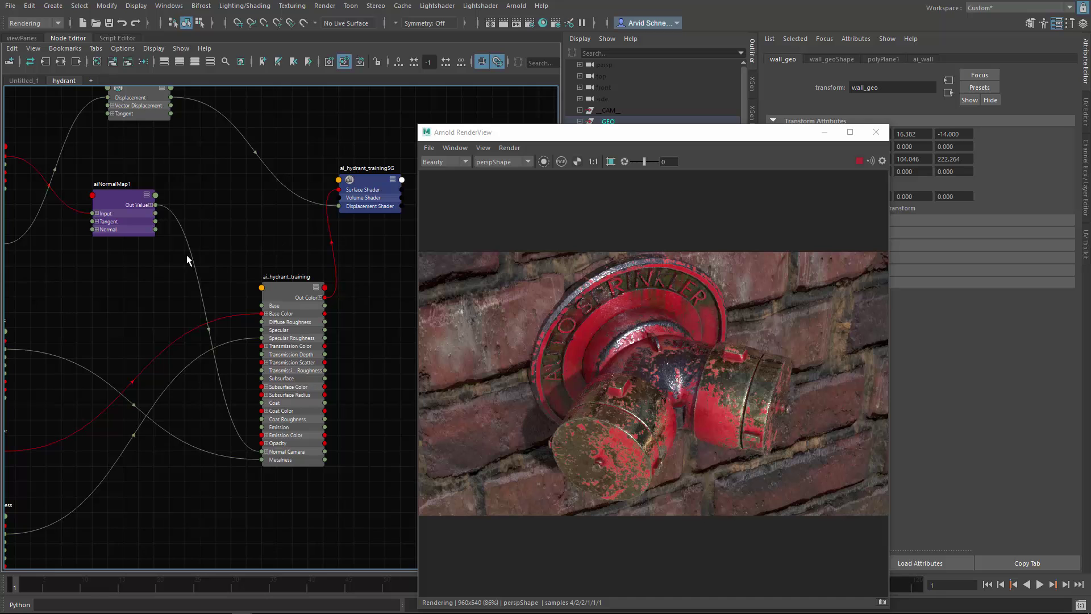
{"action": "middle_click_drag", "start_coordinate": [182, 263], "coordinate": [332, 172], "text": "alt"}
{"action": "middle_click_drag", "start_coordinate": [200, 376], "coordinate": [247, 297], "text": "alt"}
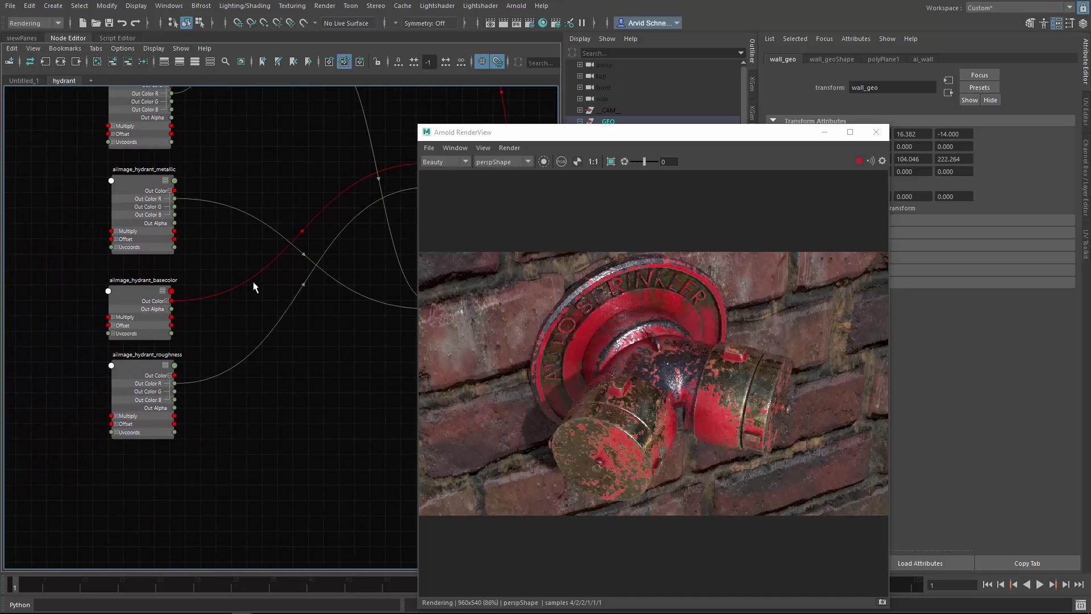
{"action": "right_click_drag", "start_coordinate": [89, 437], "coordinate": [404, 220], "text": "alt"}
{"action": "left_click", "coordinate": [530, 132]}
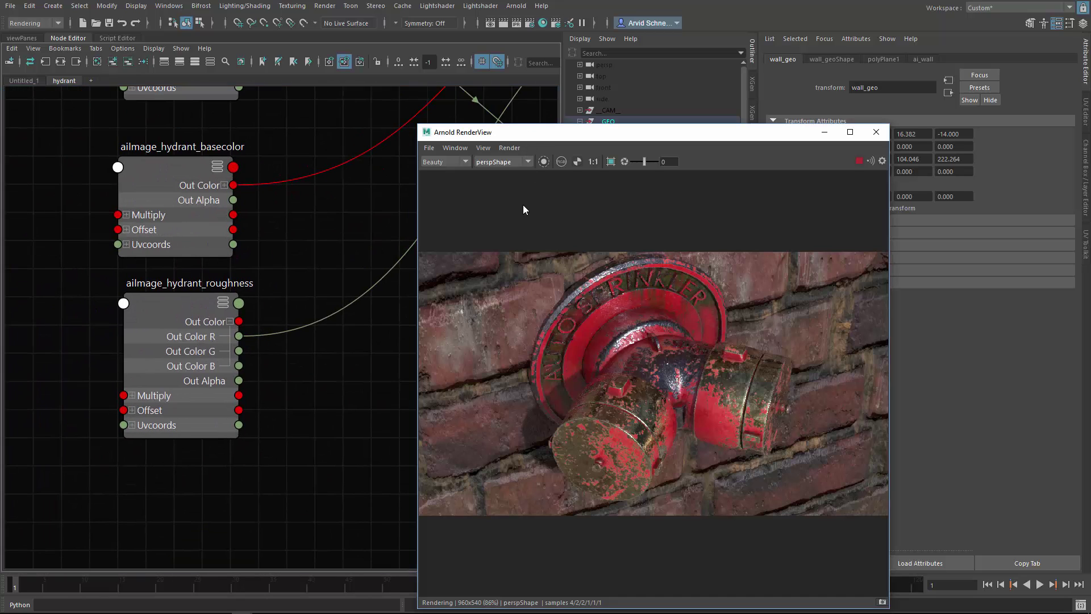
{"action": "key", "text": "i"}
{"action": "left_click", "coordinate": [173, 307]}
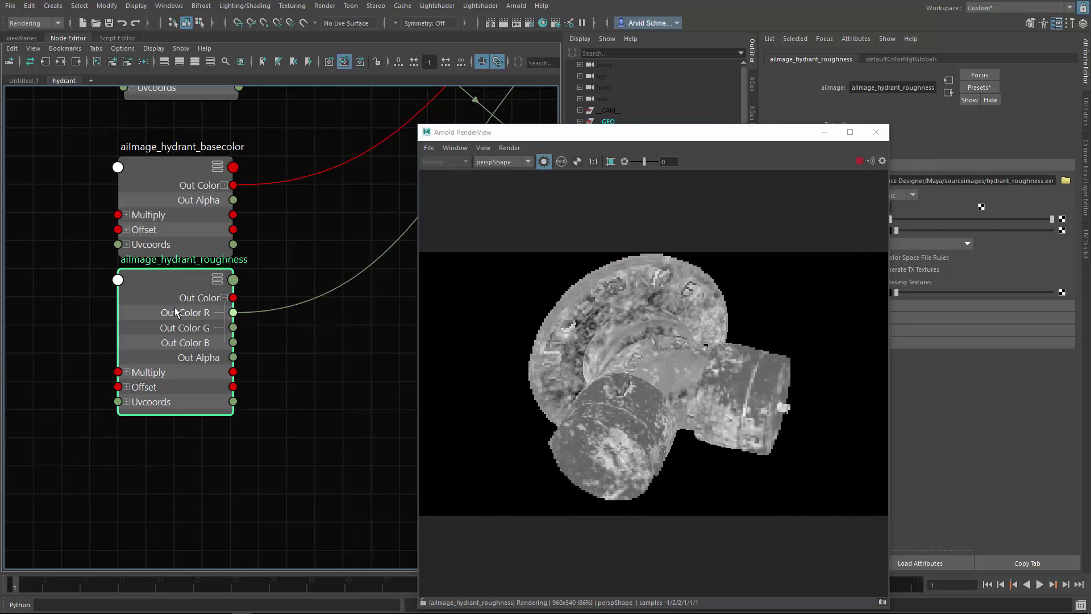
- Create a Remap HSV node beside aiImage_hydrant_roughness in the hydrant network
{"action": "left_click_drag", "start_coordinate": [593, 126], "coordinate": [694, 111]}
{"action": "scroll", "coordinate": [372, 305], "scroll_direction": "up", "scroll_amount": 2}
{"action": "left_click", "coordinate": [344, 376]}
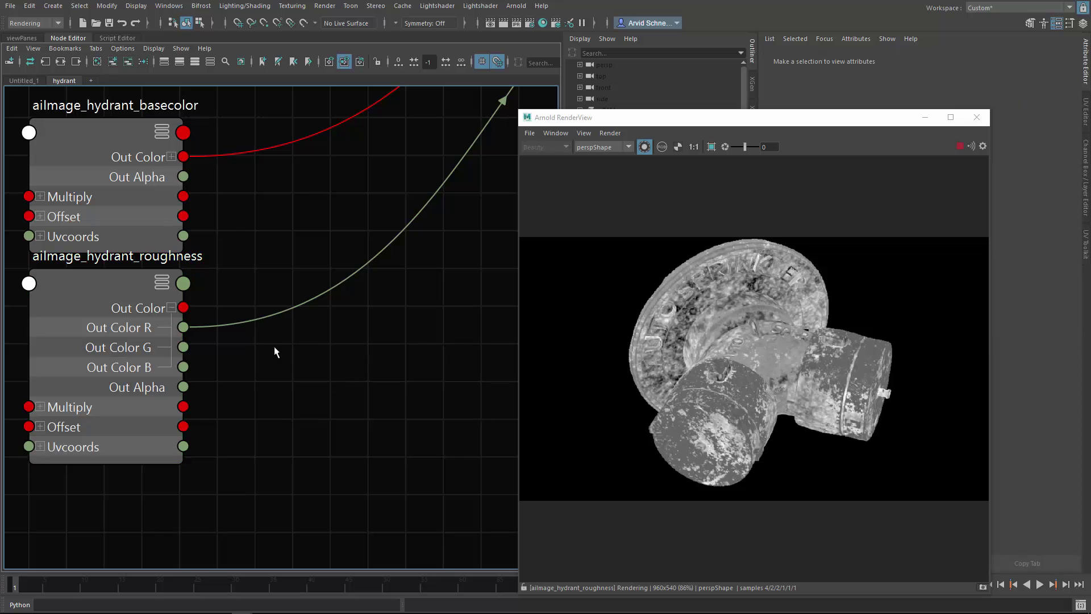
{"action": "left_click", "coordinate": [130, 289]}
{"action": "left_click", "coordinate": [360, 398]}
{"action": "key", "text": "Tab"}
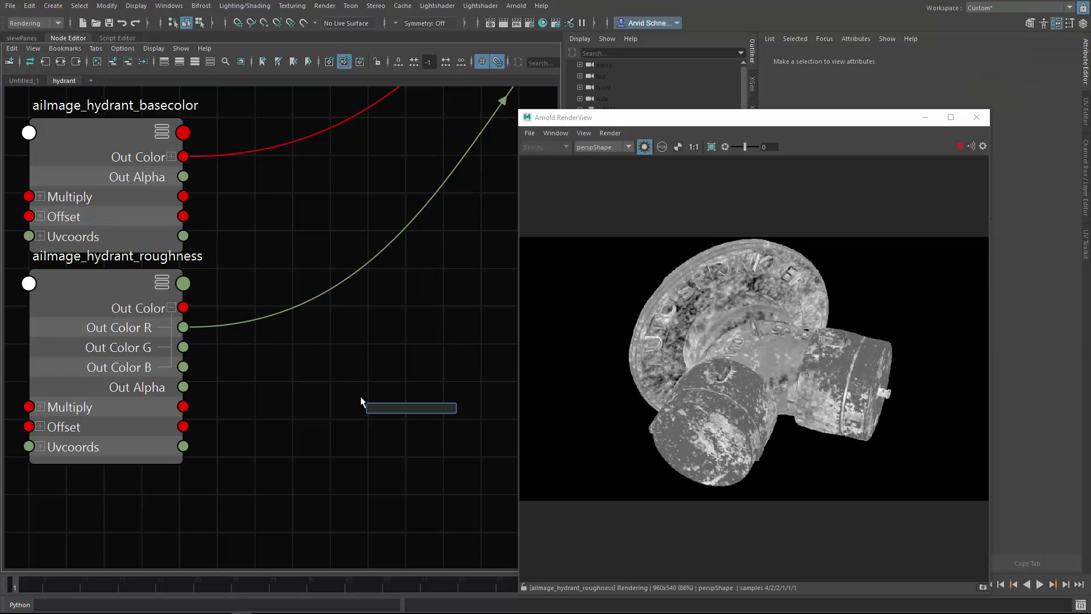
{"action": "type", "text": "rema"}
{"action": "key", "text": "Down"}
{"action": "key", "text": "Down"}
{"action": "key", "text": "Return"}
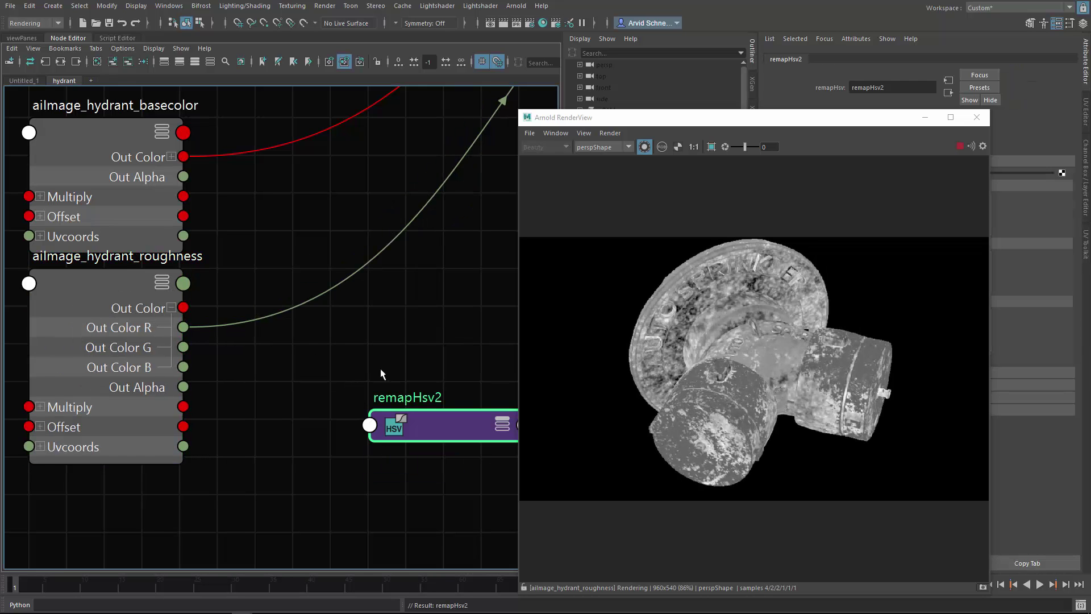
- Place the Remap HSV node and connect the roughness texture's Out Color to its Color input
{"action": "left_click_drag", "start_coordinate": [432, 422], "coordinate": [398, 355]}
{"action": "key", "text": "2"}
{"action": "key", "text": "3"}
{"action": "key", "text": "4"}
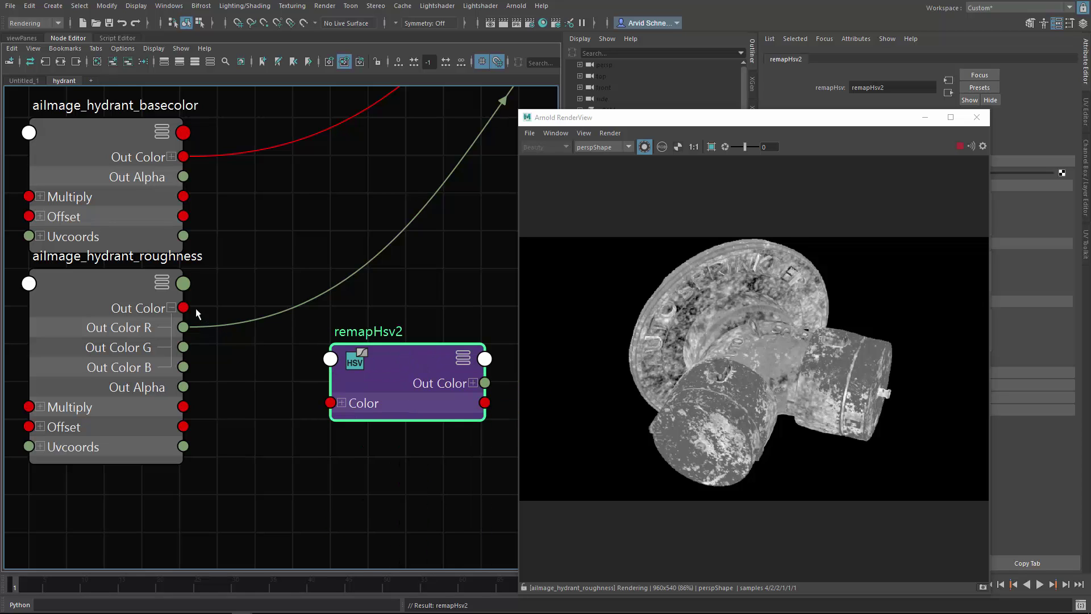
{"action": "left_click_drag", "start_coordinate": [369, 390], "coordinate": [330, 402]}
{"action": "middle_click_drag", "start_coordinate": [320, 315], "coordinate": [138, 385], "text": "alt"}
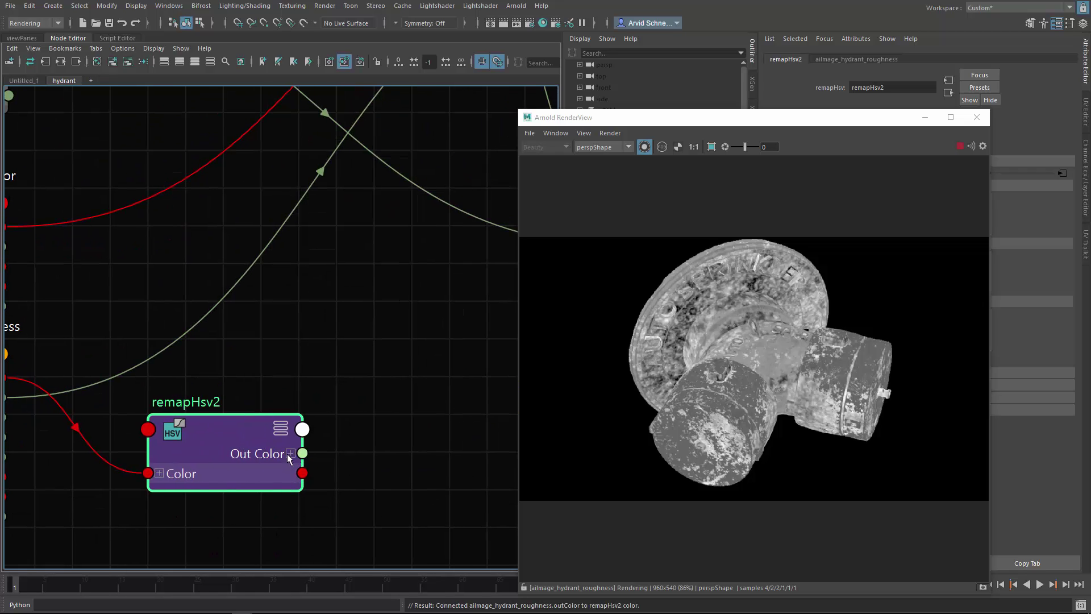
- Connect remapHsv2's Out Color R to the Specular Roughness of ai_hydrant_training
{"action": "left_click", "coordinate": [292, 453]}
{"action": "middle_click_drag", "start_coordinate": [335, 325], "coordinate": [248, 409], "text": "alt"}
{"action": "middle_click_drag", "start_coordinate": [352, 215], "coordinate": [372, 167], "text": "alt"}
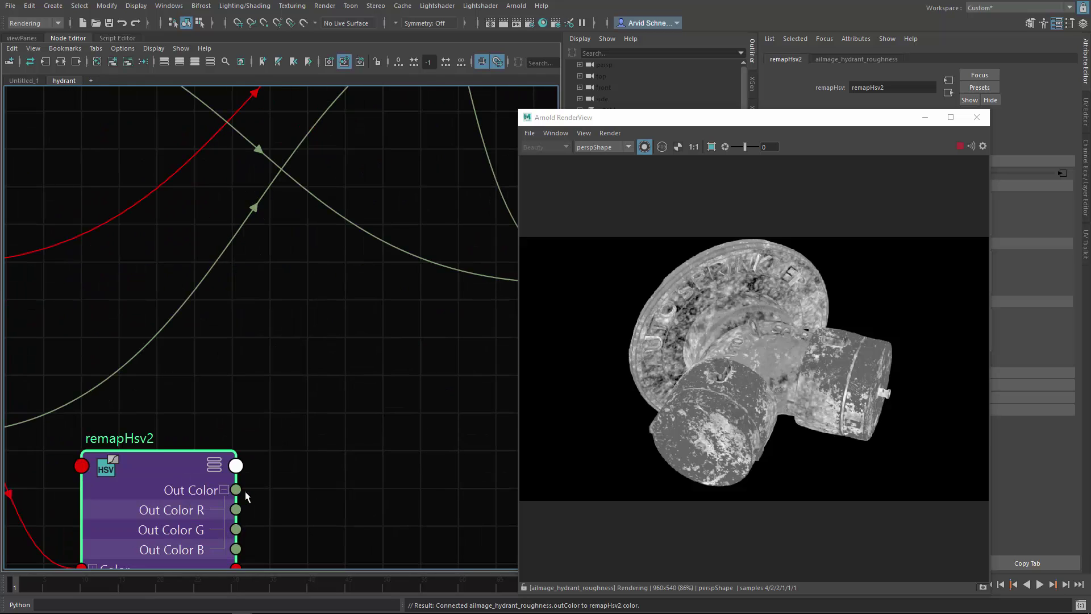
{"action": "left_click_drag", "start_coordinate": [234, 518], "coordinate": [355, 281]}
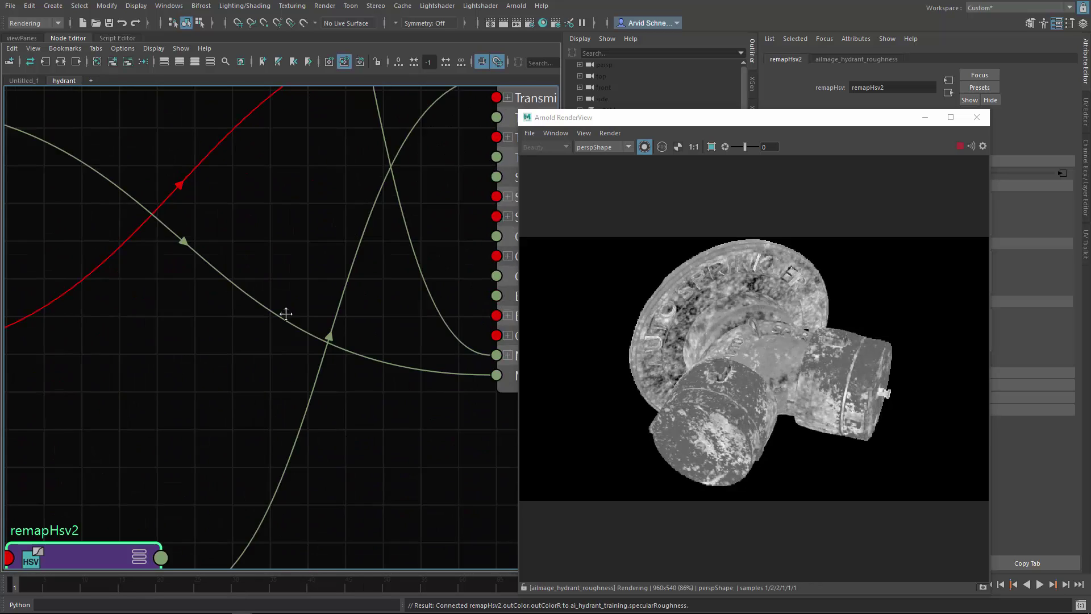
{"action": "middle_click_drag", "start_coordinate": [304, 284], "coordinate": [428, 141], "text": "alt"}
- Raise remapHsv2's Output Min to 0.287 in the isolated preview and return Arnold RenderView to the beauty render
{"action": "left_click_drag", "start_coordinate": [230, 407], "coordinate": [231, 333]}
{"action": "left_click_drag", "start_coordinate": [554, 117], "coordinate": [233, 97]}
{"action": "left_click", "coordinate": [821, 373]}
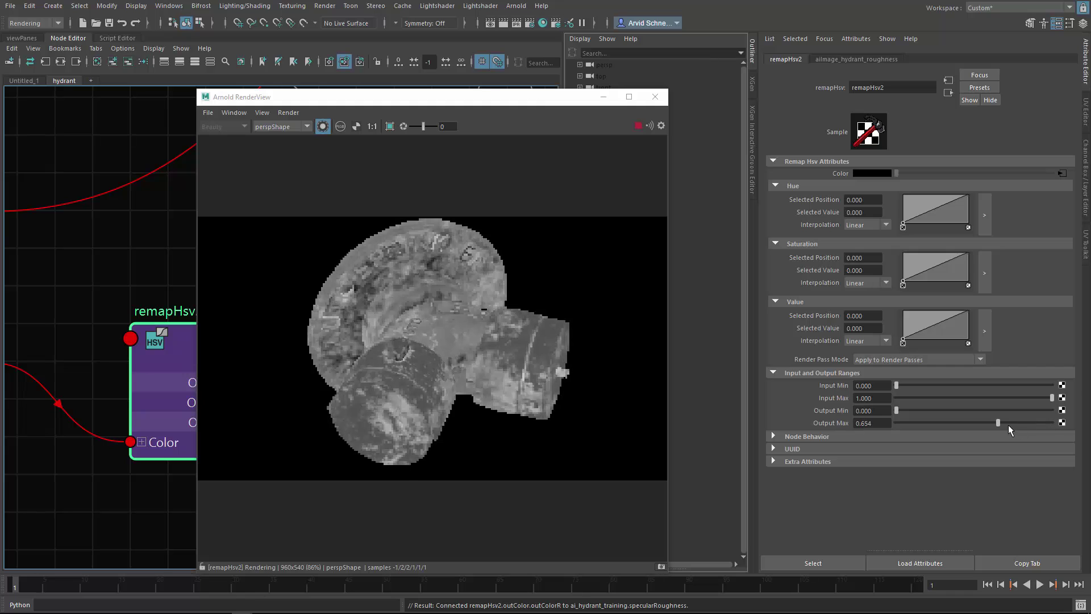
{"action": "left_click_drag", "start_coordinate": [895, 410], "coordinate": [940, 411]}
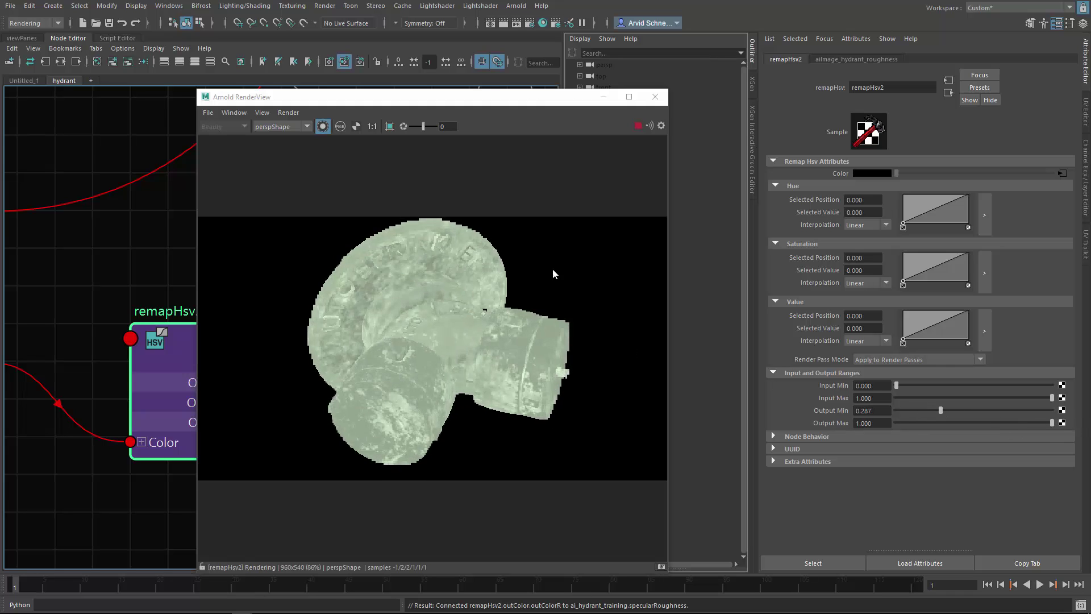
{"action": "left_click", "coordinate": [324, 126]}
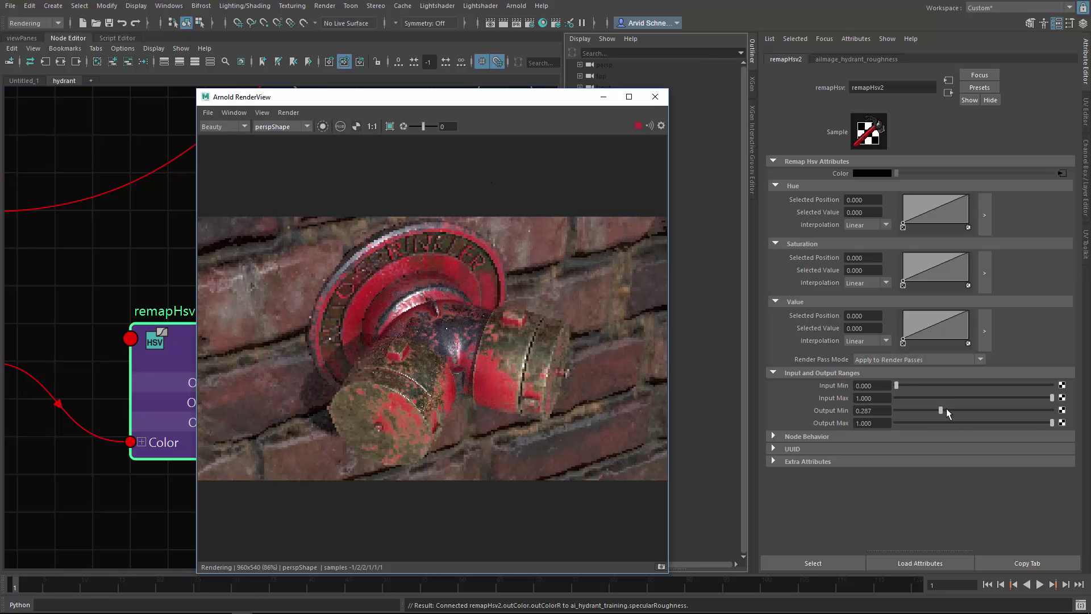
- Reset remapHsv2's Output Min to 0, try an Output Max of 0.382, and restore Output Max to 1
{"action": "left_click_drag", "start_coordinate": [943, 409], "coordinate": [864, 408]}
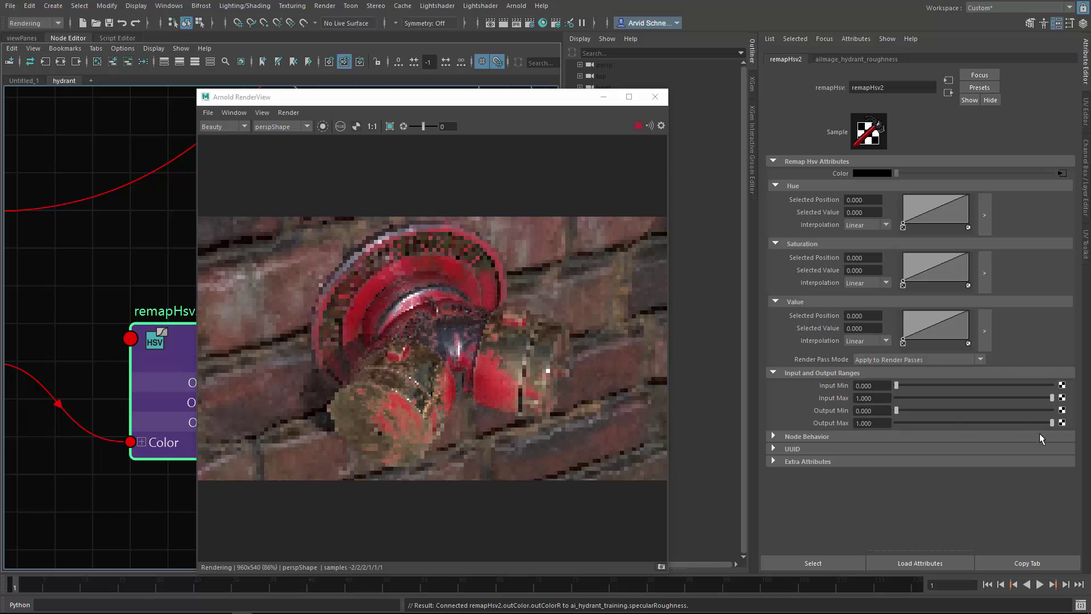
{"action": "left_click_drag", "start_coordinate": [1052, 423], "coordinate": [954, 422]}
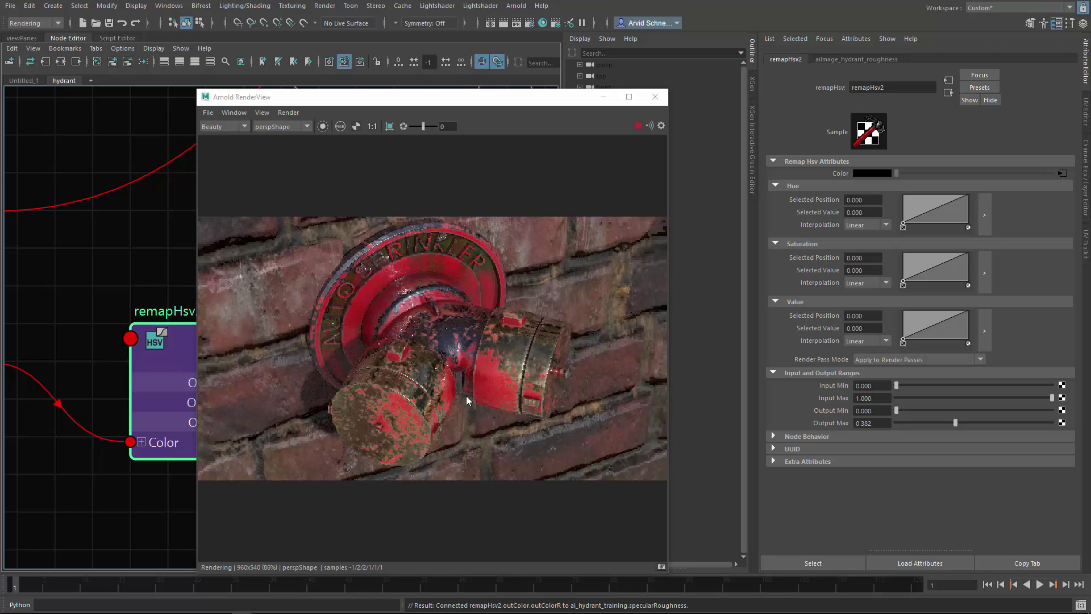
{"action": "left_click_drag", "start_coordinate": [955, 423], "coordinate": [1058, 424]}
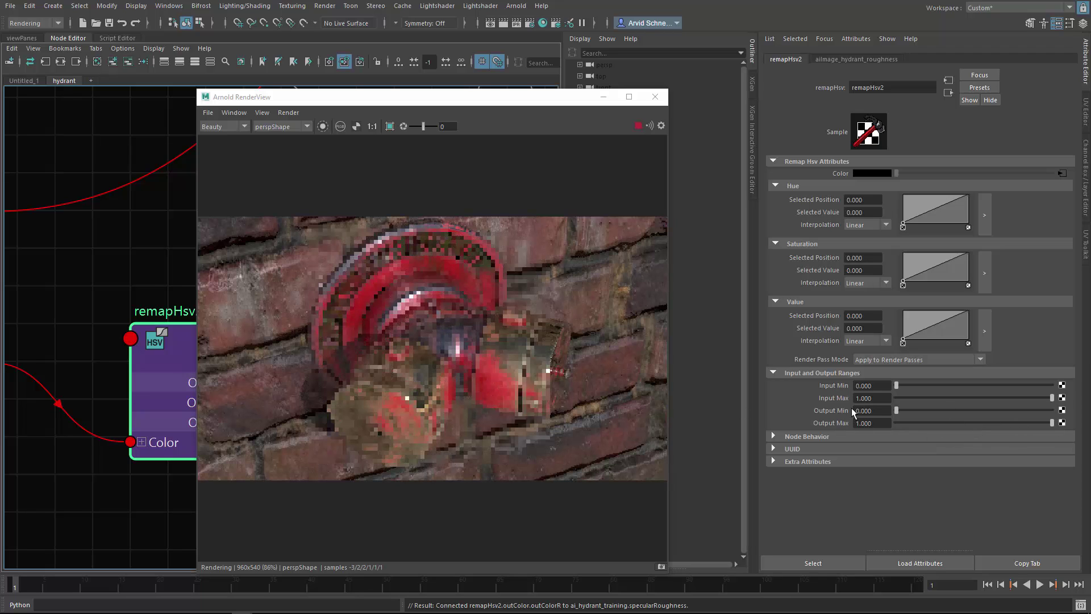
- Set remapHsv2's Output Min to 0.202 and limit the render to a crop region around the whole hydrant
{"action": "left_click_drag", "start_coordinate": [897, 411], "coordinate": [927, 413]}
{"action": "left_click_drag", "start_coordinate": [489, 288], "coordinate": [408, 378], "text": "shift"}
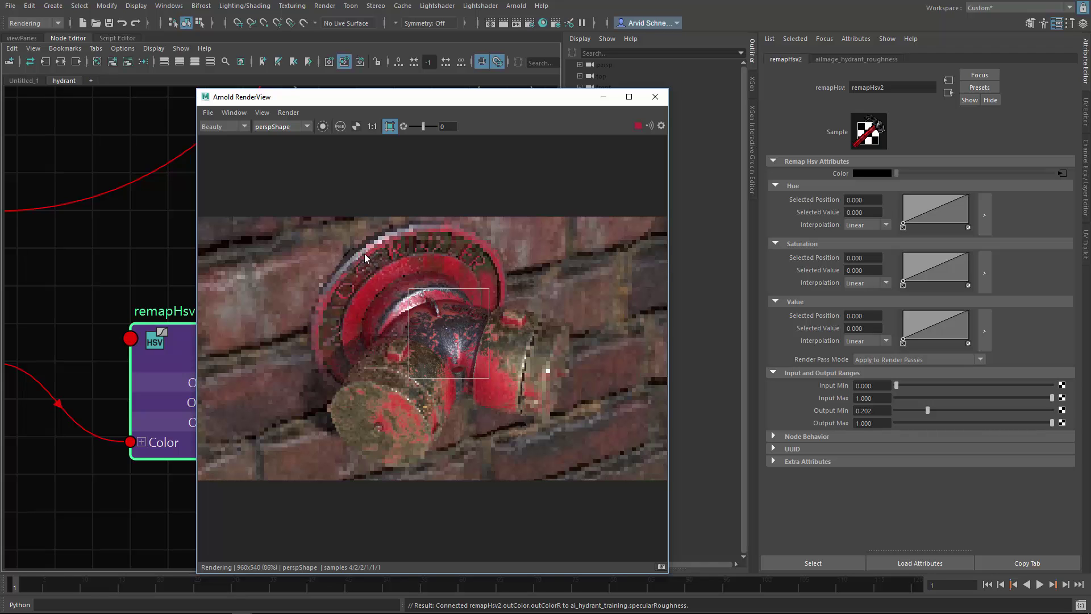
{"action": "left_click_drag", "start_coordinate": [513, 227], "coordinate": [336, 329]}
{"action": "left_click_drag", "start_coordinate": [299, 210], "coordinate": [613, 480]}
{"action": "left_click_drag", "start_coordinate": [543, 165], "coordinate": [709, 151], "text": "alt"}
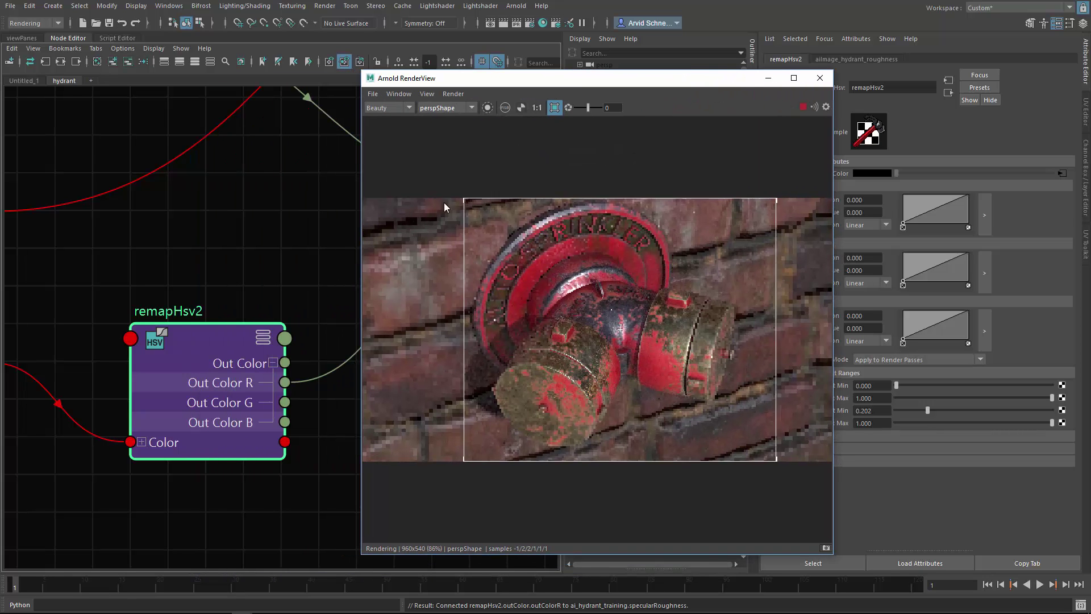
- Compare the viewport model with the render and review how the textures and remapHsv2 feed ai_hydrant_training
{"action": "left_click", "coordinate": [29, 38]}
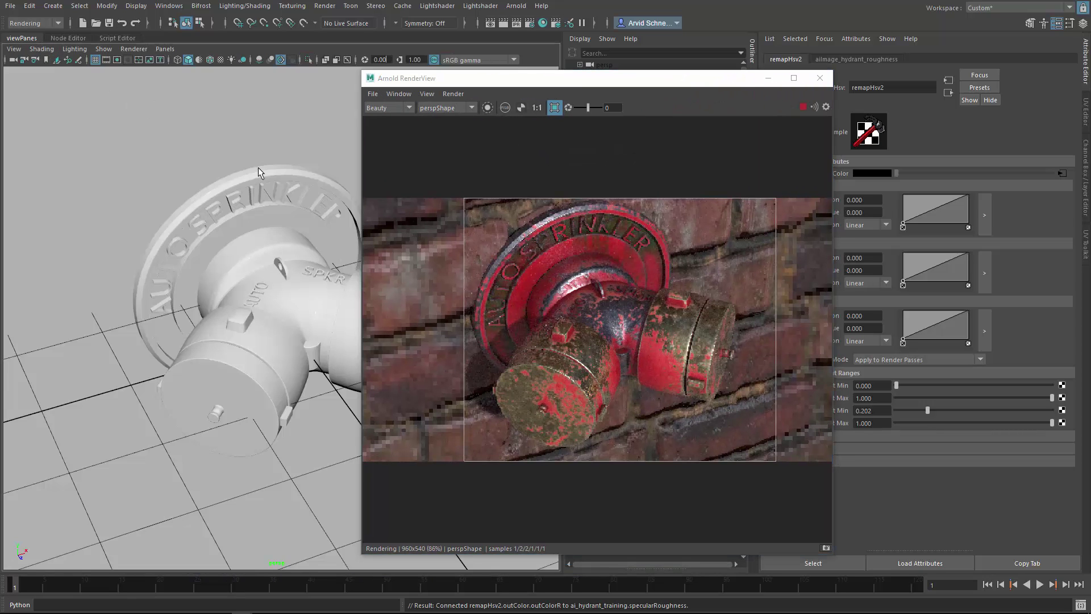
{"action": "left_click", "coordinate": [69, 38]}
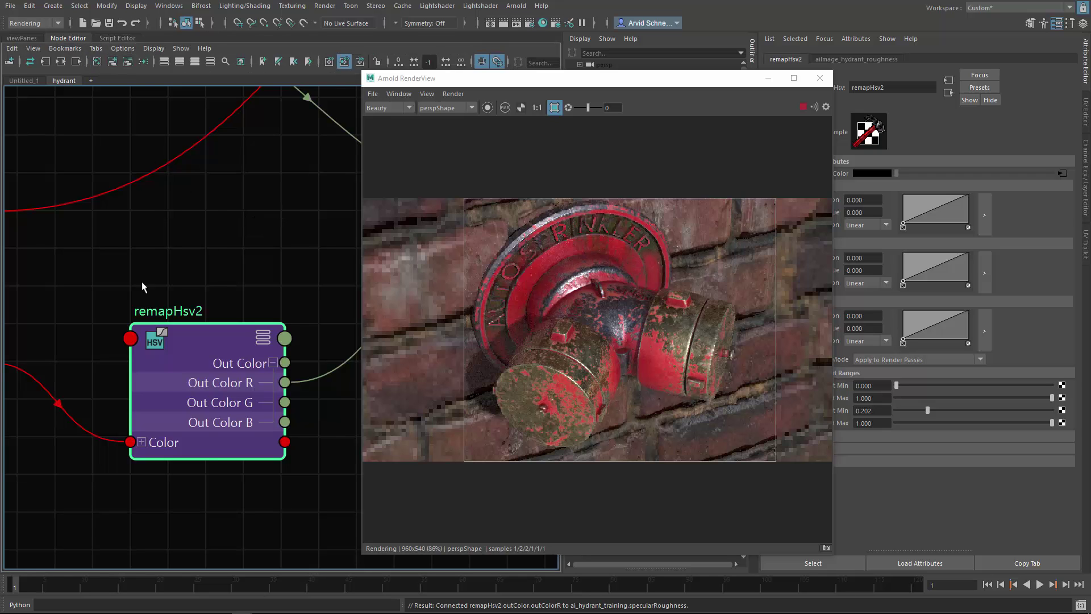
{"action": "scroll", "coordinate": [199, 244], "scroll_direction": "down", "scroll_amount": 8}
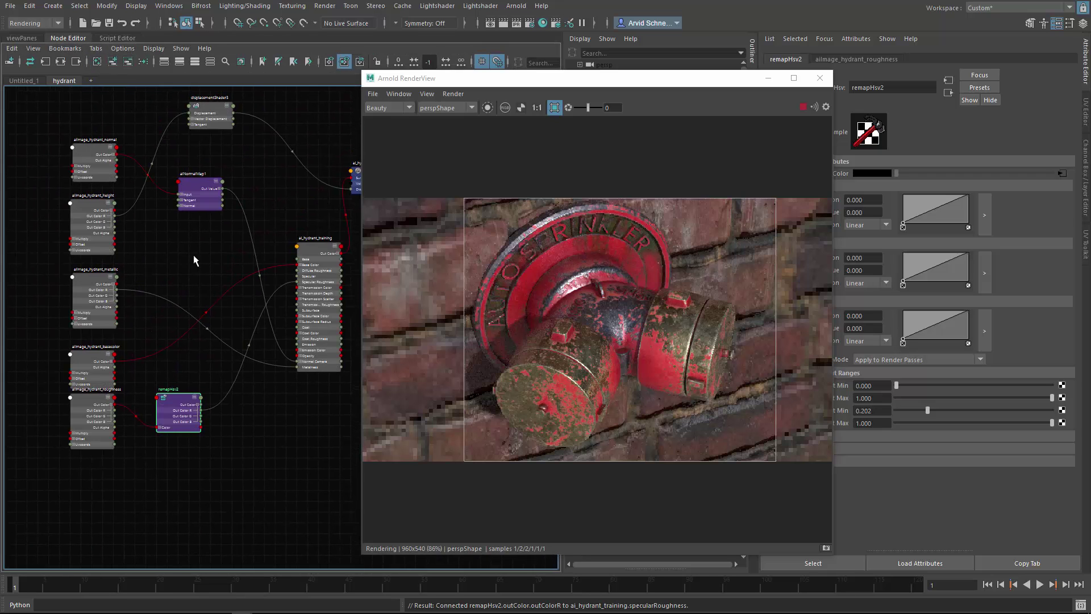
{"action": "middle_click_drag", "start_coordinate": [194, 259], "coordinate": [189, 298], "text": "alt"}
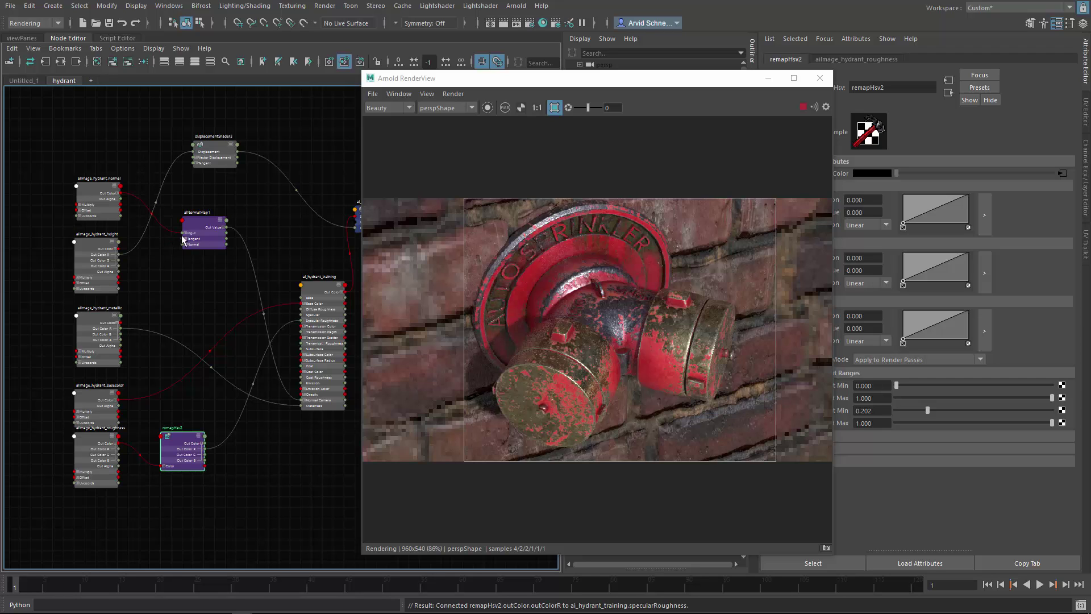
{"action": "middle_click_drag", "start_coordinate": [331, 291], "coordinate": [278, 230], "text": "alt"}
{"action": "scroll", "coordinate": [278, 233], "scroll_direction": "up", "scroll_amount": 3}
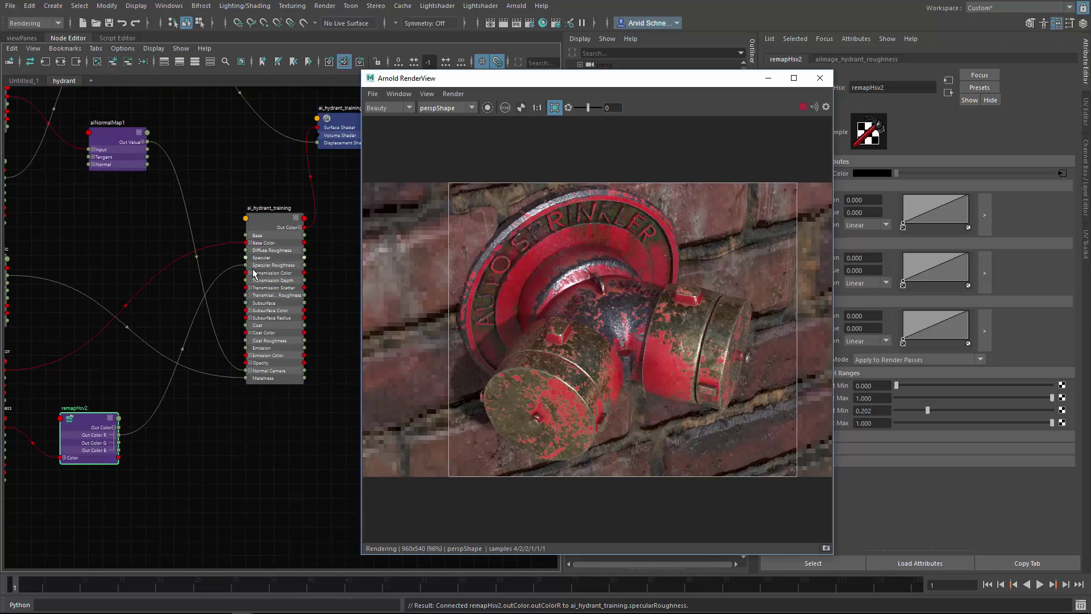
{"action": "scroll", "coordinate": [250, 273], "scroll_direction": "up", "scroll_amount": 2}
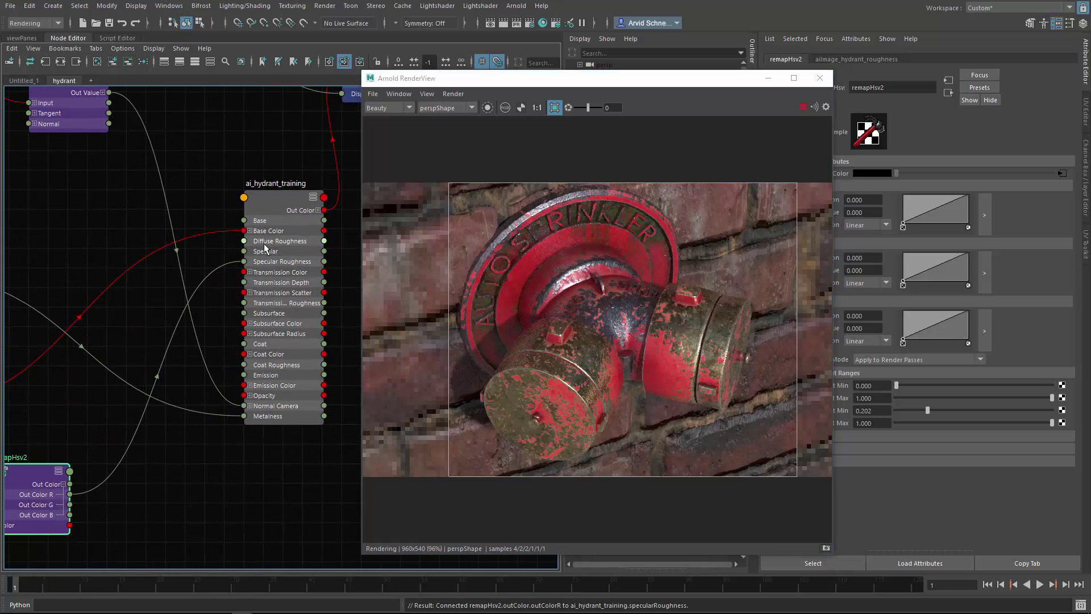
{"action": "middle_click_drag", "start_coordinate": [216, 231], "coordinate": [252, 153], "text": "alt"}
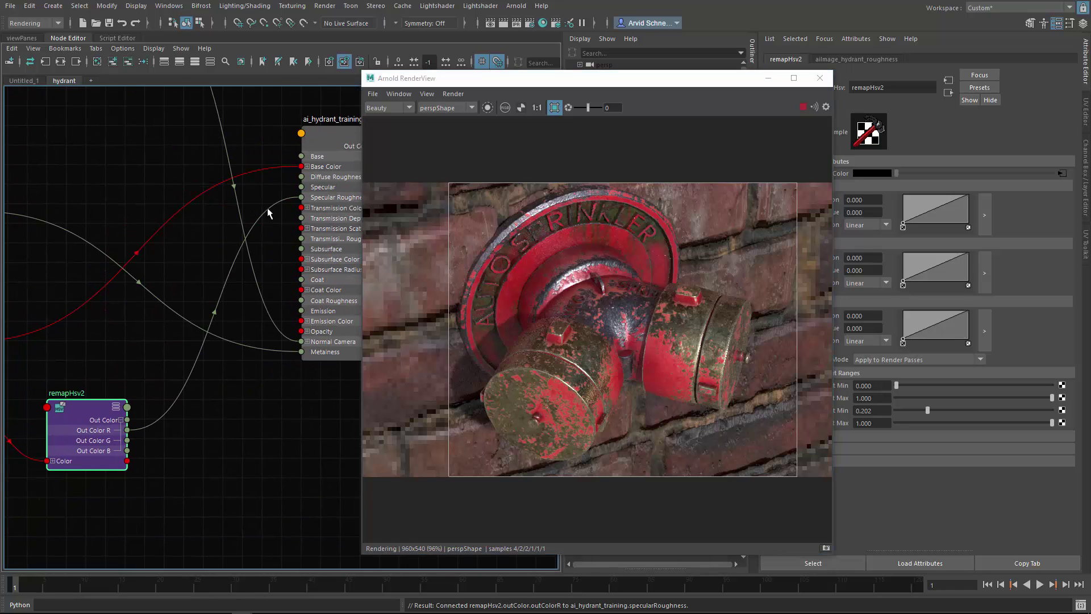
{"action": "scroll", "coordinate": [261, 207], "scroll_direction": "down", "scroll_amount": 2}
{"action": "middle_click_drag", "start_coordinate": [170, 221], "coordinate": [229, 257], "text": "alt"}
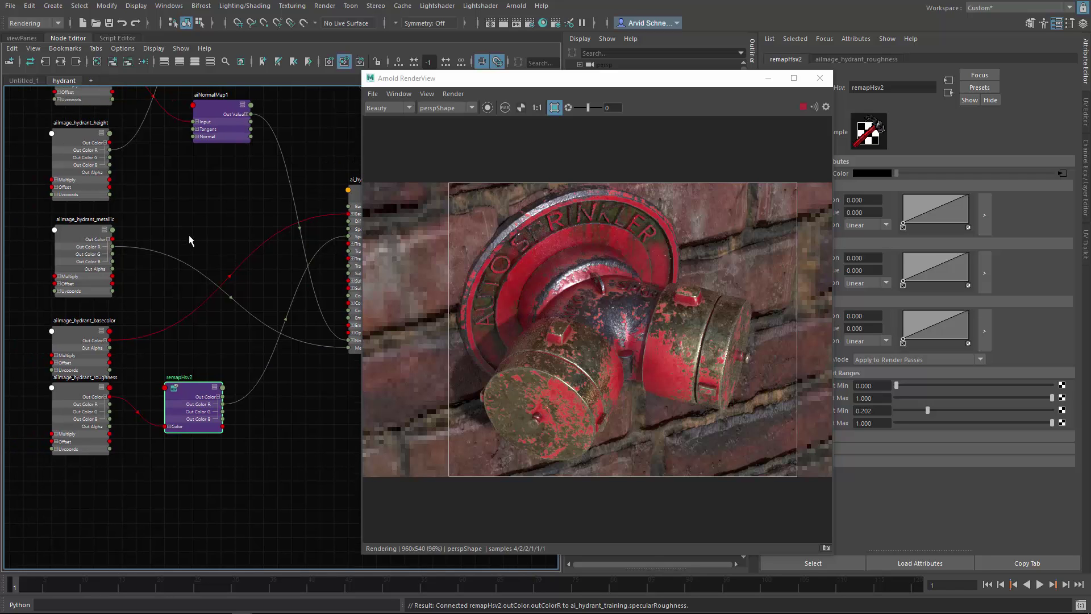
- Save the scene and close the Arnold RenderView window
{"action": "left_click_drag", "start_coordinate": [660, 77], "coordinate": [434, 67]}
{"action": "left_click", "coordinate": [109, 23]}
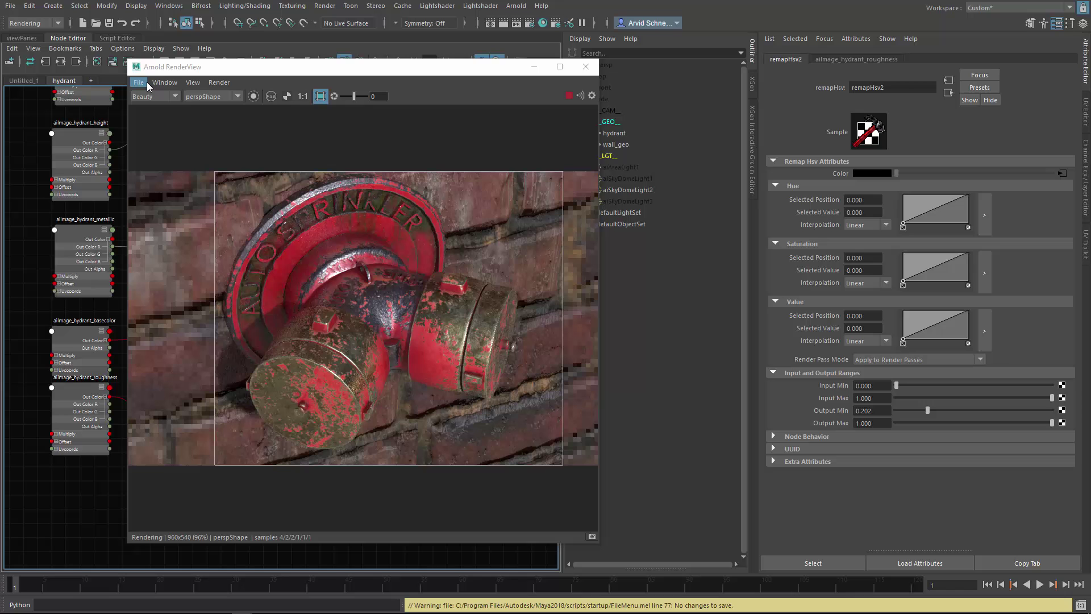
{"action": "left_click", "coordinate": [585, 66]}
- Examine the complete hydrant network from the five image nodes to the shading group
{"action": "left_click", "coordinate": [433, 167]}
{"action": "middle_click_drag", "start_coordinate": [432, 163], "coordinate": [429, 295], "text": "alt"}
{"action": "right_click_drag", "start_coordinate": [435, 243], "coordinate": [348, 278], "text": "alt"}
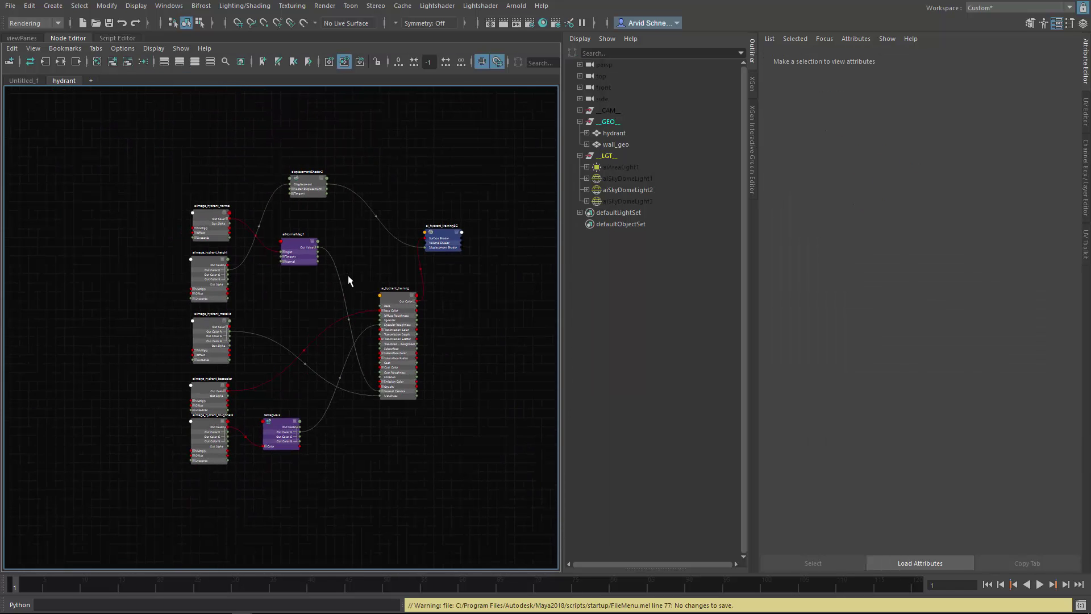
{"action": "middle_click_drag", "start_coordinate": [344, 245], "coordinate": [349, 205], "text": "alt"}
{"action": "right_click_drag", "start_coordinate": [345, 209], "coordinate": [400, 166], "text": "alt"}
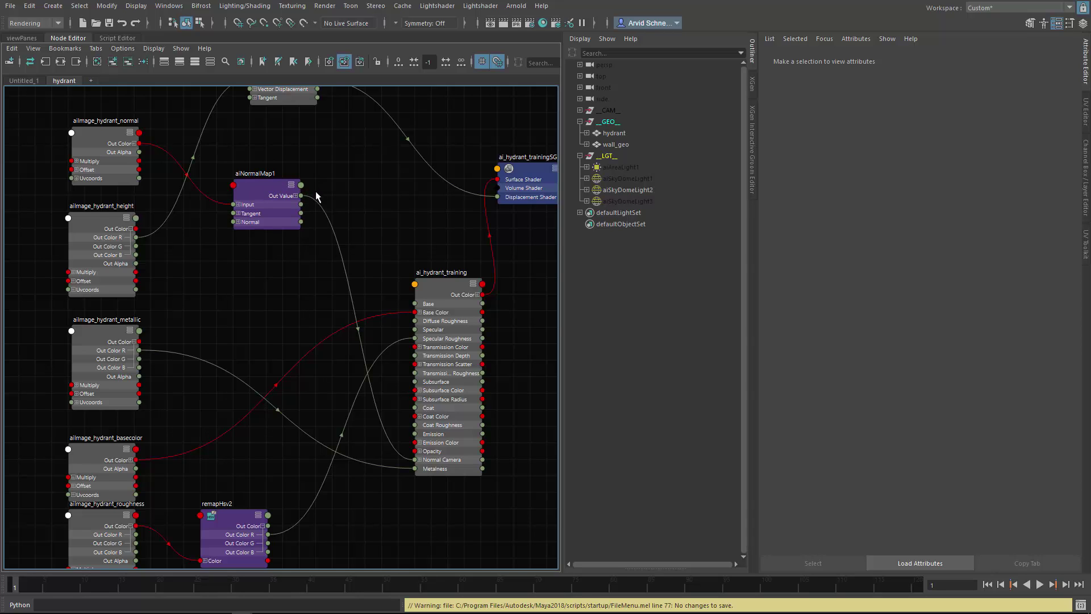
{"action": "mouse_move", "coordinate": [345, 202]}
{"action": "middle_mouse_down", "text": "alt"}
{"action": "mouse_move", "coordinate": [333, 168]}
{"action": "mouse_move", "coordinate": [335, 205]}
{"action": "middle_mouse_up", "text": "alt"}
{"action": "right_click_drag", "start_coordinate": [335, 205], "coordinate": [273, 239], "text": "alt"}
{"action": "middle_click_drag", "start_coordinate": [349, 214], "coordinate": [303, 238], "text": "alt"}
- Tidy the network by lowering aiImage_hydrant_roughness, raising ai_hydrant_training and its shading group, and aligning aiNormalMap1 beneath the displacement shader
{"action": "left_click_drag", "start_coordinate": [430, 204], "coordinate": [466, 191]}
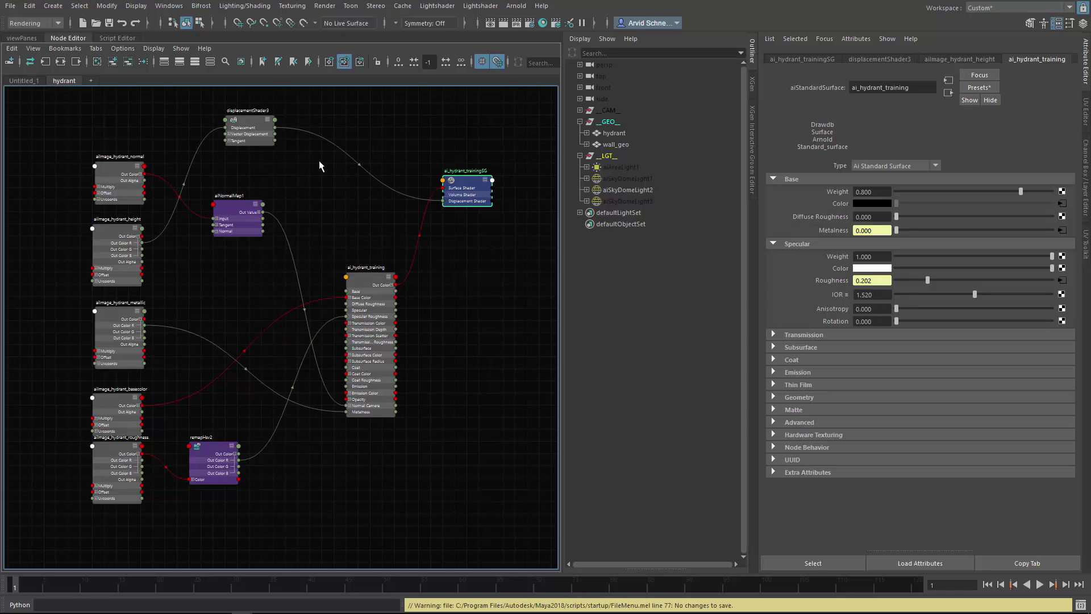
{"action": "left_click_drag", "start_coordinate": [464, 180], "coordinate": [427, 193]}
{"action": "left_click", "coordinate": [472, 292]}
{"action": "middle_click_drag", "start_coordinate": [416, 264], "coordinate": [492, 258], "text": "alt"}
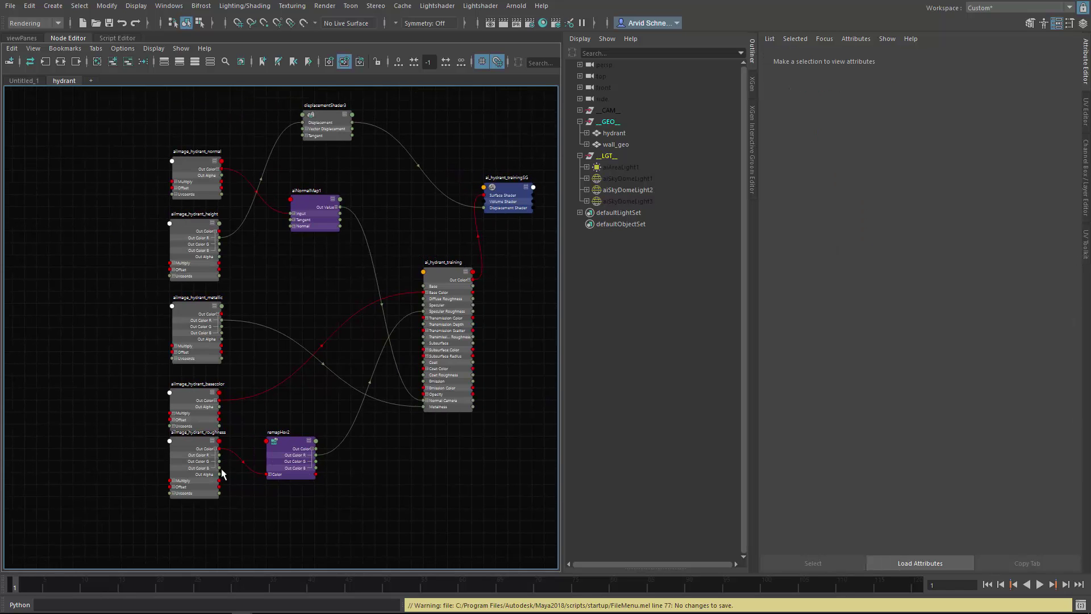
{"action": "left_click_drag", "start_coordinate": [211, 472], "coordinate": [197, 508]}
{"action": "left_click_drag", "start_coordinate": [454, 289], "coordinate": [455, 278]}
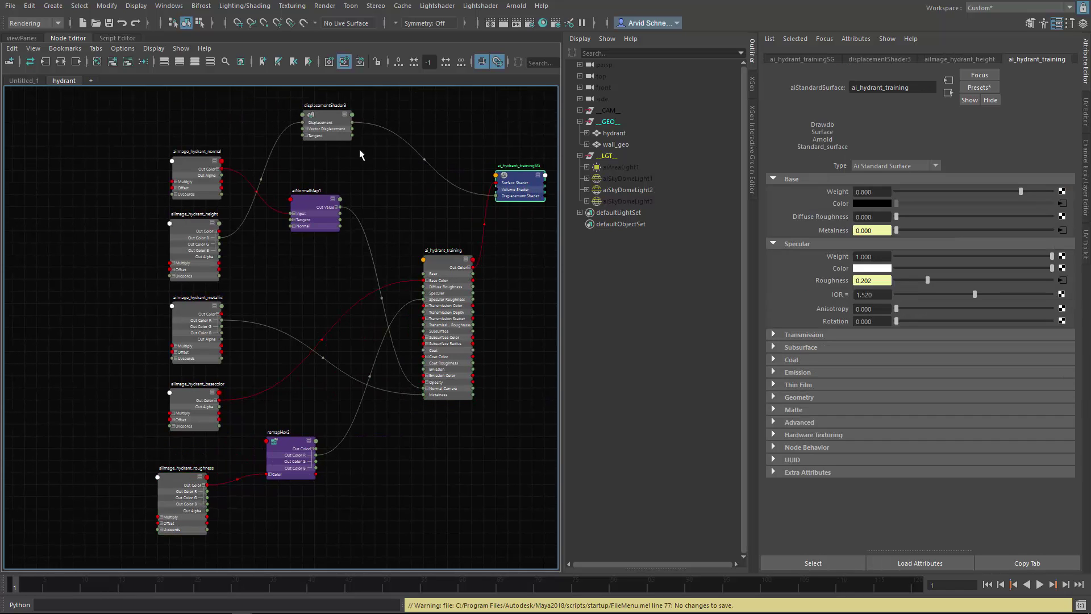
{"action": "left_click_drag", "start_coordinate": [307, 211], "coordinate": [318, 188]}
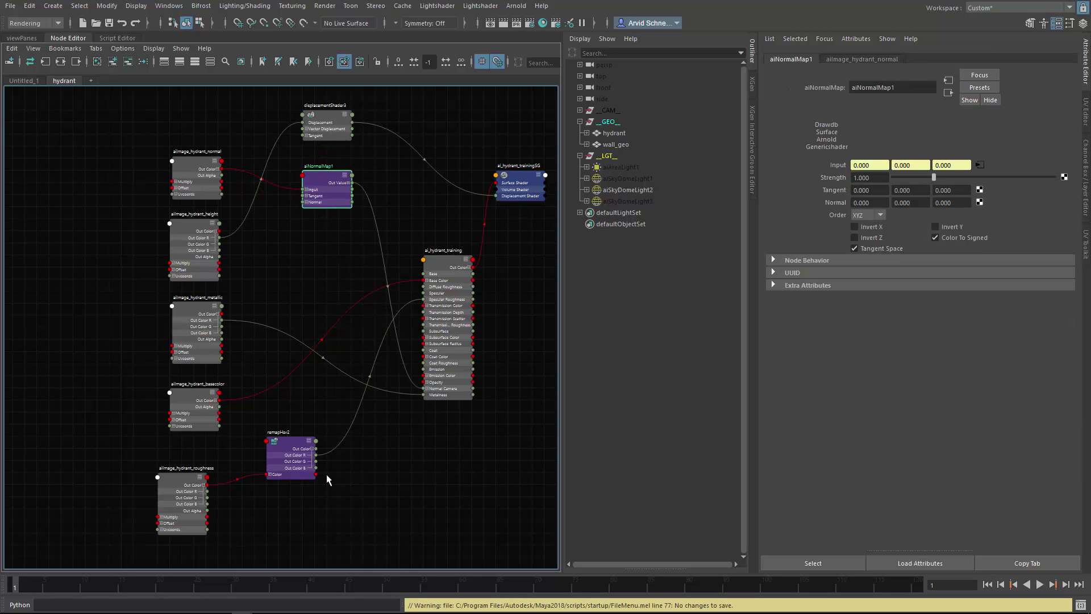
{"action": "middle_click_drag", "start_coordinate": [418, 294], "coordinate": [308, 292], "text": "alt"}
{"action": "left_click", "coordinate": [428, 317]}
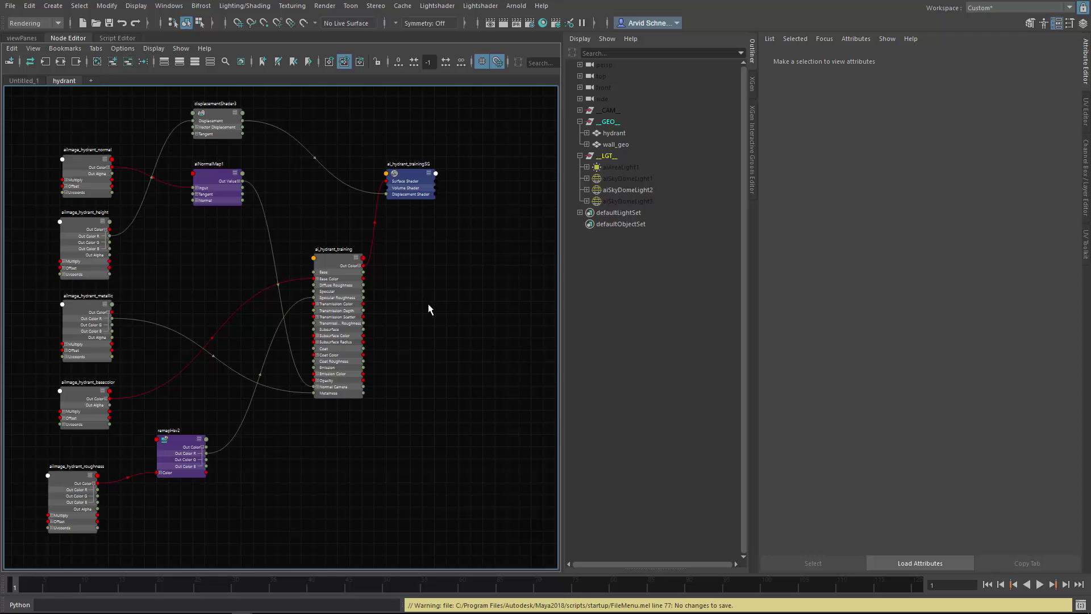
- Test a Thin Film Thickness of 500 on ai_hydrant_training in the Arnold render and return it to 0
{"action": "left_click", "coordinate": [335, 267]}
{"action": "left_click", "coordinate": [517, 7]}
{"action": "left_click", "coordinate": [534, 32]}
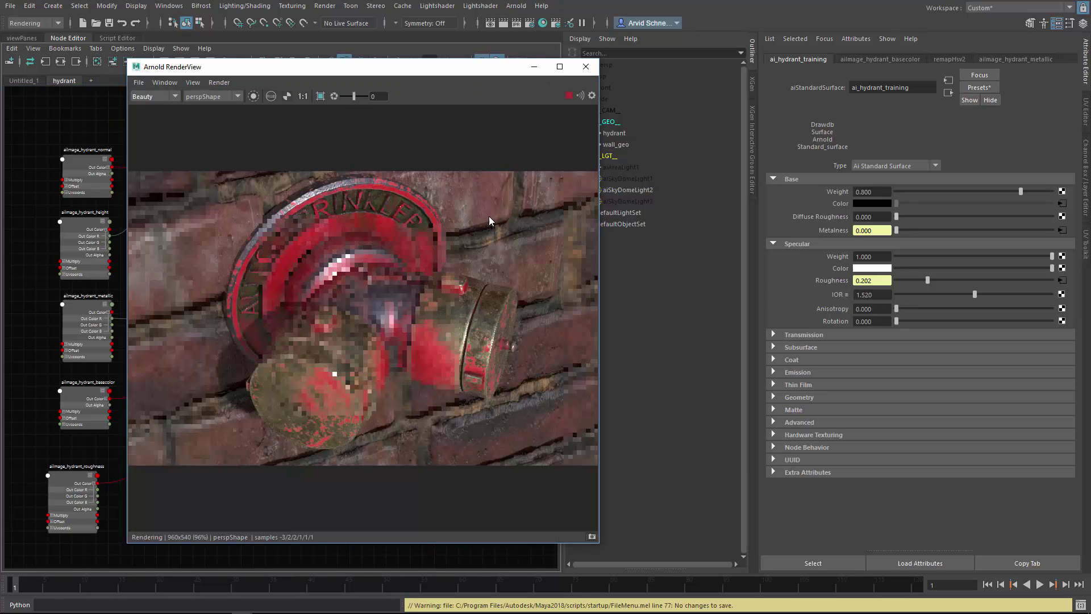
{"action": "left_click", "coordinate": [798, 384]}
{"action": "left_click", "coordinate": [825, 397]}
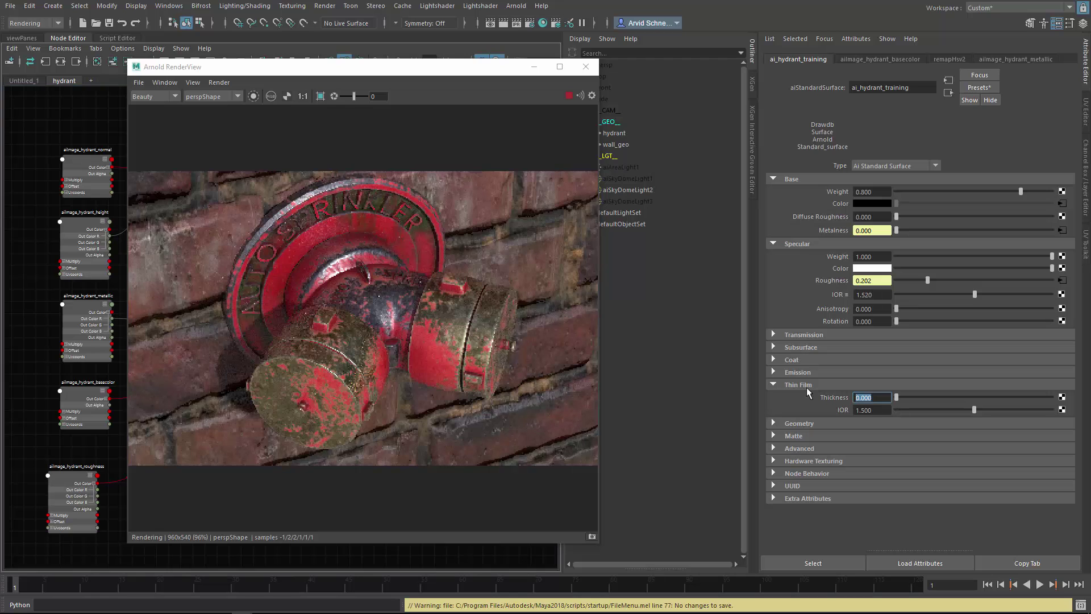
{"action": "type", "text": "500"}
{"action": "key", "text": "Return"}
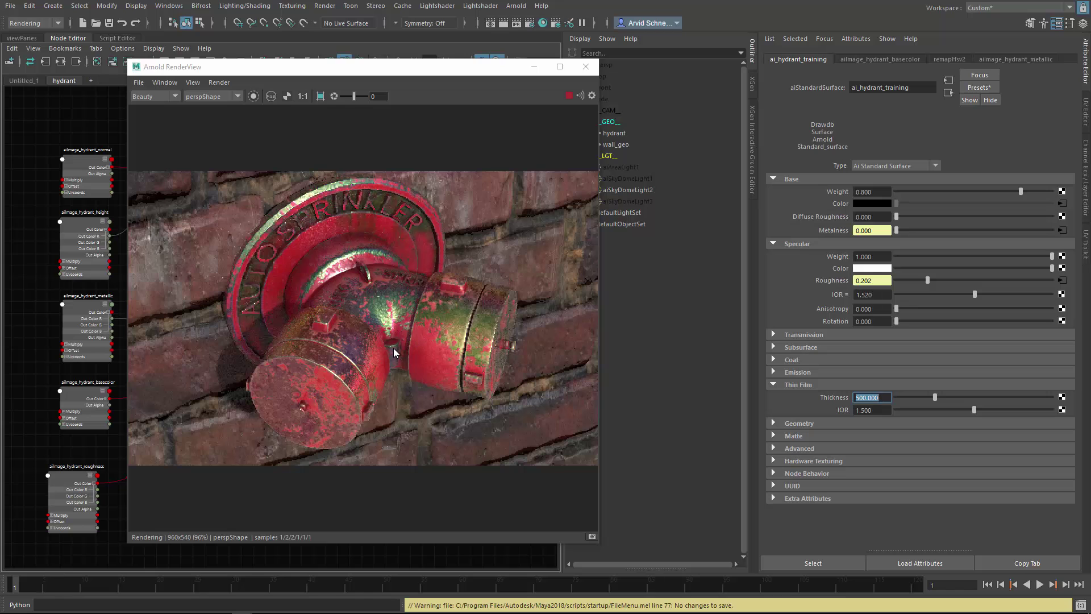
{"action": "left_click_drag", "start_coordinate": [934, 398], "coordinate": [857, 398]}
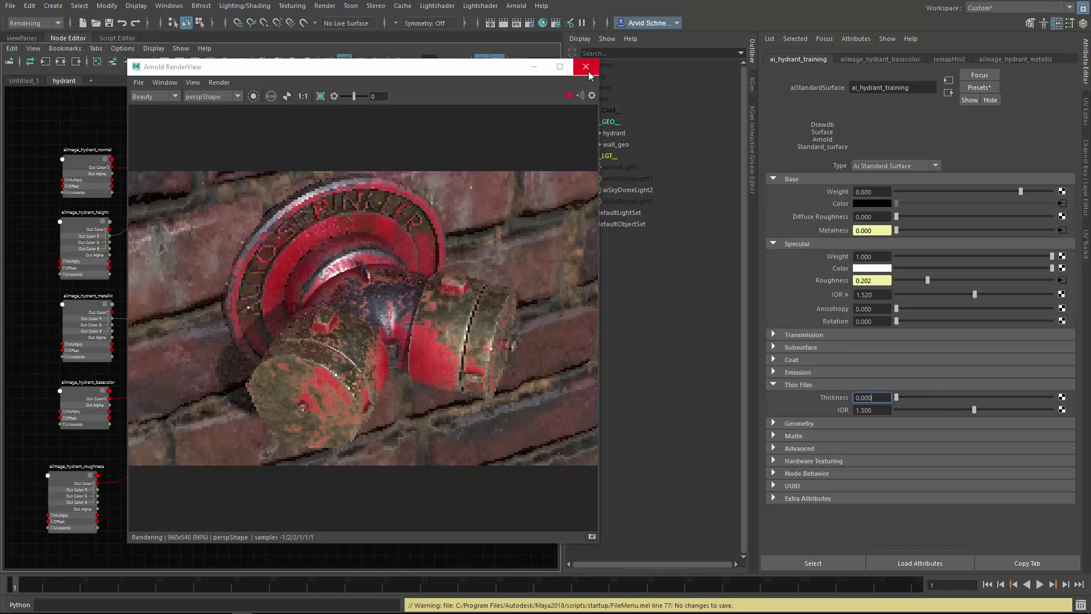
{"action": "left_click", "coordinate": [589, 69]}
- Tidy the roughness branch by aligning aiImage_hydrant_roughness under the basecolor image node and raising remapHsv2
{"action": "middle_click_drag", "start_coordinate": [308, 325], "coordinate": [413, 216], "text": "alt"}
{"action": "left_click", "coordinate": [365, 380]}
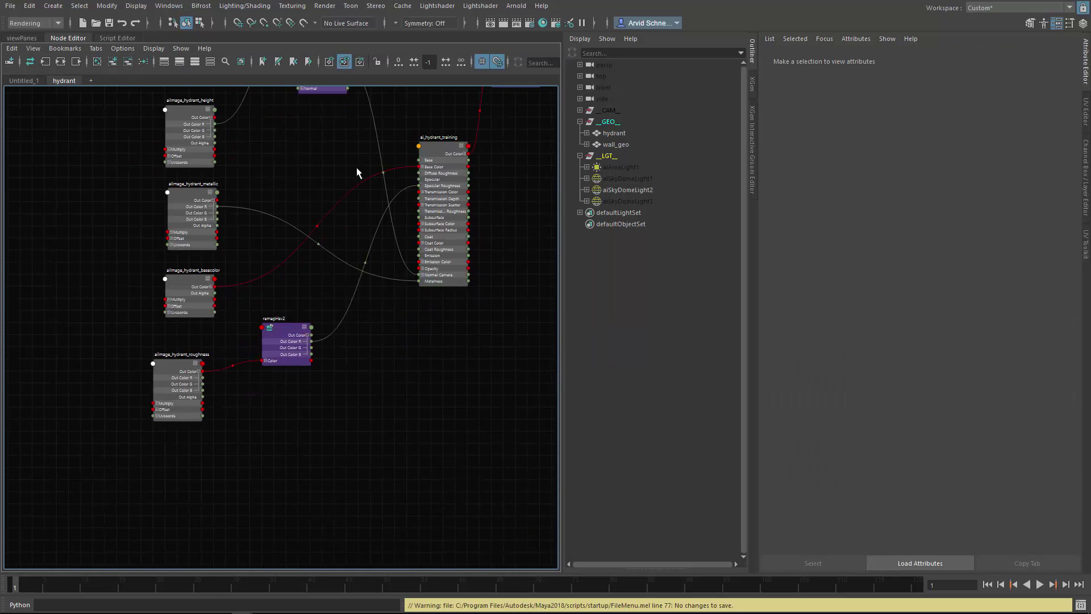
{"action": "scroll", "coordinate": [186, 390], "scroll_direction": "up", "scroll_amount": 2}
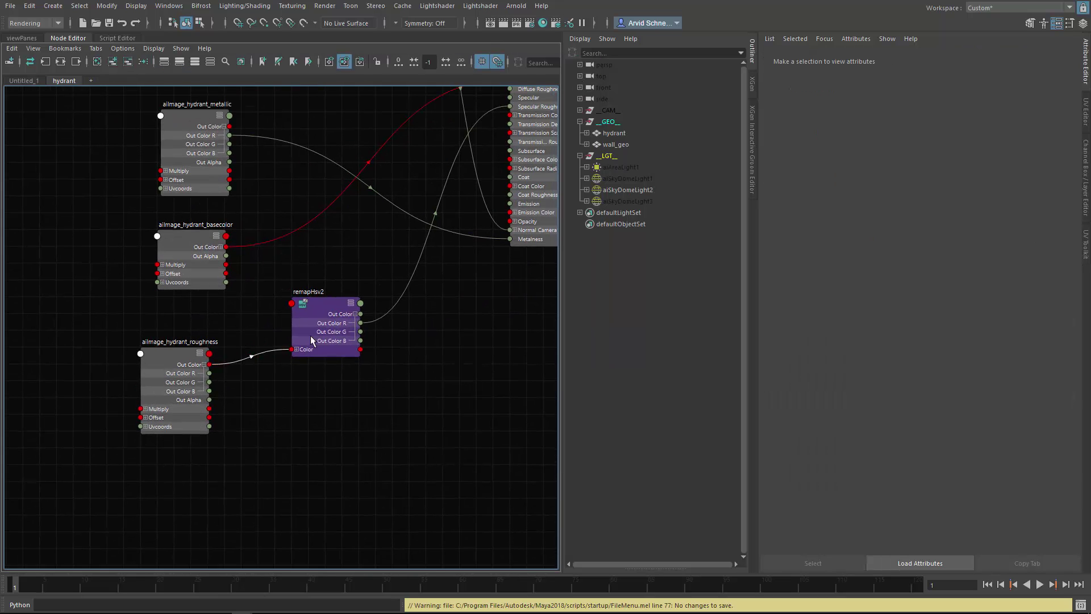
{"action": "left_click_drag", "start_coordinate": [164, 358], "coordinate": [181, 341]}
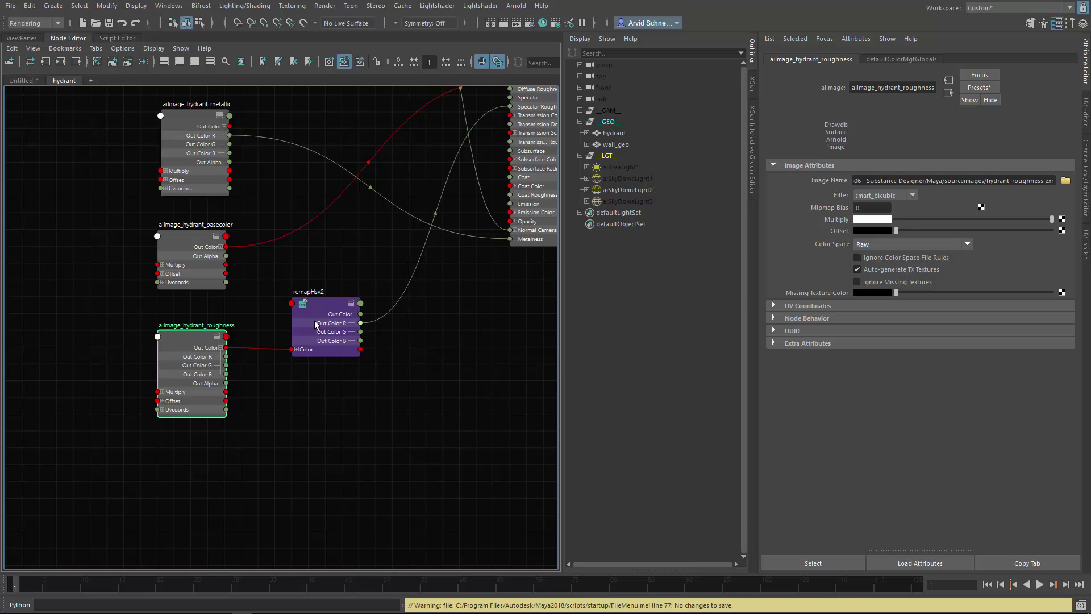
{"action": "left_click_drag", "start_coordinate": [315, 323], "coordinate": [327, 268]}
{"action": "middle_click_drag", "start_coordinate": [475, 305], "coordinate": [402, 327], "text": "alt"}
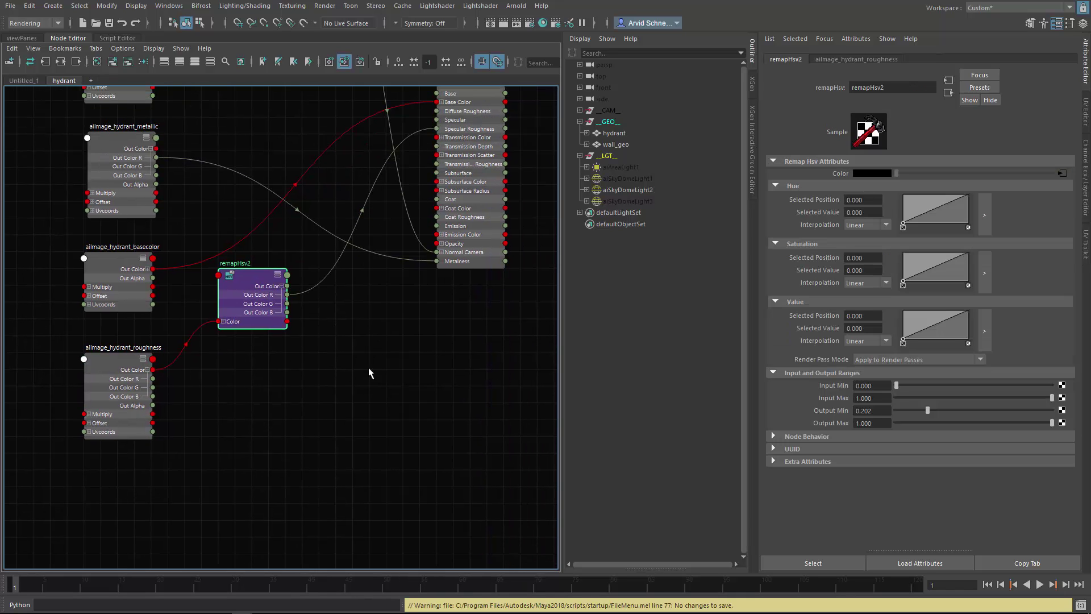
- Add another remapHsv node below remapHsv2, show all its attributes and connect aiImage_hydrant_roughness's Out Color to its Color
{"action": "left_click", "coordinate": [370, 379]}
{"action": "key", "text": "Tab"}
{"action": "type", "text": "remap"}
{"action": "key", "text": "Down"}
{"action": "key", "text": "Return"}
{"action": "left_click_drag", "start_coordinate": [417, 411], "coordinate": [368, 399]}
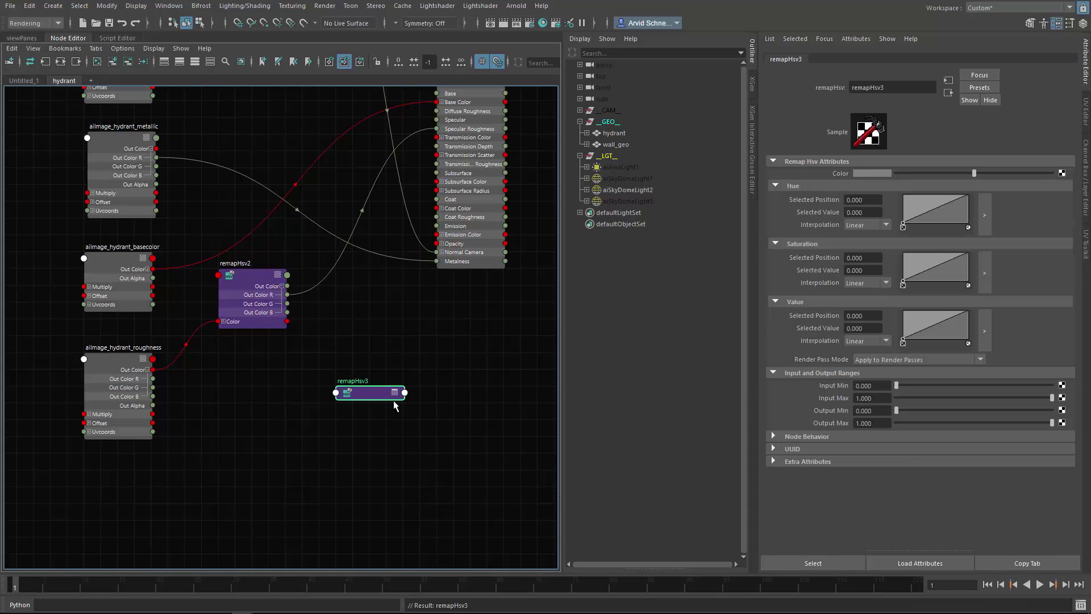
{"action": "key", "text": "3"}
{"action": "left_click_drag", "start_coordinate": [152, 372], "coordinate": [335, 430]}
{"action": "left_click_drag", "start_coordinate": [383, 400], "coordinate": [349, 399]}
{"action": "left_click", "coordinate": [406, 373]}
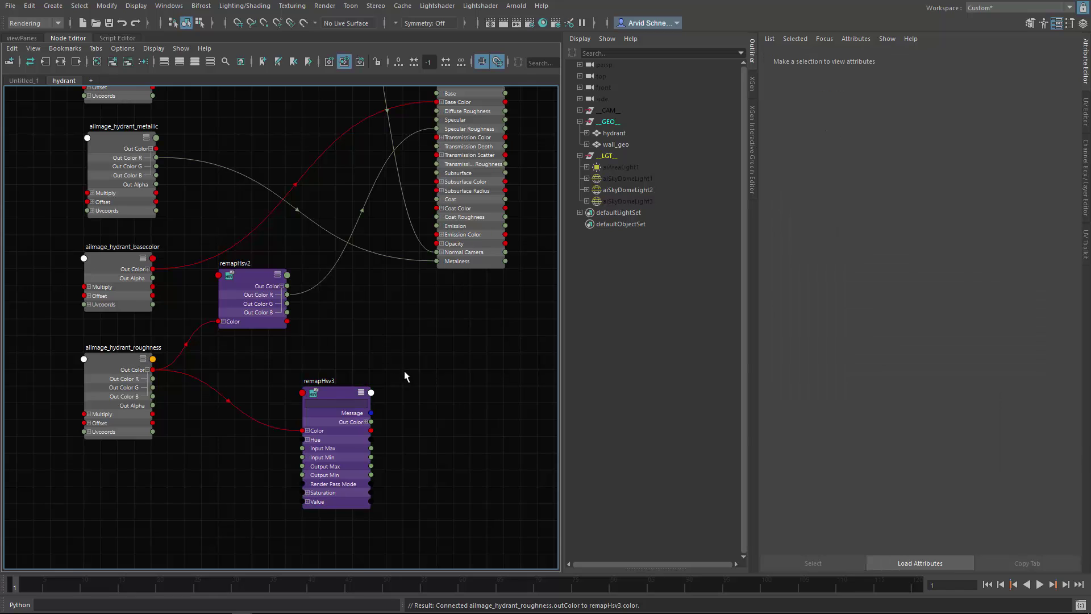
- Shift ai_hydrant_training aside and add an aiColorCorrect node beneath it with its custom attribute list displayed
{"action": "middle_click_drag", "start_coordinate": [466, 250], "coordinate": [399, 284], "text": "alt"}
{"action": "left_click_drag", "start_coordinate": [384, 189], "coordinate": [451, 188]}
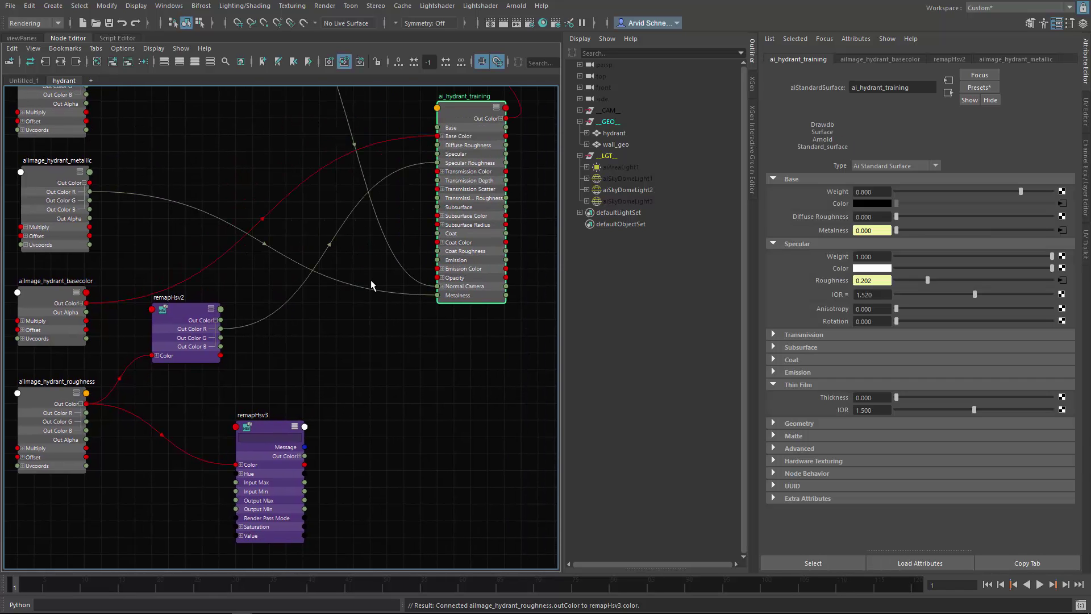
{"action": "left_click", "coordinate": [379, 392]}
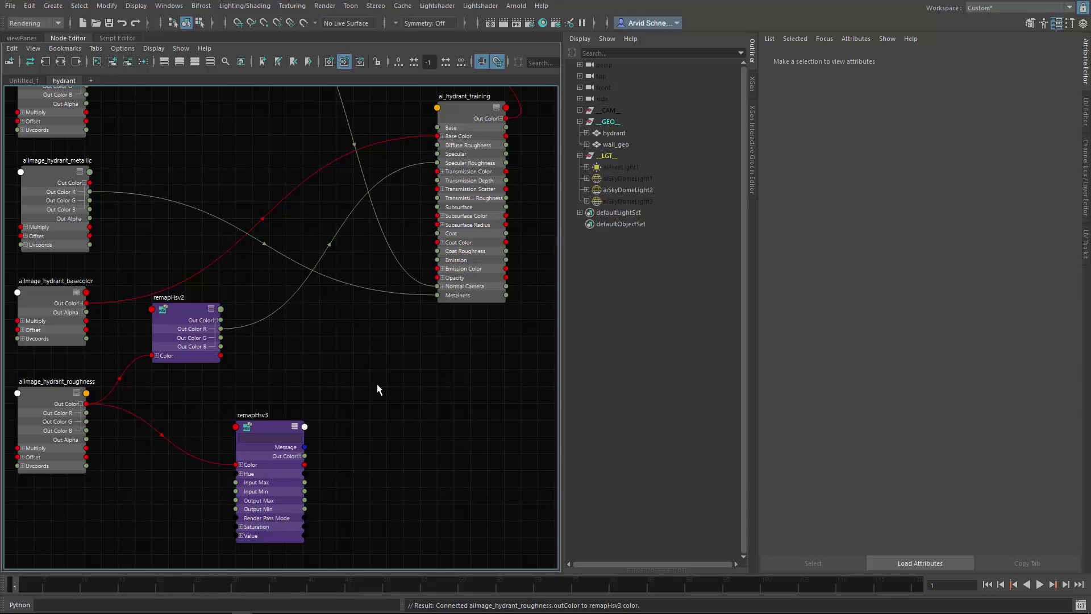
{"action": "key", "text": "Tab"}
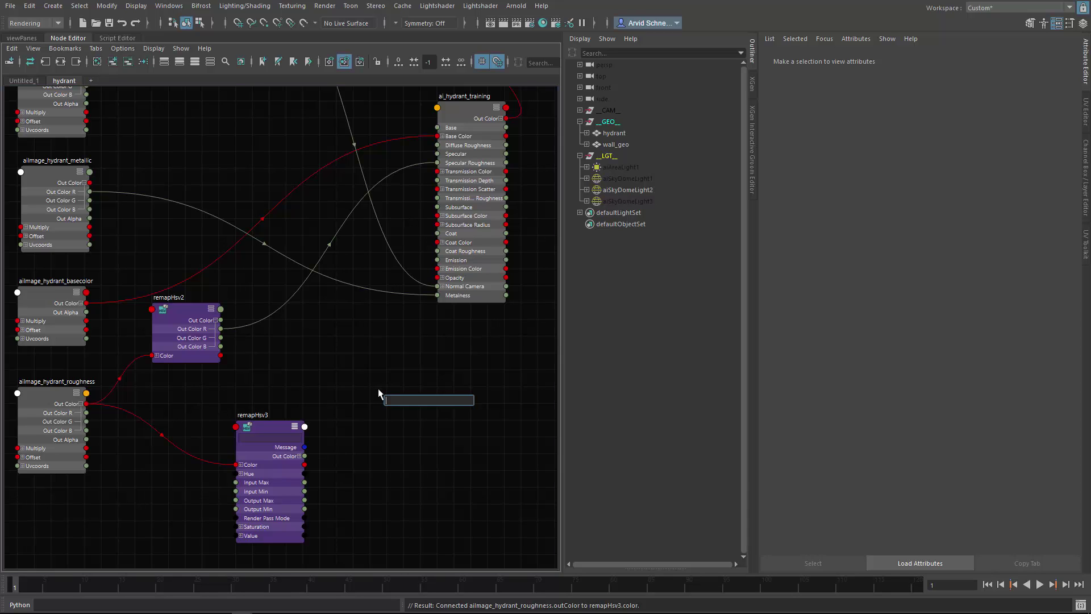
{"action": "type", "text": "aicolo"}
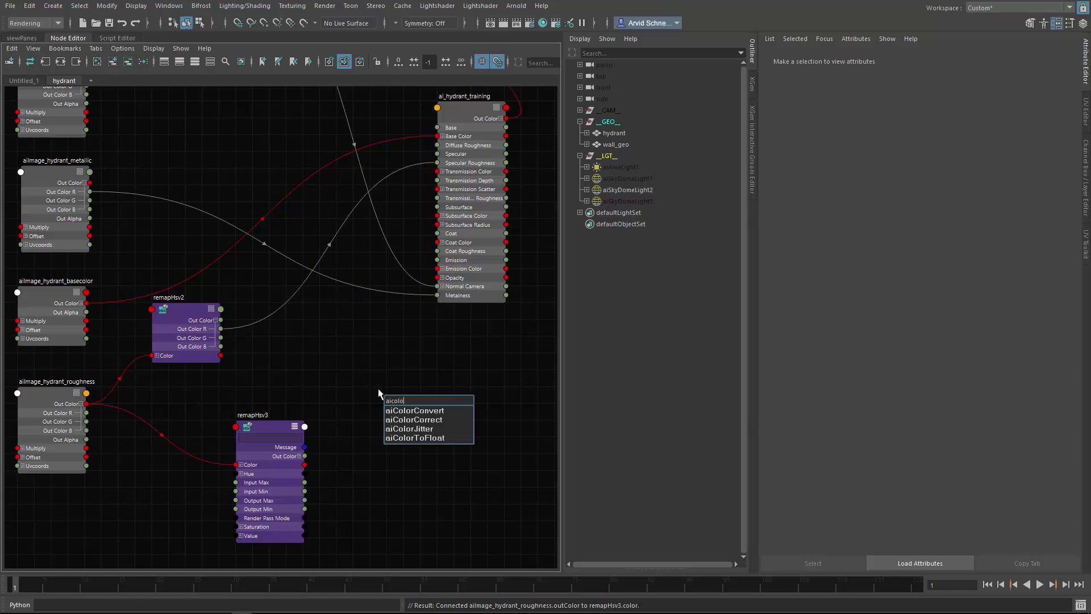
{"action": "key", "text": "Down"}
{"action": "key", "text": "Down"}
{"action": "key", "text": "Return"}
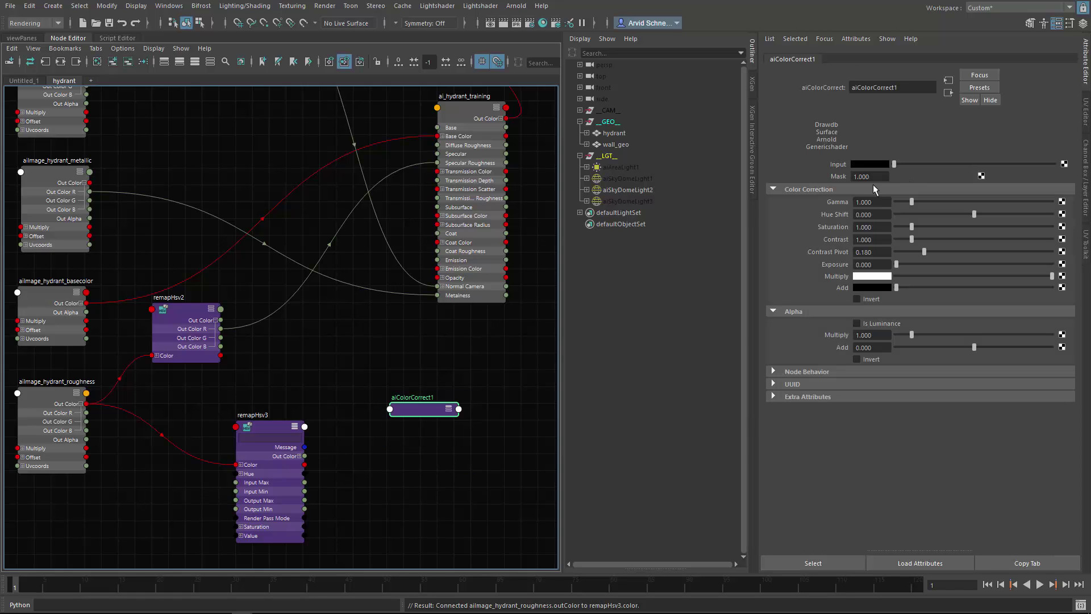
{"action": "left_click", "coordinate": [295, 456]}
{"action": "left_click", "coordinate": [414, 410]}
{"action": "key", "text": "4"}
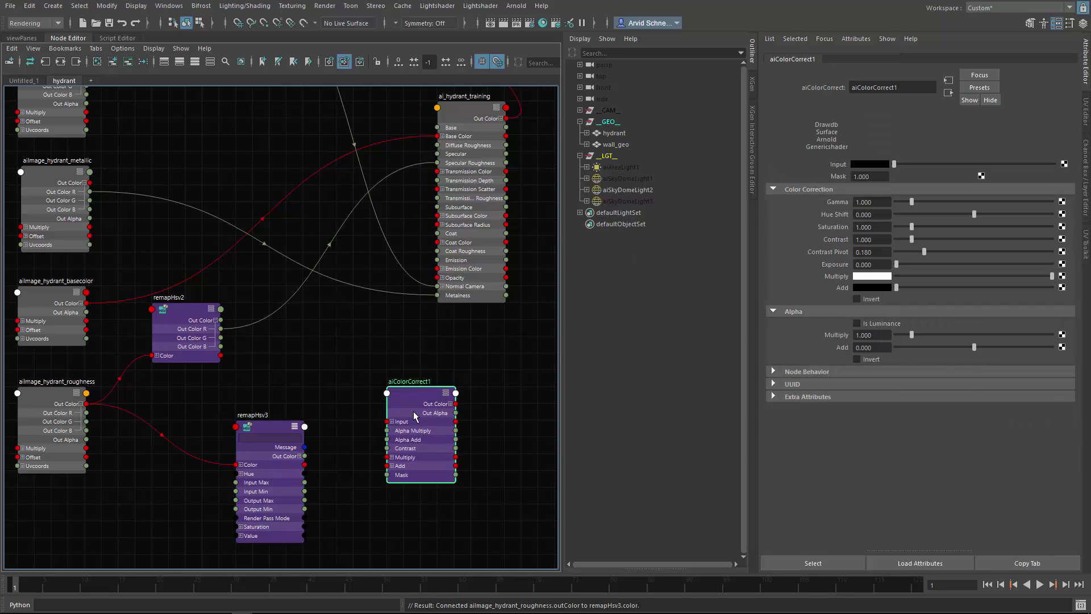
- Connect remapHsv3's Out Color R to the Mask of aiColorCorrect1
{"action": "left_click", "coordinate": [296, 462]}
{"action": "left_click", "coordinate": [299, 456]}
{"action": "left_click_drag", "start_coordinate": [304, 464], "coordinate": [394, 431]}
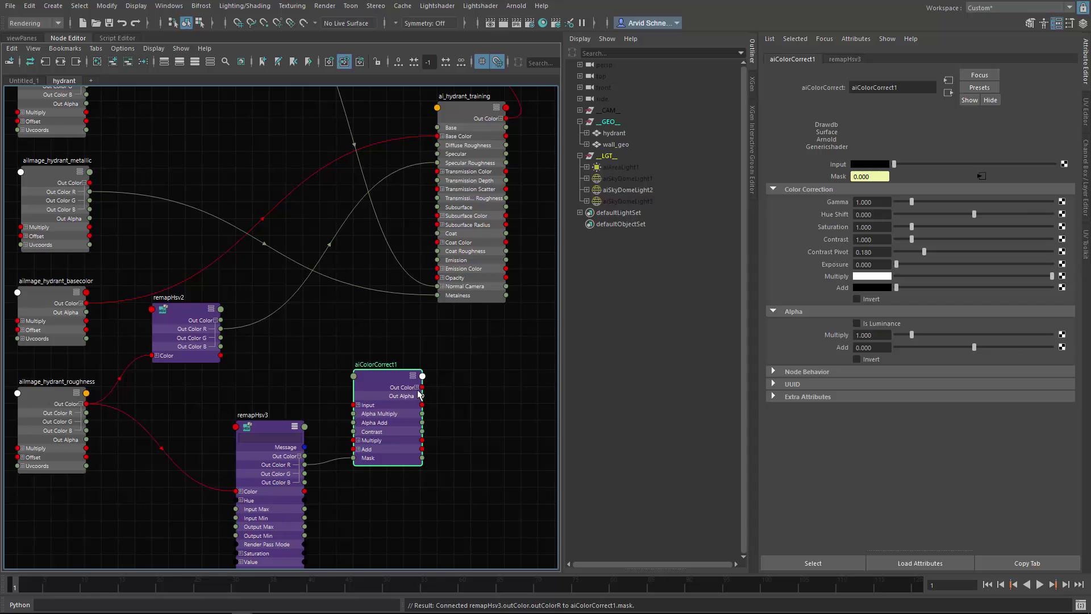
- Add Thin Film Thickness to the custom attribute list of the ai_hydrant_training node
{"action": "middle_click_drag", "start_coordinate": [470, 328], "coordinate": [414, 342], "text": "alt"}
{"action": "left_click_drag", "start_coordinate": [418, 308], "coordinate": [467, 307]}
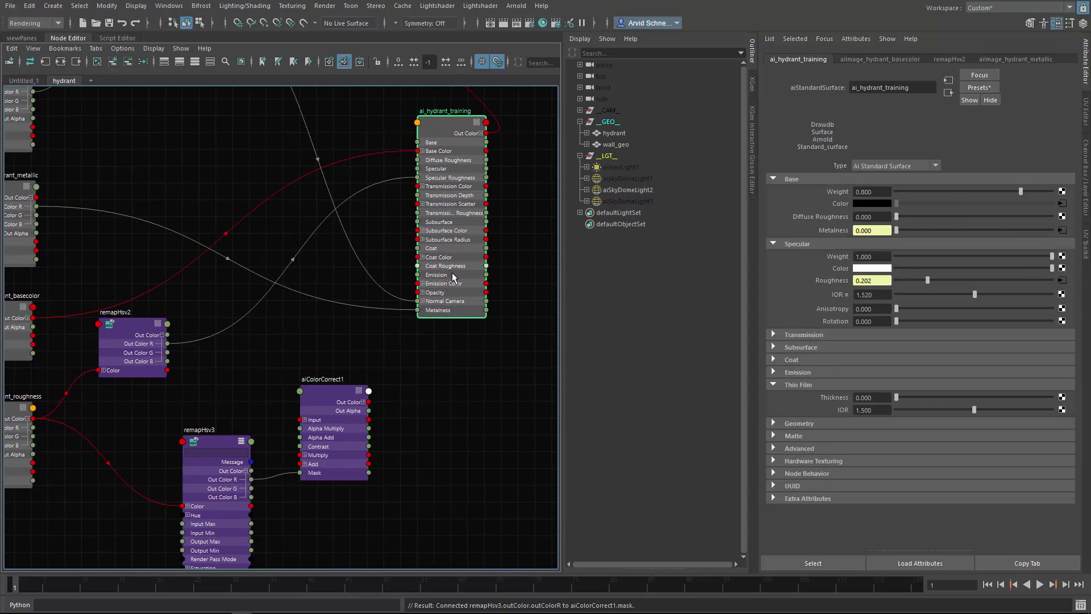
{"action": "right_click", "coordinate": [445, 131]}
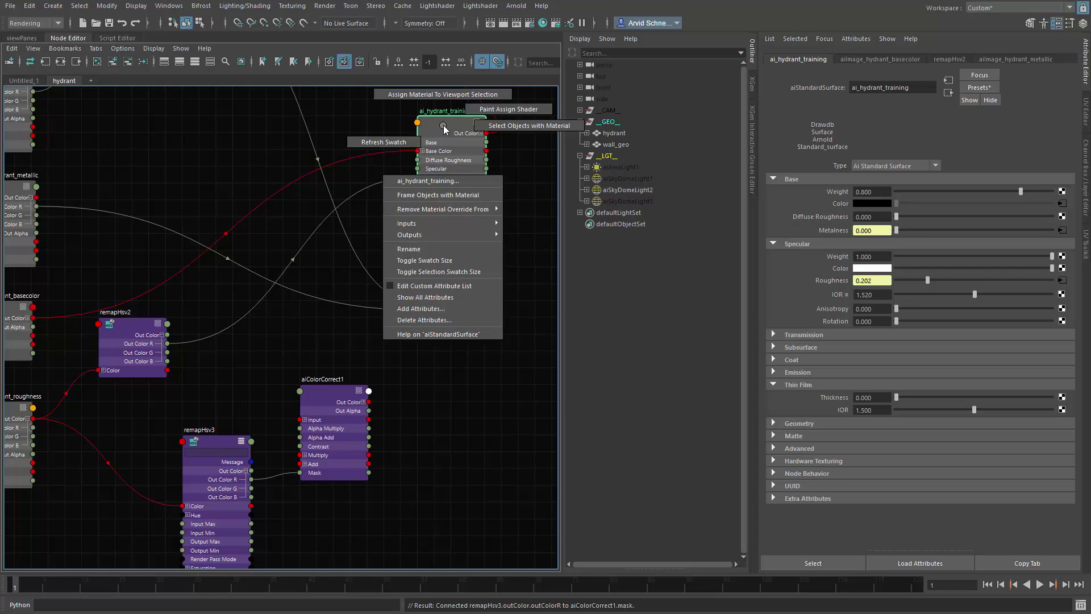
{"action": "left_click", "coordinate": [434, 285]}
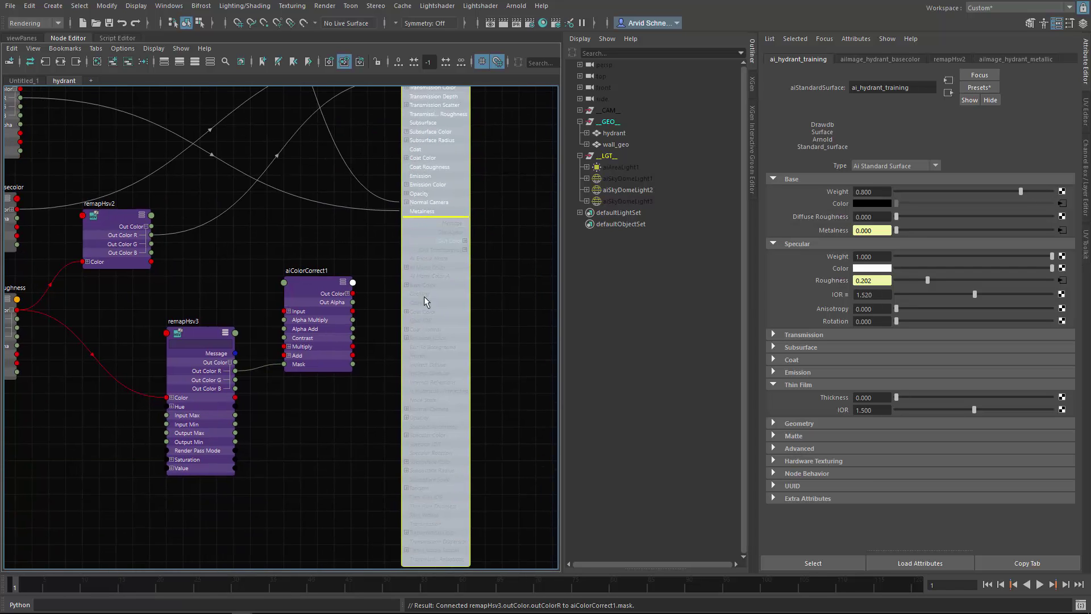
{"action": "scroll", "coordinate": [460, 310], "scroll_direction": "up", "scroll_amount": 5}
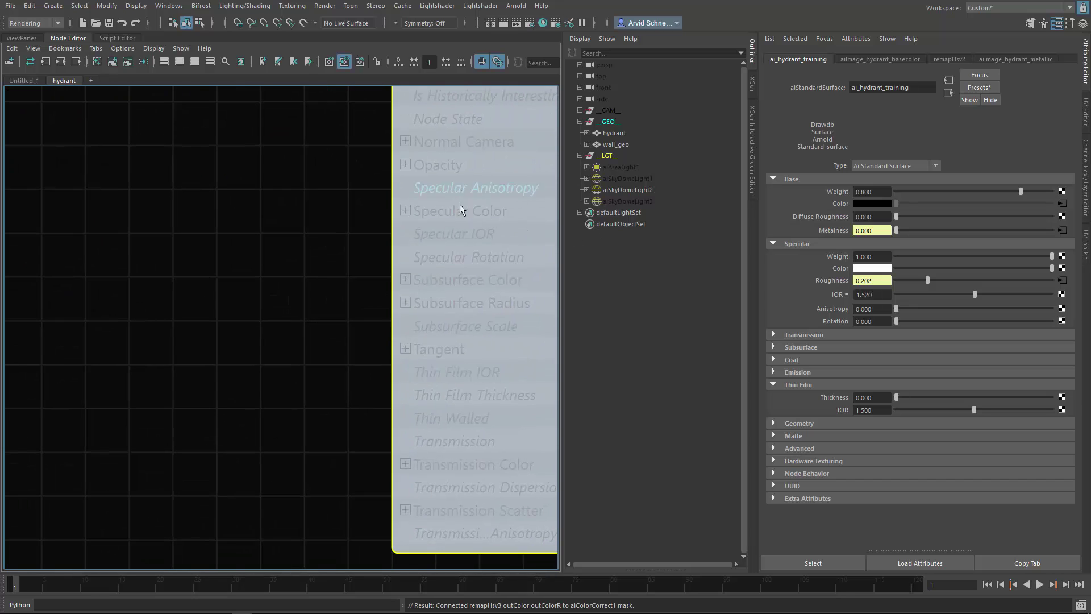
{"action": "left_click", "coordinate": [445, 398]}
{"action": "scroll", "coordinate": [460, 295], "scroll_direction": "down", "scroll_amount": 6}
{"action": "middle_click_drag", "start_coordinate": [353, 302], "coordinate": [406, 328], "text": "alt"}
{"action": "left_click", "coordinate": [512, 312]}
- Connect aiColorCorrect1's Out Color R to ai_hydrant_training's Thin Film Thickness and save the scene
{"action": "scroll", "coordinate": [435, 277], "scroll_direction": "up", "scroll_amount": 4}
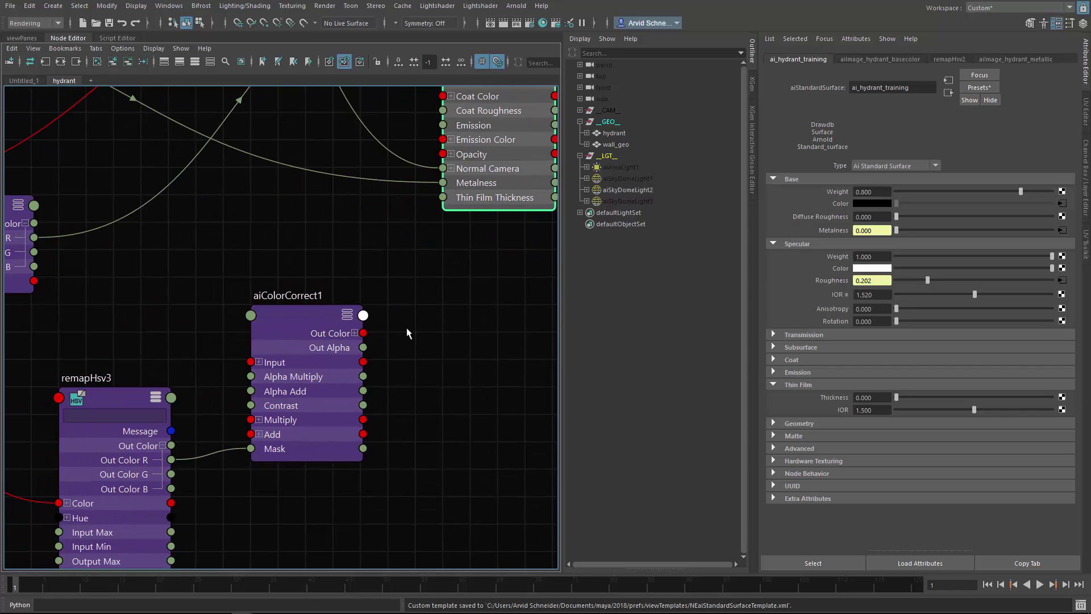
{"action": "left_click", "coordinate": [355, 334]}
{"action": "left_click_drag", "start_coordinate": [363, 347], "coordinate": [444, 198]}
{"action": "left_click", "coordinate": [448, 286]}
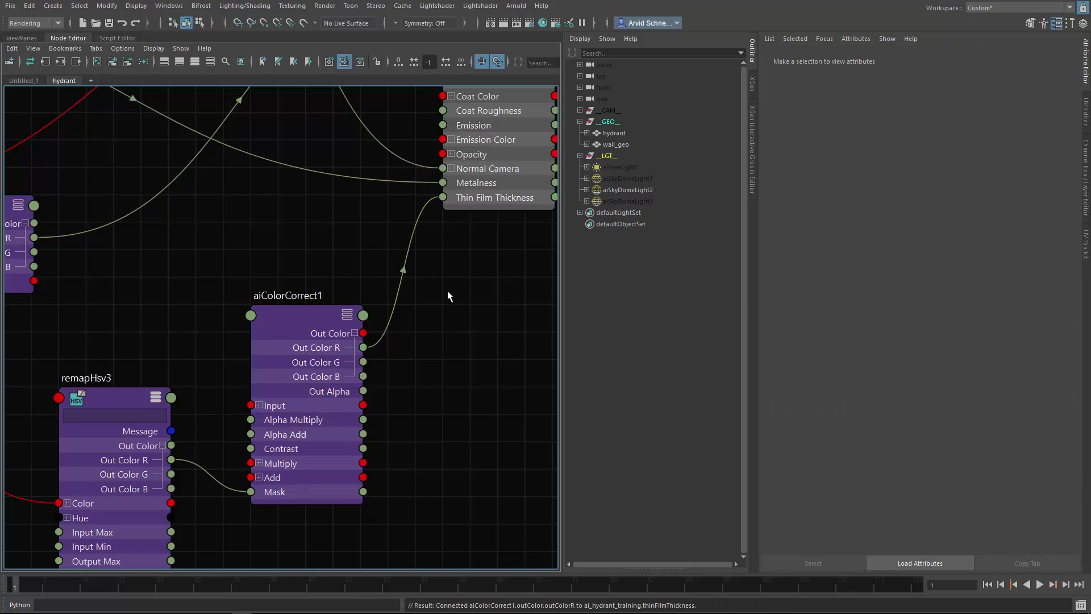
{"action": "middle_click_drag", "start_coordinate": [367, 212], "coordinate": [411, 182], "text": "alt"}
{"action": "key", "text": "ctrl+s"}
{"action": "middle_click_drag", "start_coordinate": [337, 214], "coordinate": [388, 159], "text": "alt"}
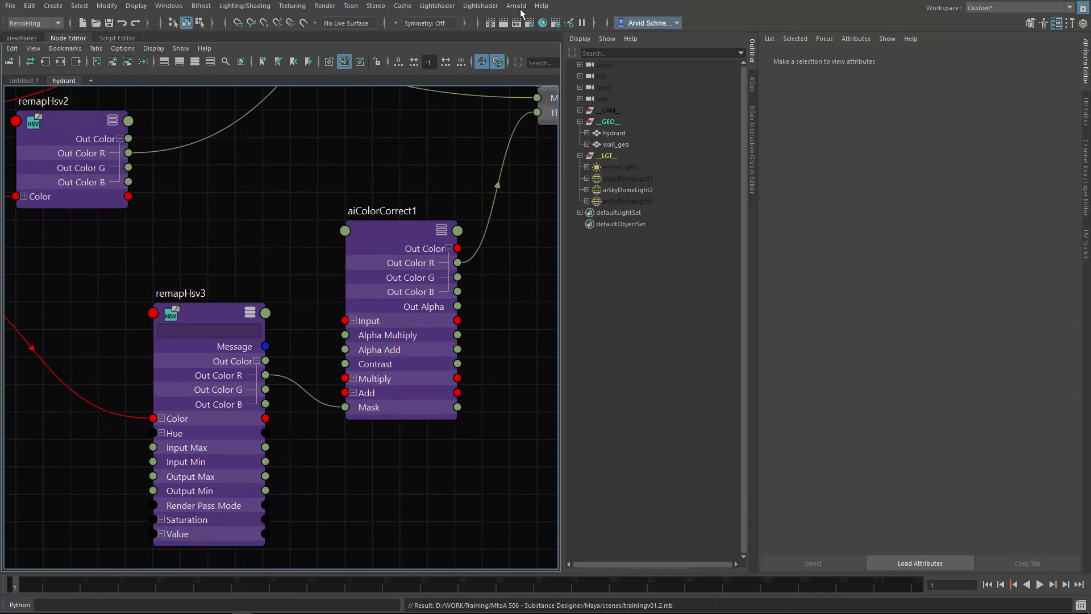
- Open the Arnold RenderView, isolate the selected node's shading and inspect remapHsv3's output on the hydrant
{"action": "left_click", "coordinate": [516, 6]}
{"action": "left_click", "coordinate": [525, 28]}
{"action": "left_click_drag", "start_coordinate": [328, 153], "coordinate": [680, 134], "text": "alt"}
{"action": "left_click", "coordinate": [614, 82]}
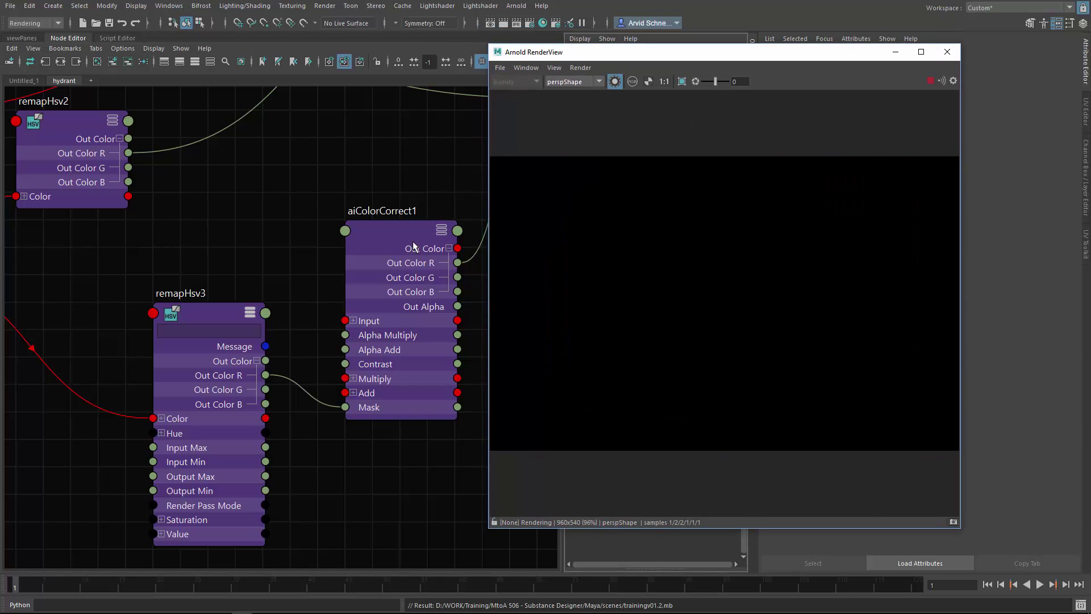
{"action": "left_click", "coordinate": [380, 241]}
{"action": "left_click_drag", "start_coordinate": [166, 346], "coordinate": [166, 319]}
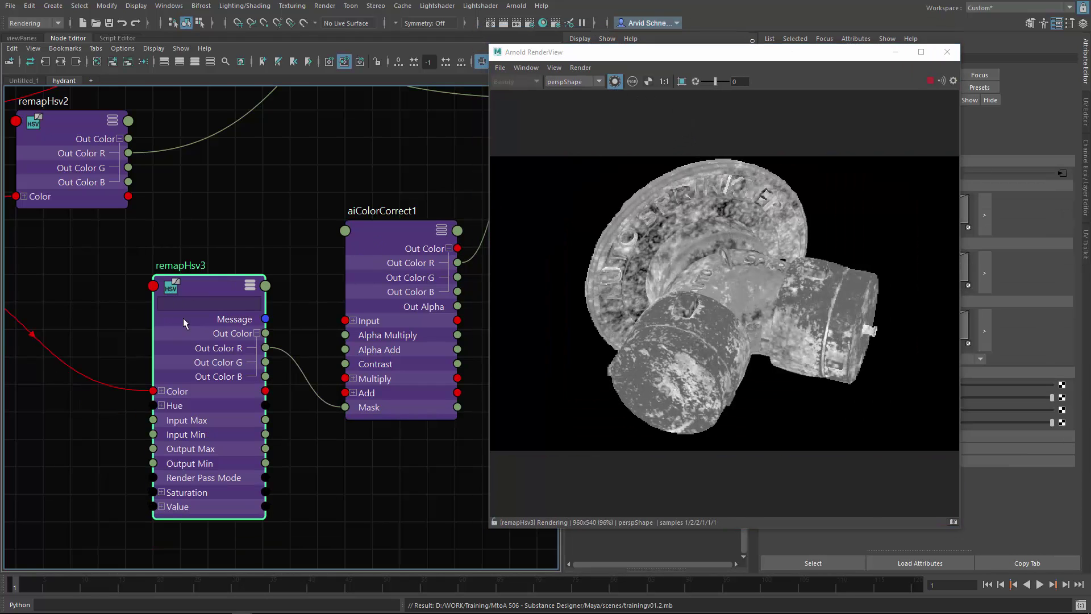
{"action": "left_click_drag", "start_coordinate": [690, 214], "coordinate": [480, 232], "text": "alt"}
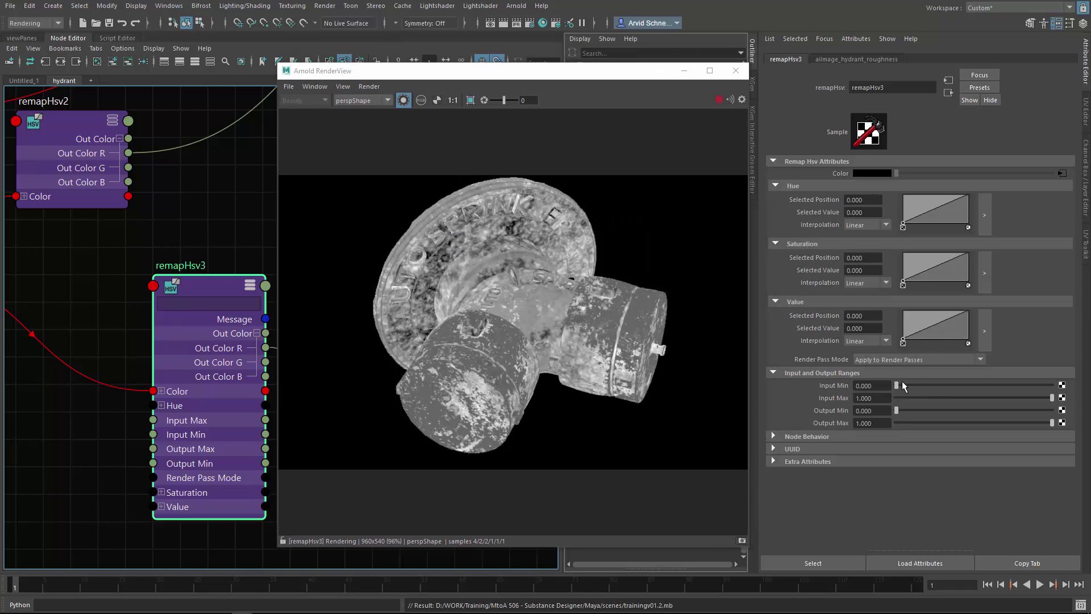
- Try remapHsv3 with Input Min 0.206, and with its input range reversed to Input Min 1 and Input Max 0
{"action": "left_click_drag", "start_coordinate": [904, 383], "coordinate": [928, 383]}
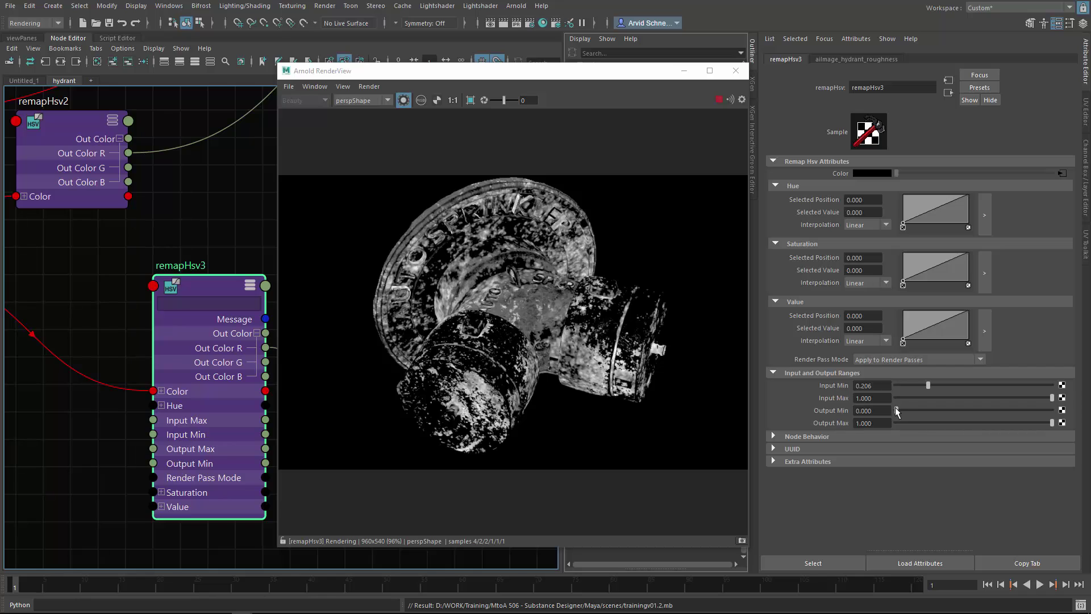
{"action": "left_click_drag", "start_coordinate": [929, 386], "coordinate": [896, 386]}
{"action": "left_click_drag", "start_coordinate": [1041, 395], "coordinate": [1090, 387]}
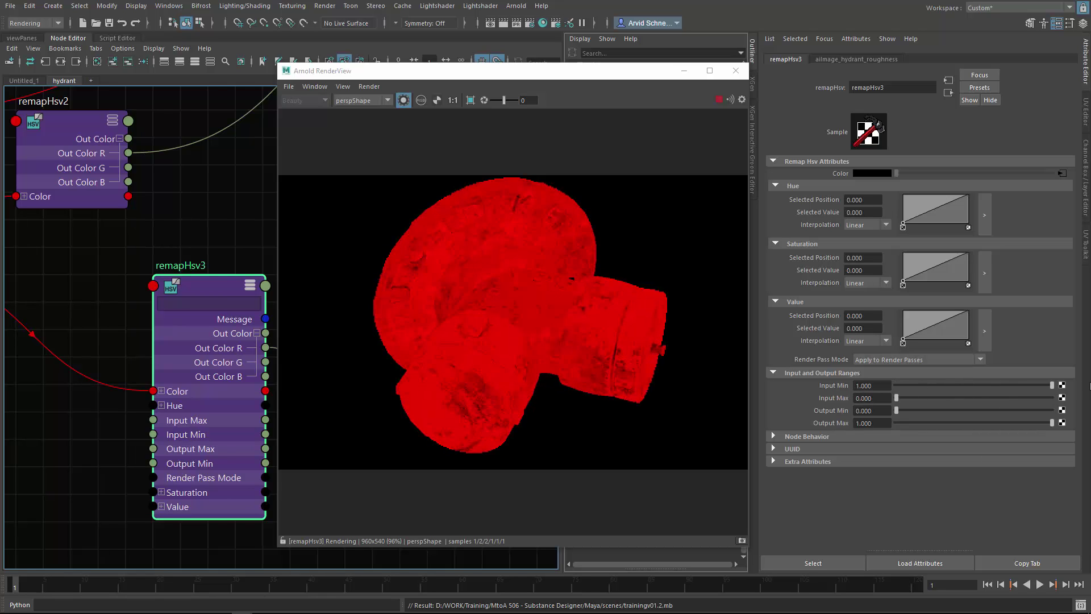
{"action": "mouse_move", "coordinate": [1064, 383]}
{"action": "left_mouse_down"}
{"action": "mouse_move", "coordinate": [894, 389]}
{"action": "mouse_move", "coordinate": [1073, 398]}
{"action": "left_mouse_up"}
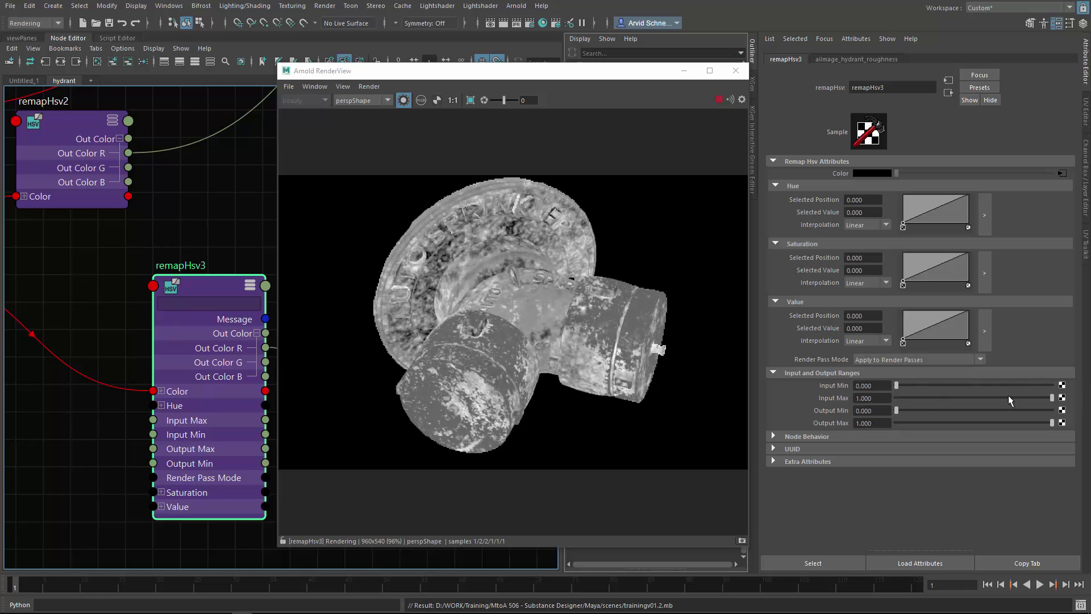
- Invert remapHsv3 with Output Min 1 and Output Max 0, and narrow its input range to 0.129–0.188 while viewing the red channel
{"action": "mouse_move", "coordinate": [902, 411]}
{"action": "left_mouse_down"}
{"action": "mouse_move", "coordinate": [1052, 411]}
{"action": "mouse_move", "coordinate": [885, 418]}
{"action": "left_mouse_up"}
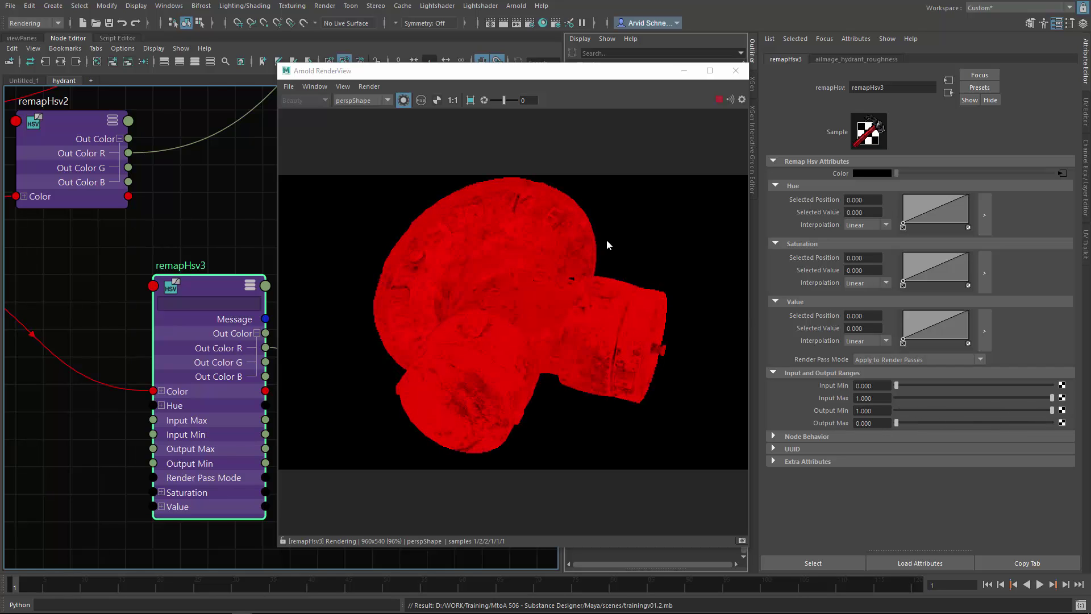
{"action": "left_click", "coordinate": [420, 101]}
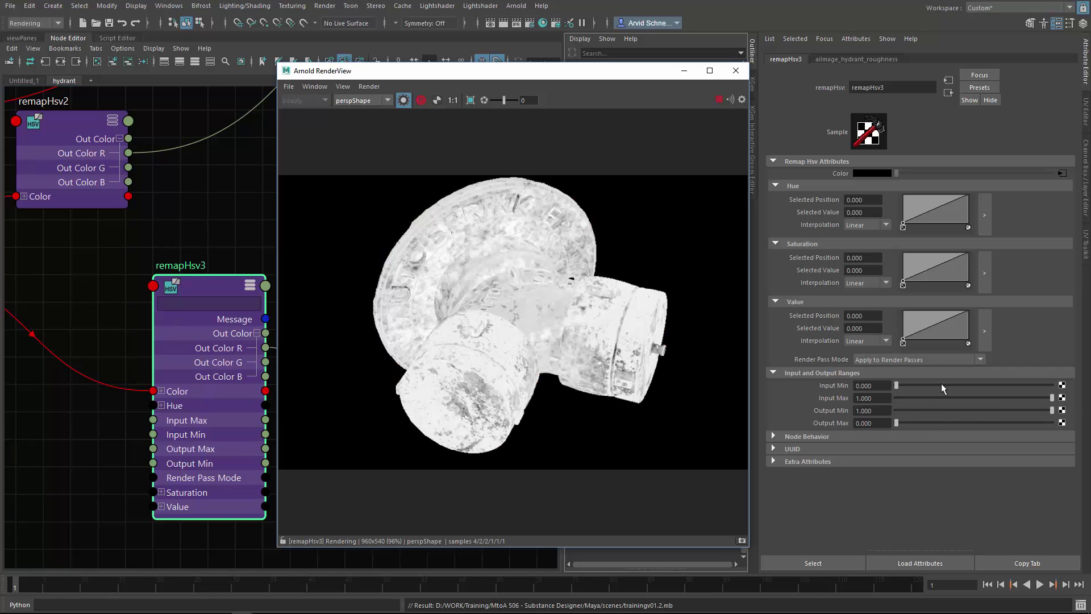
{"action": "mouse_move", "coordinate": [896, 385]}
{"action": "left_mouse_down"}
{"action": "mouse_move", "coordinate": [951, 384]}
{"action": "mouse_move", "coordinate": [896, 385]}
{"action": "left_mouse_up"}
{"action": "left_click_drag", "start_coordinate": [1052, 397], "coordinate": [931, 403]}
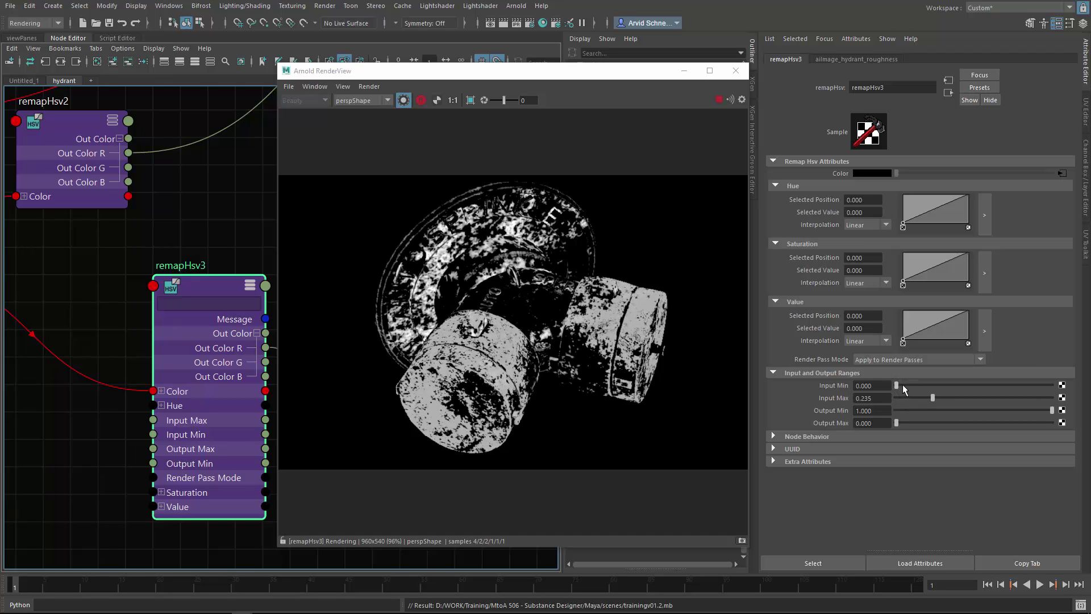
{"action": "mouse_move", "coordinate": [902, 384]}
{"action": "left_mouse_down"}
{"action": "mouse_move", "coordinate": [925, 399]}
{"action": "mouse_move", "coordinate": [915, 385]}
{"action": "left_mouse_up"}
{"action": "left_click", "coordinate": [916, 385]}
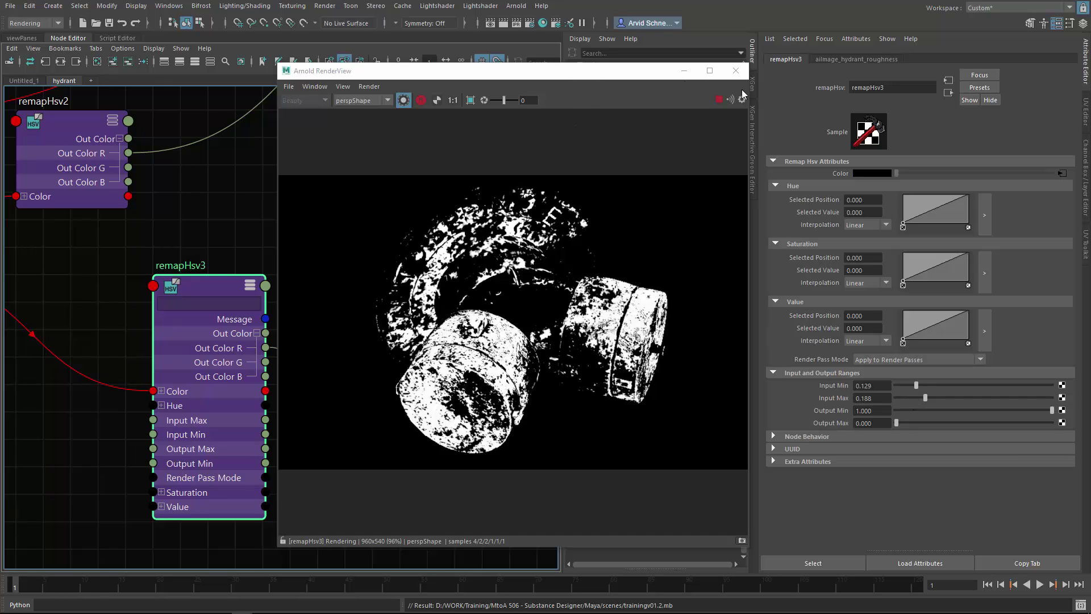
- Close the Arnold RenderView window and bring up aiColorCorrect1's attributes
{"action": "left_click", "coordinate": [735, 70]}
{"action": "left_click", "coordinate": [388, 241]}
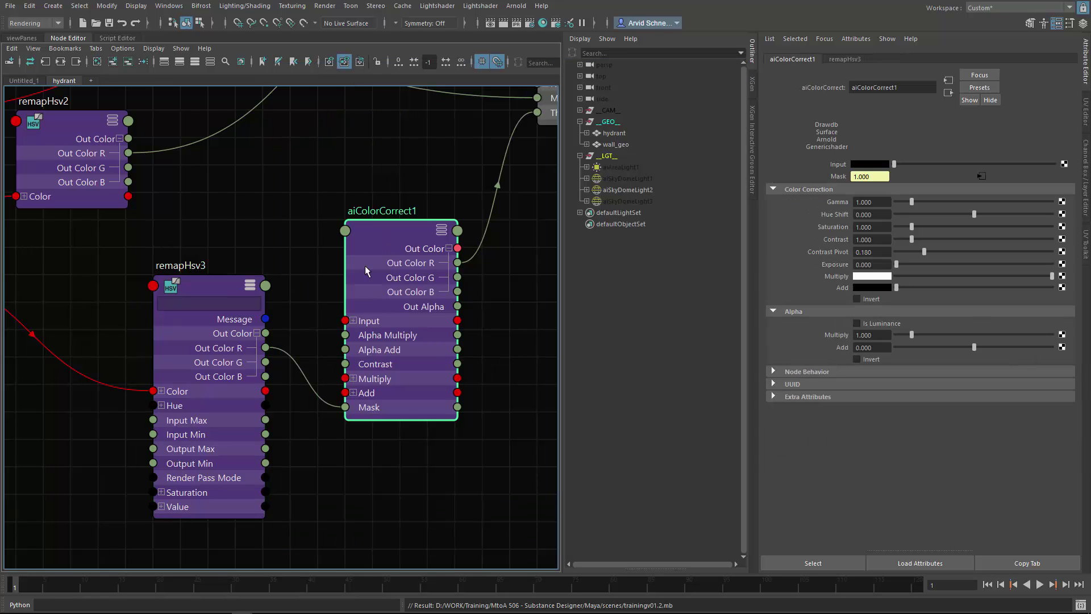
- Create an aiFlat node near aiColorCorrect1 and delete the shading group that comes with it
{"action": "middle_click_drag", "start_coordinate": [388, 271], "coordinate": [431, 301], "text": "alt"}
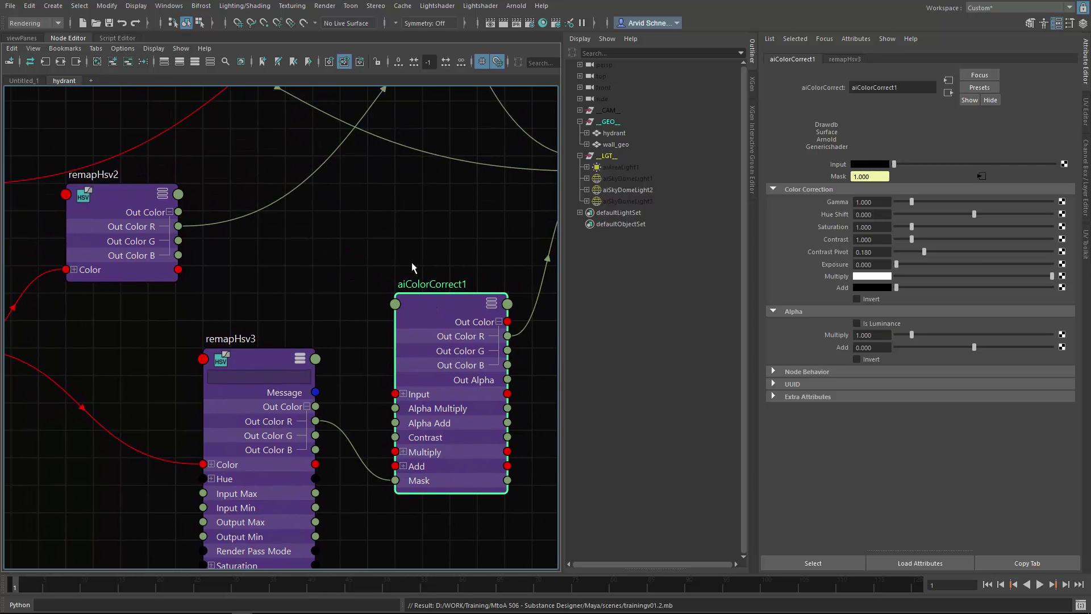
{"action": "left_click", "coordinate": [344, 235]}
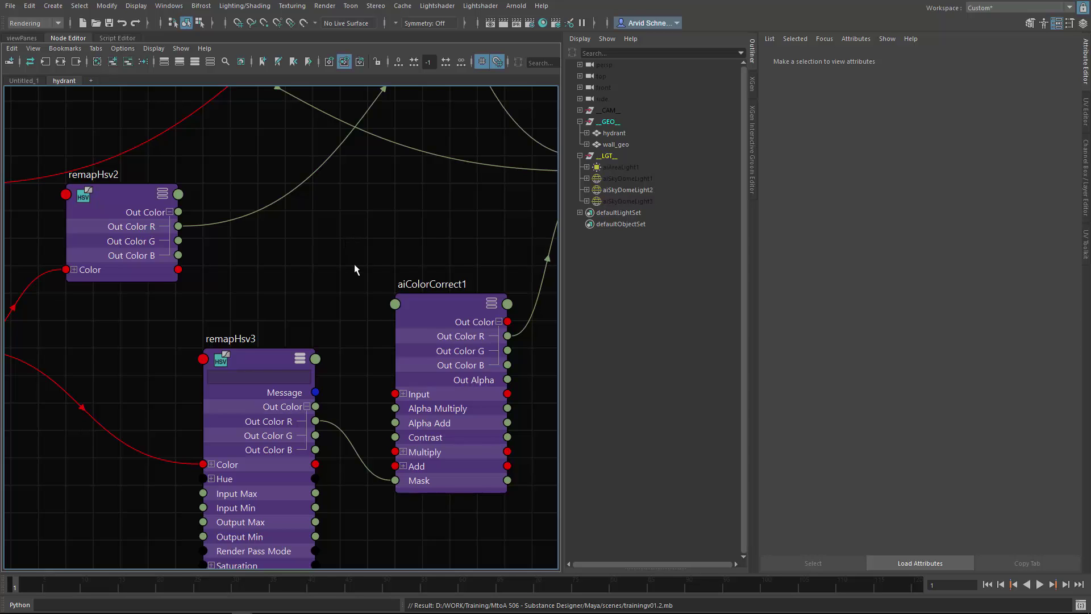
{"action": "key", "text": "Tab"}
{"action": "type", "text": "aif"}
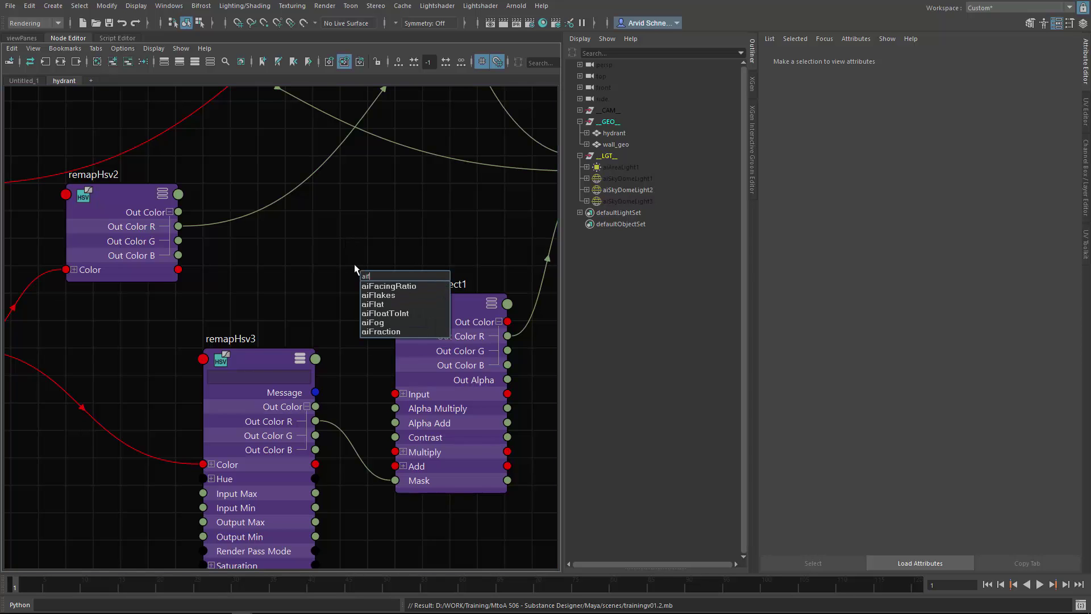
{"action": "key", "text": "Down"}
{"action": "key", "text": "Down"}
{"action": "key", "text": "Down"}
{"action": "key", "text": "Return"}
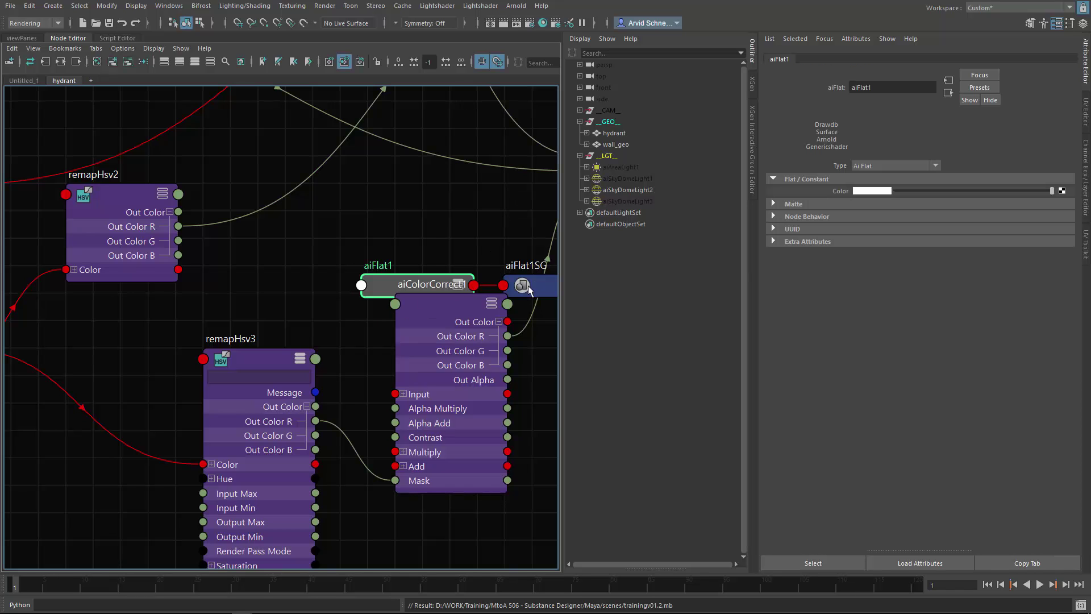
{"action": "left_click", "coordinate": [531, 288]}
{"action": "key", "text": "Delete"}
- Connect aiFlat1's Out Color to aiColorCorrect1's Input, set the flat color to black, and place the node above remapHsv3
{"action": "left_click_drag", "start_coordinate": [414, 286], "coordinate": [309, 275]}
{"action": "key", "text": "3"}
{"action": "left_click_drag", "start_coordinate": [419, 298], "coordinate": [399, 367]}
{"action": "middle_click_drag", "start_coordinate": [443, 280], "coordinate": [398, 283], "text": "alt"}
{"action": "left_click_drag", "start_coordinate": [302, 254], "coordinate": [248, 199]}
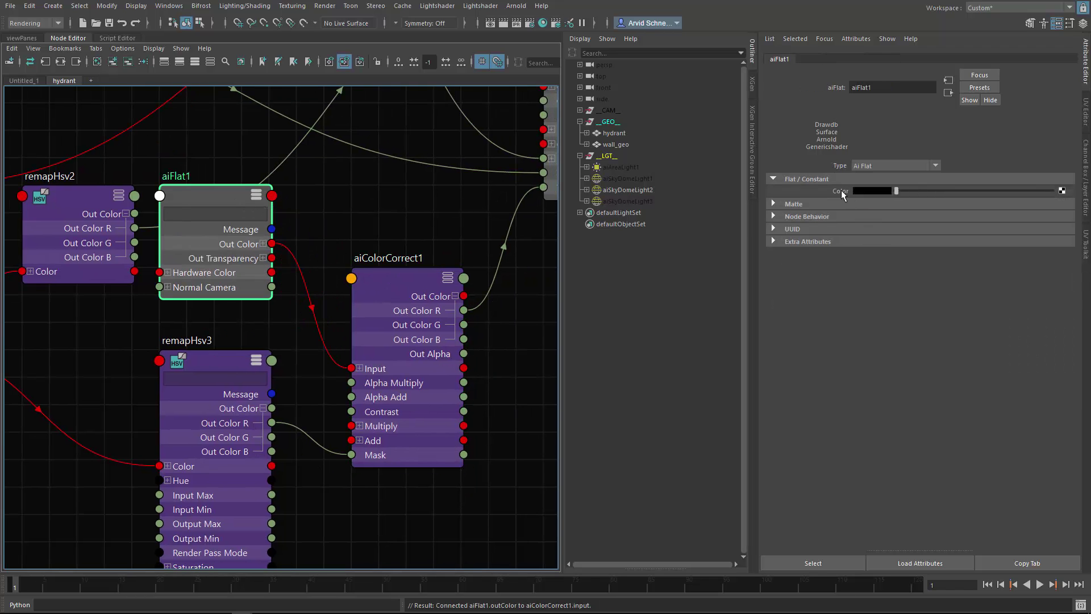
- Save the scene, open the Arnold RenderView and isolate aiColorCorrect1 in the render
{"action": "left_click", "coordinate": [517, 299]}
{"action": "key", "text": "ctrl+s"}
{"action": "left_click", "coordinate": [516, 5]}
{"action": "left_click", "coordinate": [531, 63]}
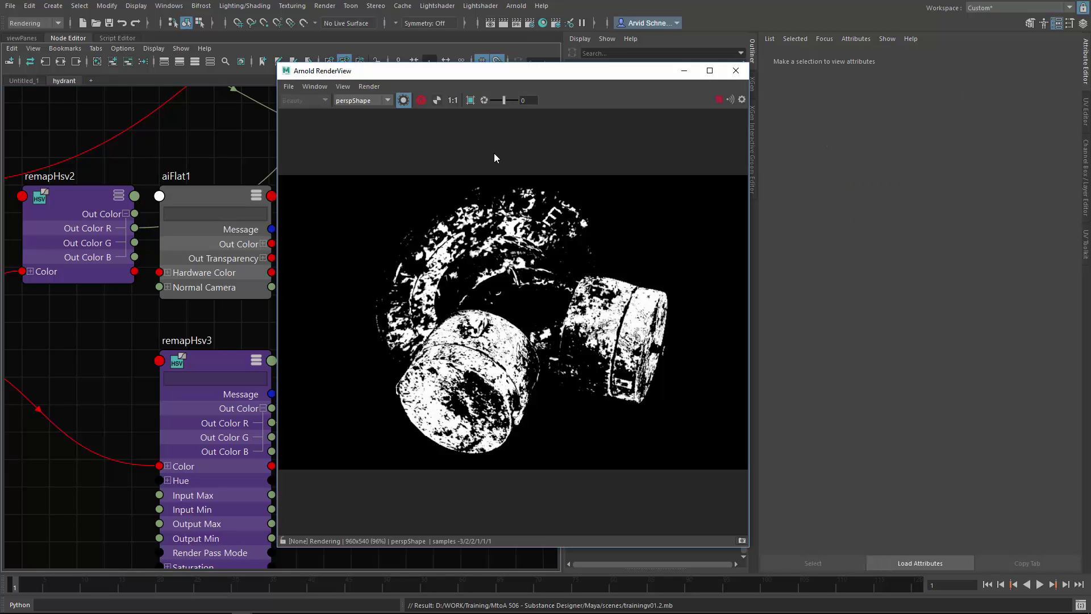
{"action": "left_click_drag", "start_coordinate": [472, 72], "coordinate": [686, 79]}
{"action": "left_click", "coordinate": [400, 275]}
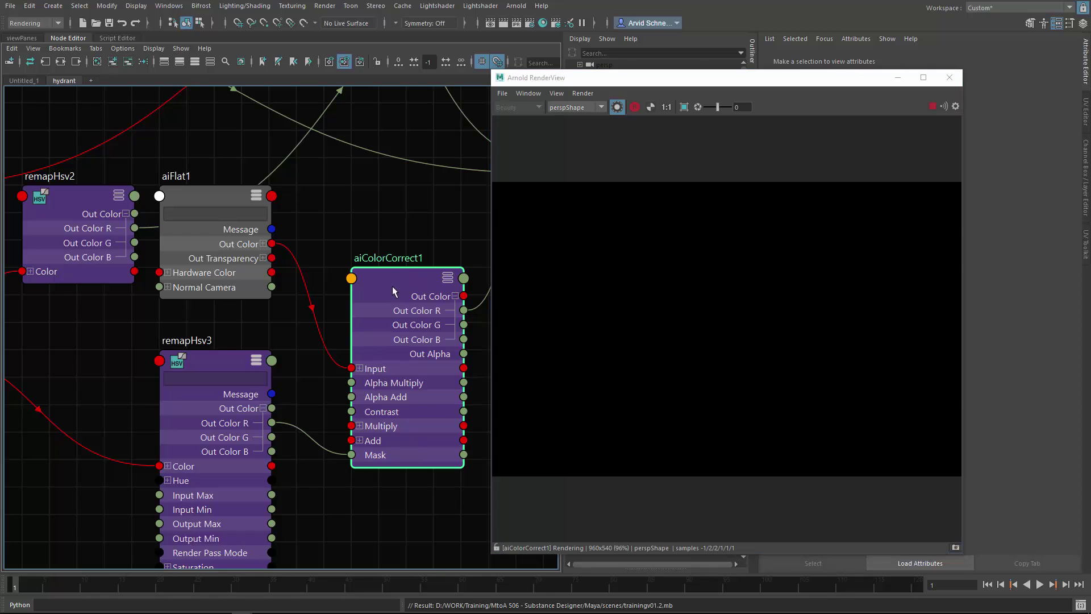
{"action": "left_click_drag", "start_coordinate": [727, 195], "coordinate": [616, 197], "text": "alt"}
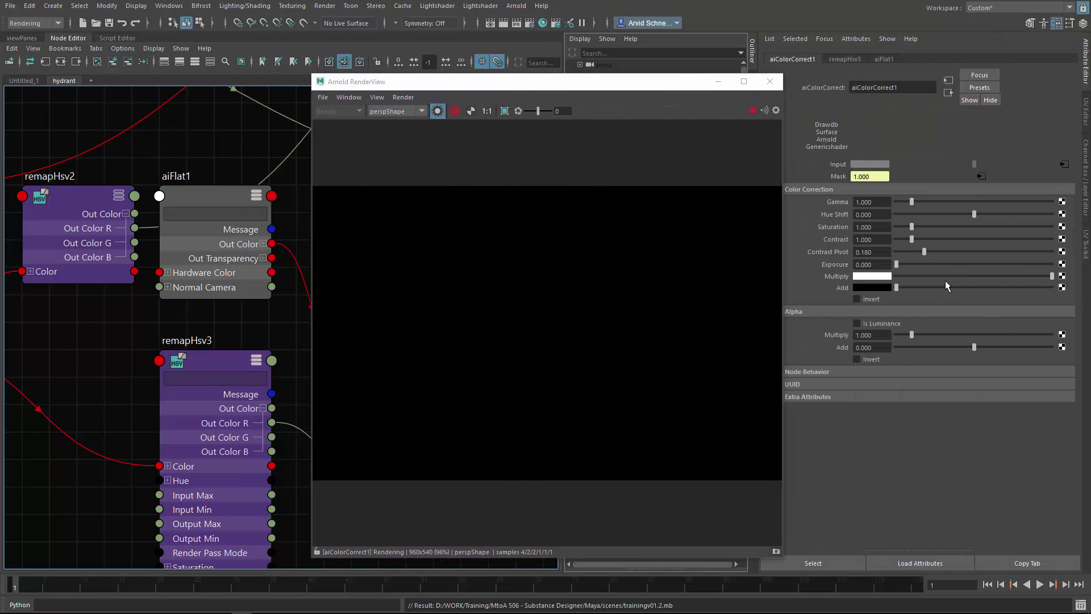
- Set the value of aiColorCorrect1's Multiply color to 100
{"action": "left_click", "coordinate": [874, 277]}
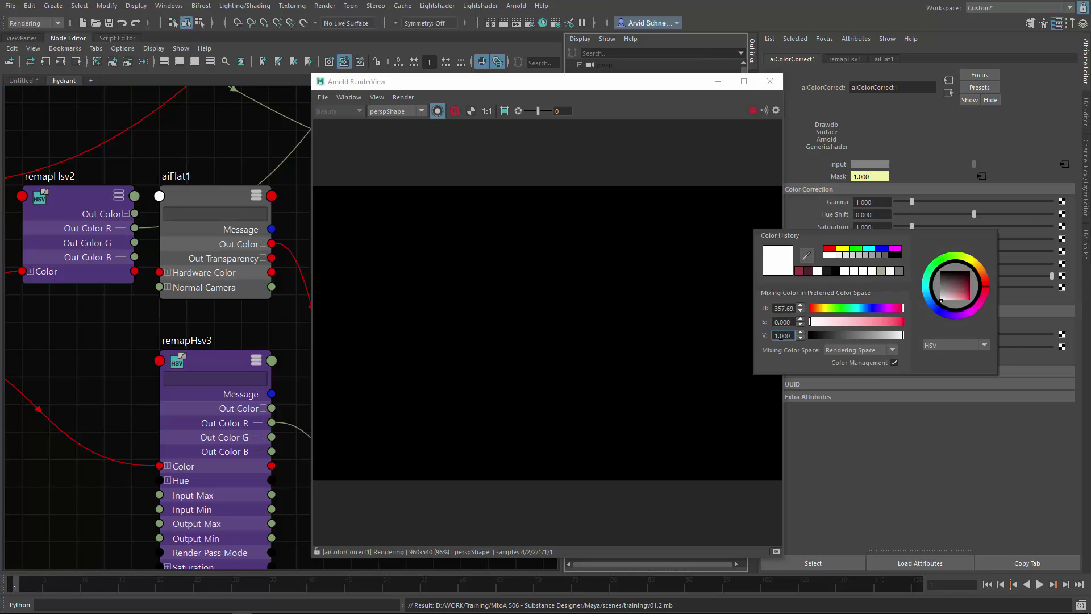
{"action": "left_click", "coordinate": [781, 335]}
{"action": "type", "text": "100"}
{"action": "key", "text": "Return"}
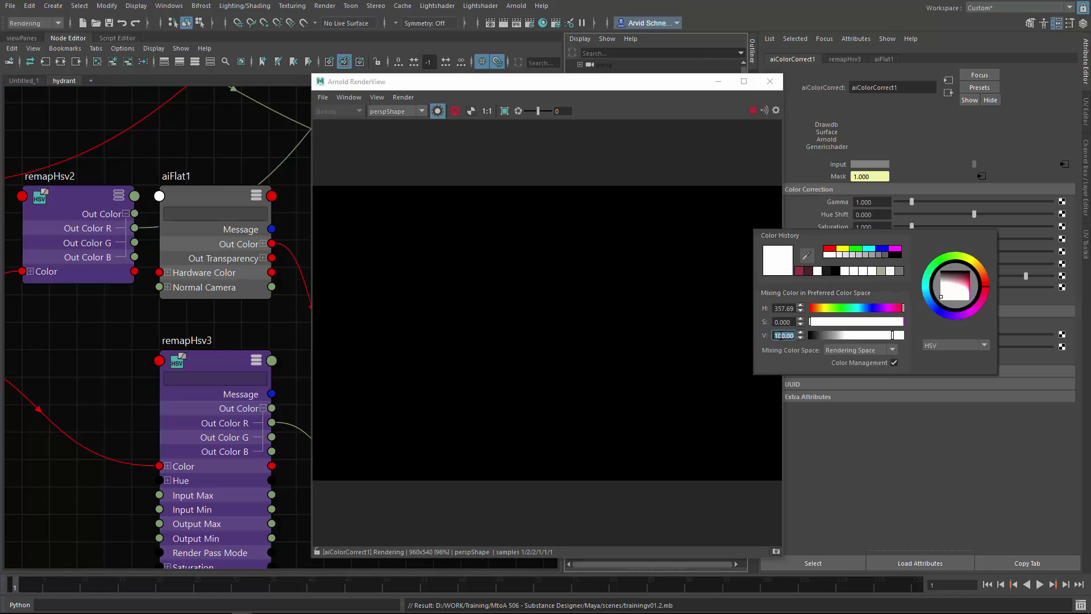
- Try a mid-grey color on aiFlat1 and examine aiColorCorrect1's masked output in the RenderView
{"action": "left_click_drag", "start_coordinate": [533, 238], "coordinate": [675, 288], "text": "alt"}
{"action": "left_click_drag", "start_coordinate": [211, 198], "coordinate": [183, 169]}
{"action": "left_click_drag", "start_coordinate": [584, 245], "coordinate": [506, 229], "text": "alt"}
{"action": "left_click_drag", "start_coordinate": [198, 173], "coordinate": [227, 173]}
{"action": "left_click", "coordinate": [955, 192]}
{"action": "left_click", "coordinate": [981, 191]}
{"action": "left_click_drag", "start_coordinate": [367, 285], "coordinate": [368, 256]}
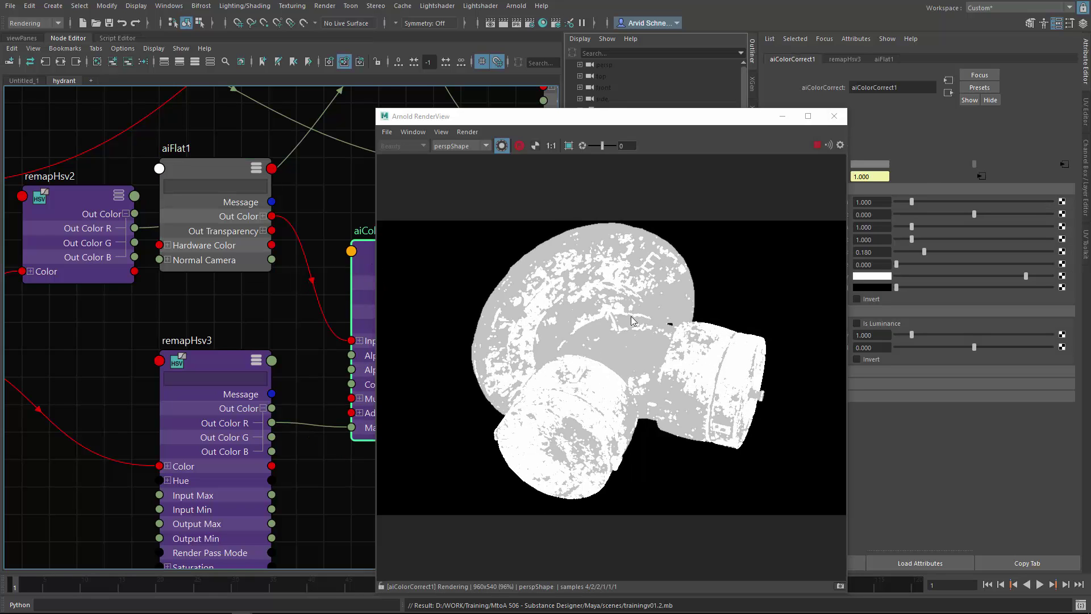
{"action": "left_click_drag", "start_coordinate": [659, 330], "coordinate": [621, 310], "text": "alt"}
- Return aiFlat1's color to black
{"action": "left_click", "coordinate": [624, 101]}
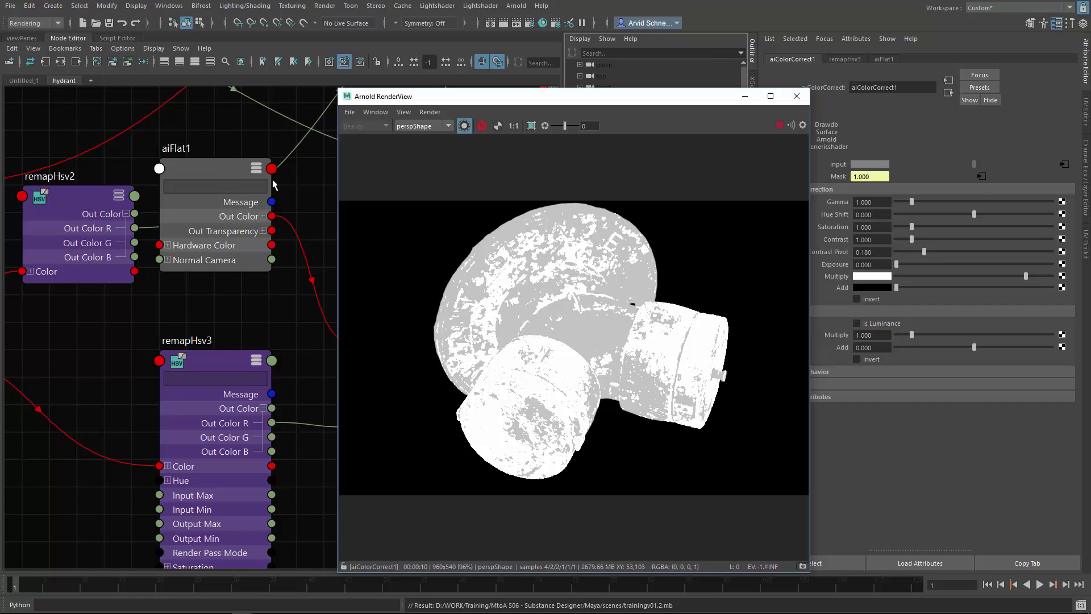
{"action": "left_click", "coordinate": [220, 169]}
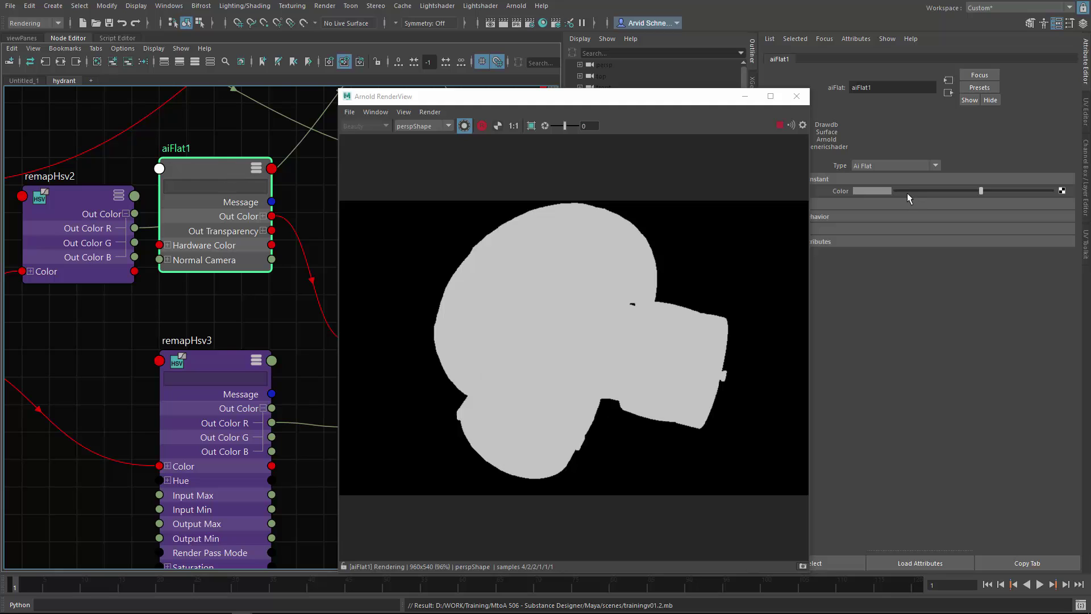
{"action": "left_click_drag", "start_coordinate": [908, 192], "coordinate": [884, 193]}
{"action": "left_click_drag", "start_coordinate": [578, 183], "coordinate": [571, 206], "text": "alt"}
- On aiColorCorrect1, set the Multiply color to black and the Add color's value to 500
{"action": "left_click", "coordinate": [387, 255]}
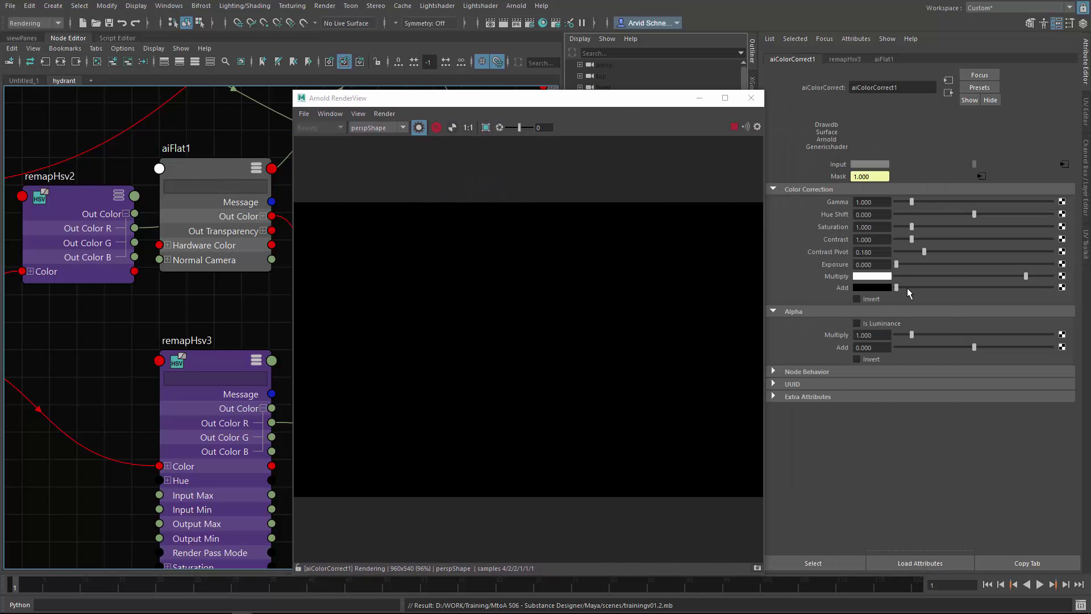
{"action": "left_click_drag", "start_coordinate": [898, 287], "coordinate": [1052, 288]}
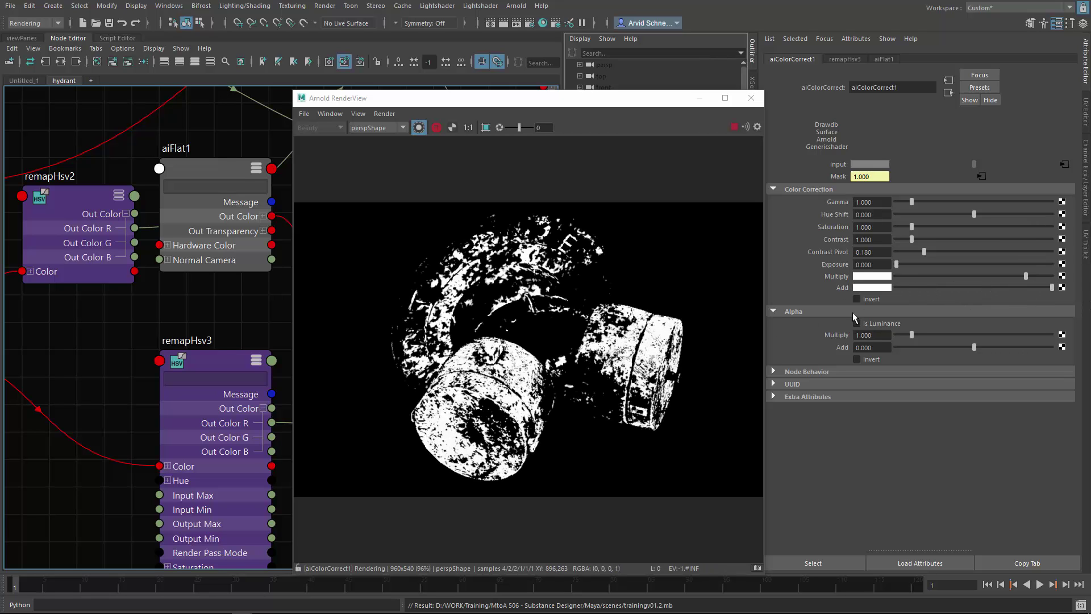
{"action": "left_click", "coordinate": [897, 276]}
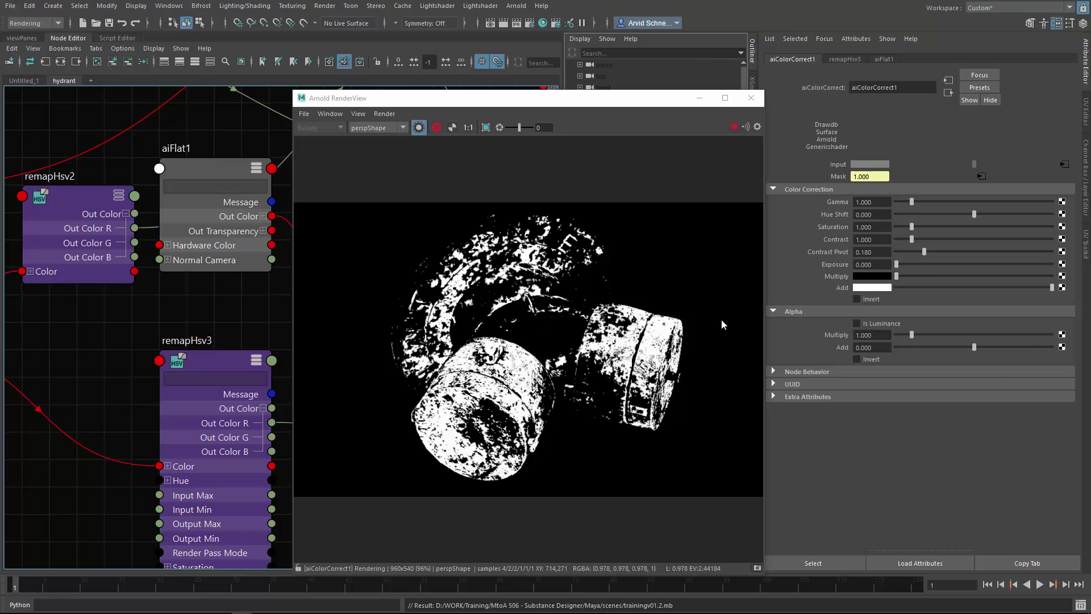
{"action": "left_click", "coordinate": [871, 288]}
{"action": "double_click", "coordinate": [787, 341]}
{"action": "type", "text": "5"}
{"action": "key", "text": "Return"}
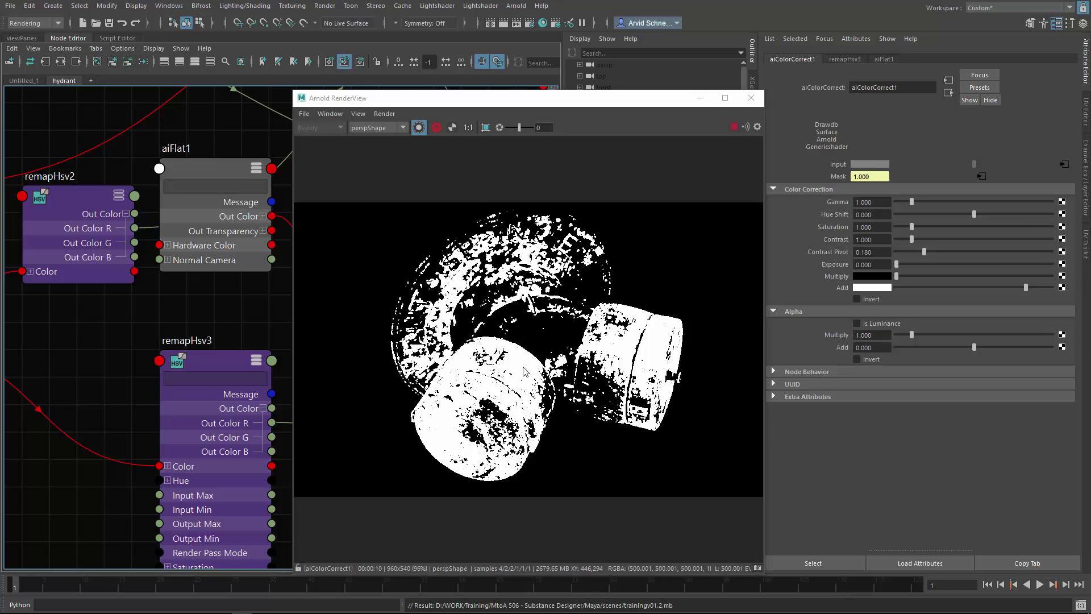
- Return the RenderView to the full beauty render and examine the hydrant's thin film in a perspective close-up of the caps
{"action": "left_click", "coordinate": [435, 128]}
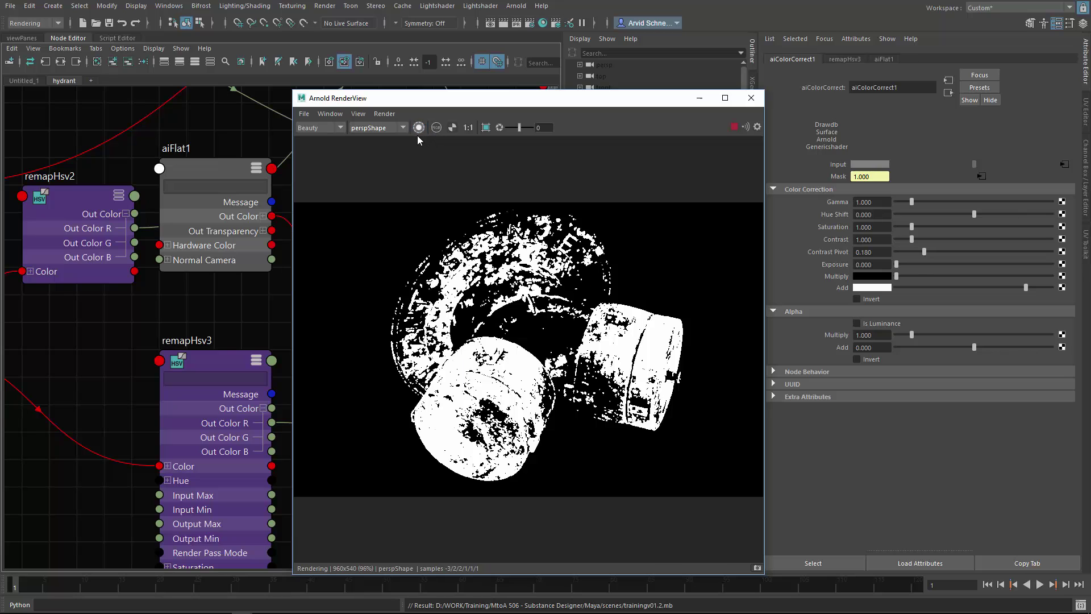
{"action": "left_click", "coordinate": [419, 128]}
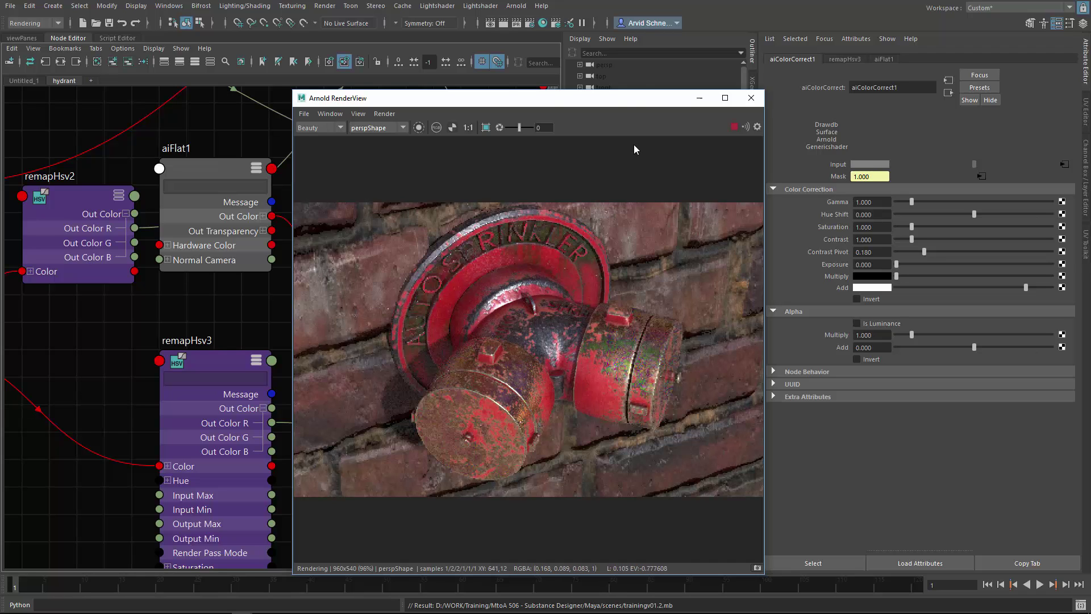
{"action": "left_click_drag", "start_coordinate": [556, 104], "coordinate": [689, 86]}
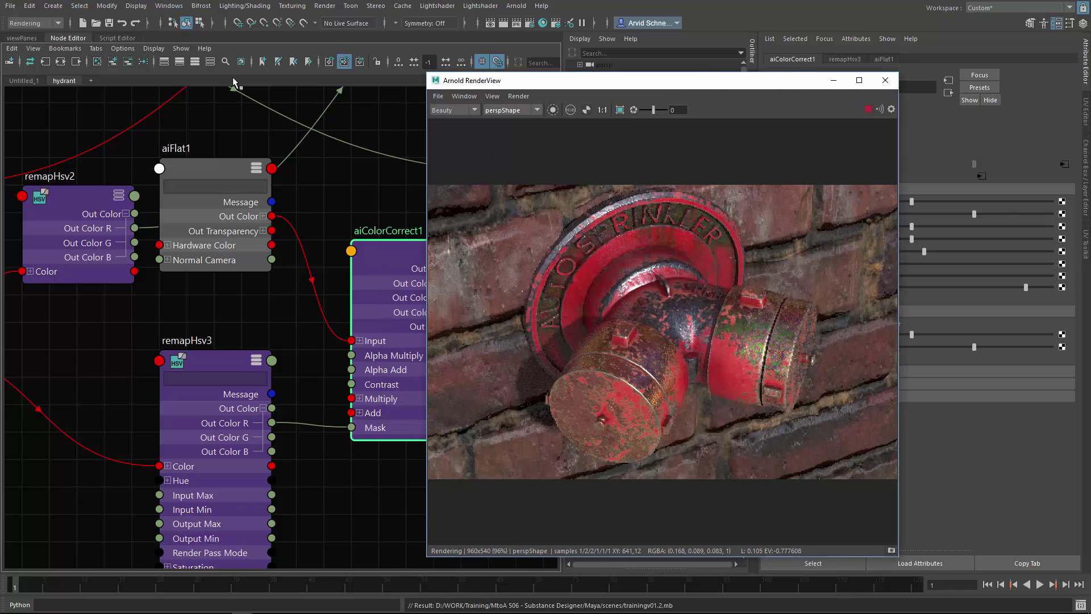
{"action": "left_click", "coordinate": [23, 38]}
{"action": "left_click_drag", "start_coordinate": [277, 239], "coordinate": [263, 390], "text": "alt"}
{"action": "right_click_drag", "start_coordinate": [267, 363], "coordinate": [419, 280], "text": "alt"}
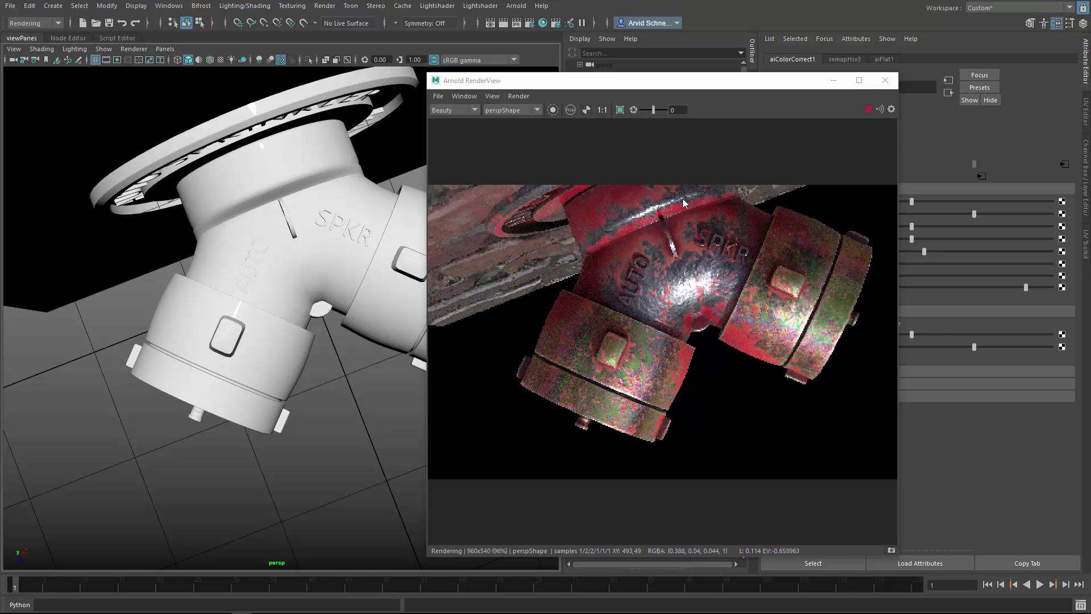
{"action": "left_click_drag", "start_coordinate": [625, 80], "coordinate": [456, 90]}
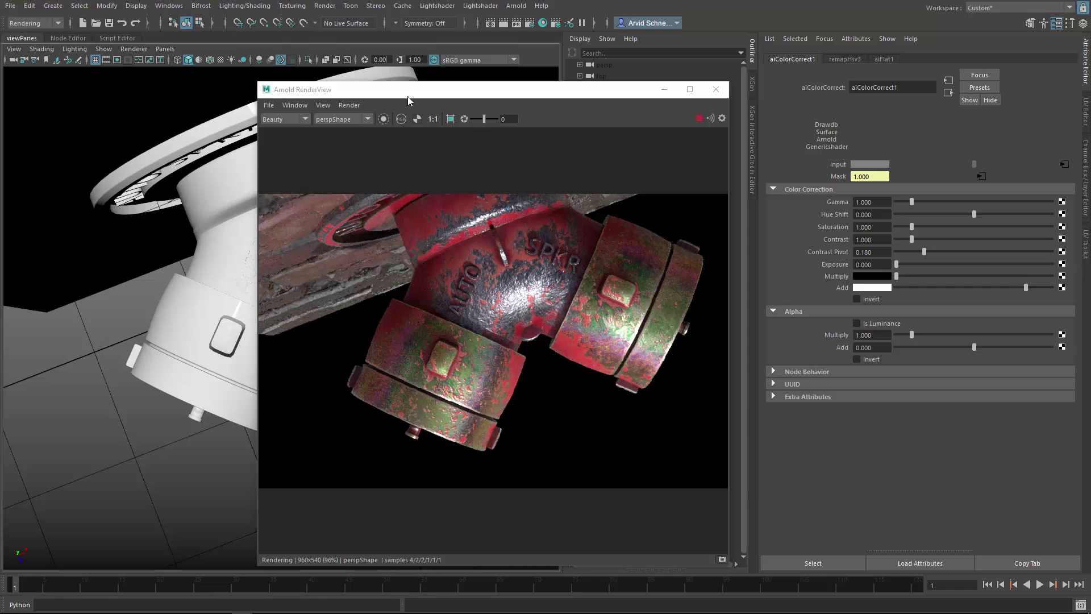
- Switch the RenderView camera to mainShape to check the thin film on the whole hydrant
{"action": "left_click", "coordinate": [350, 119]}
{"action": "left_click", "coordinate": [335, 137]}
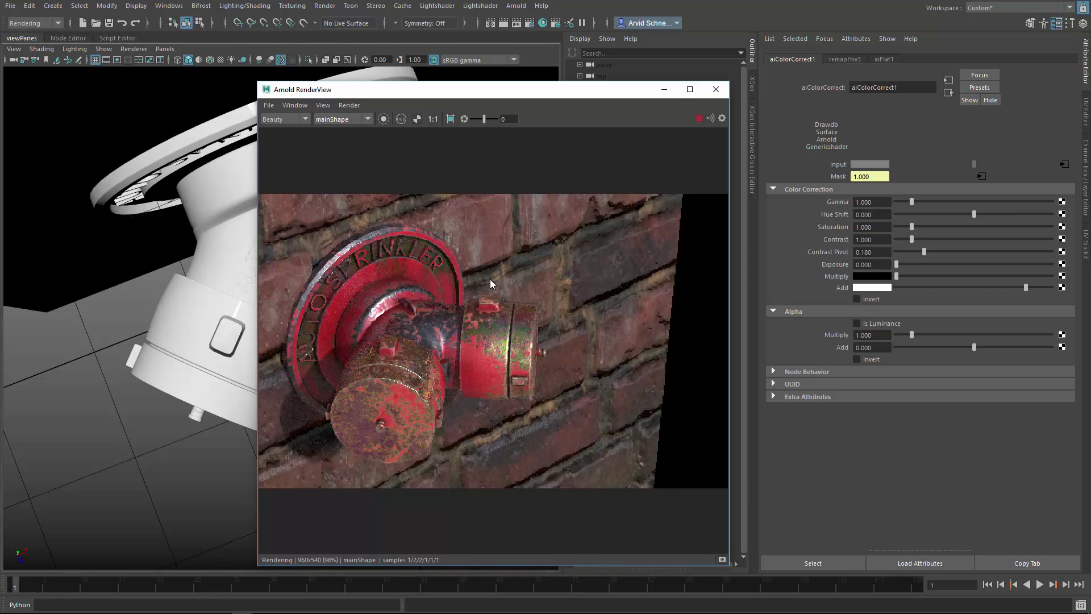
{"action": "left_click_drag", "start_coordinate": [492, 255], "coordinate": [561, 218], "text": "alt"}
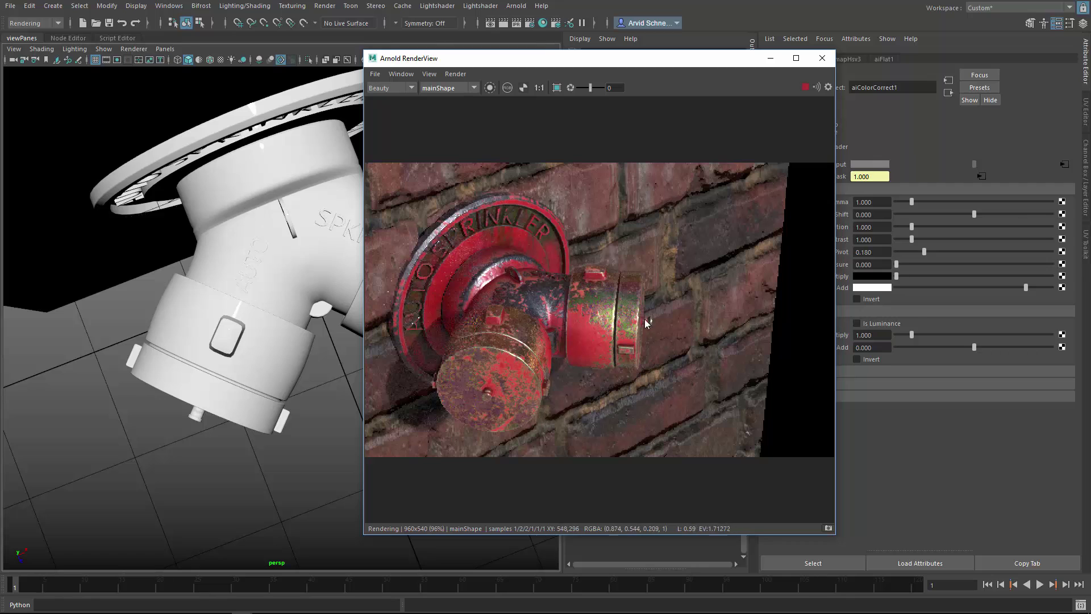